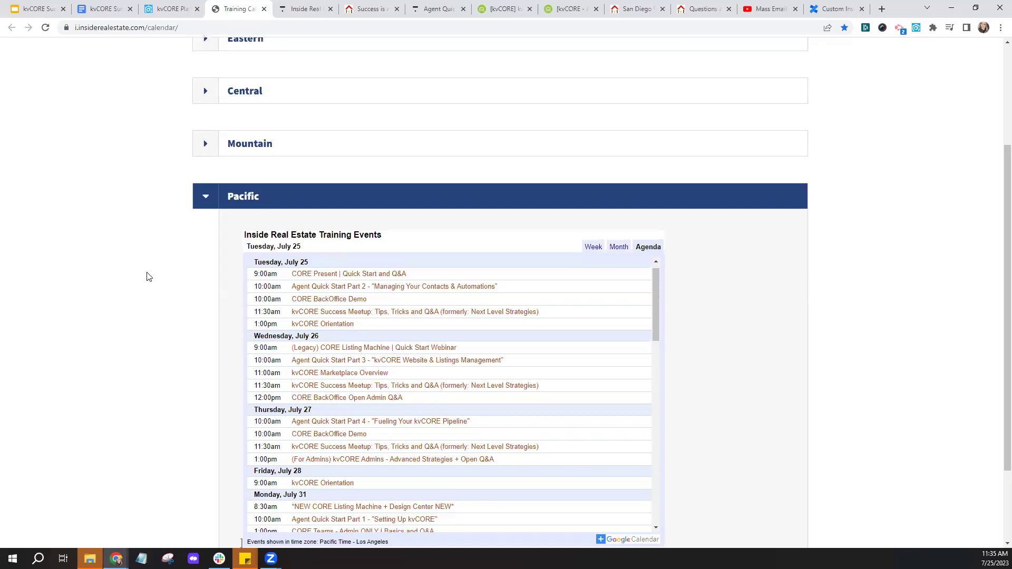
Step: Open the Inside Real Estate Facebook Group linked at the head of the training calendar page
scroll(148, 275, "up", 3)
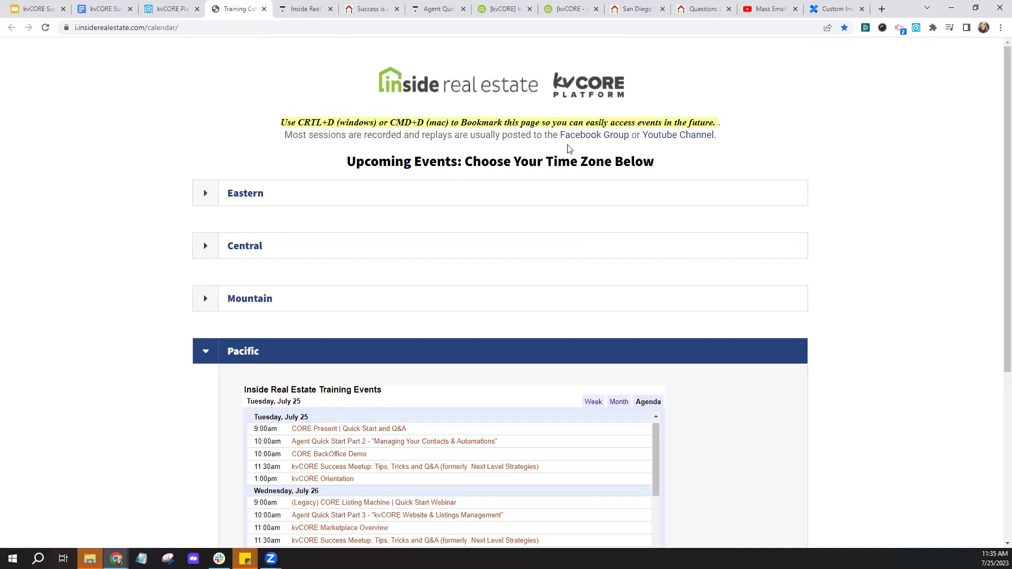
left_click(599, 144)
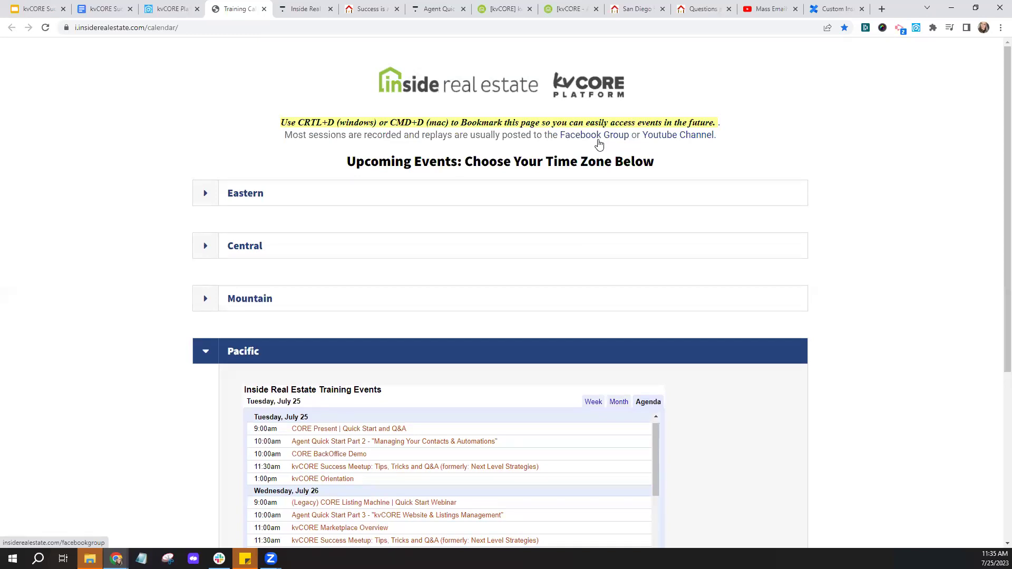
left_click(594, 142)
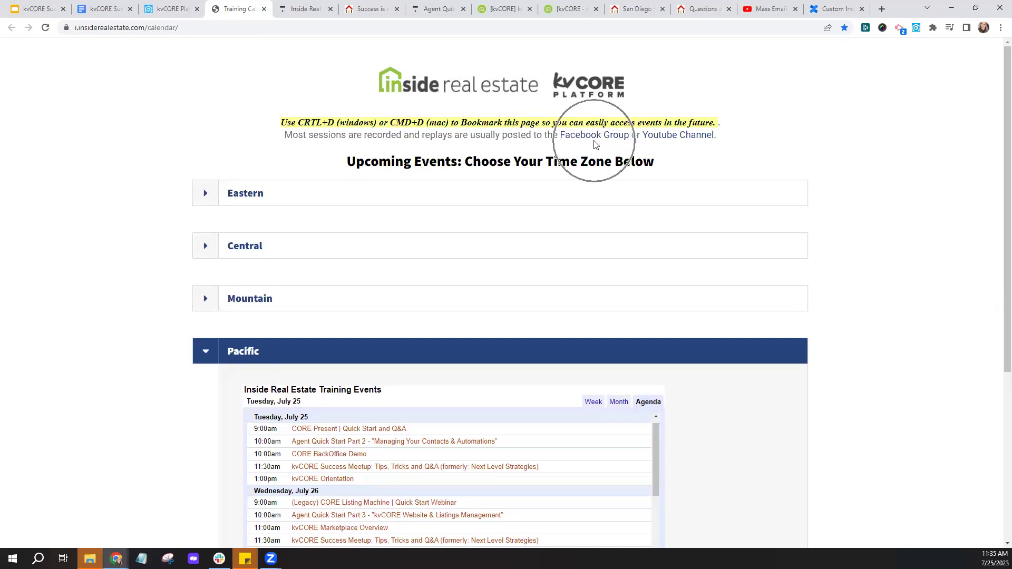
left_click(599, 138)
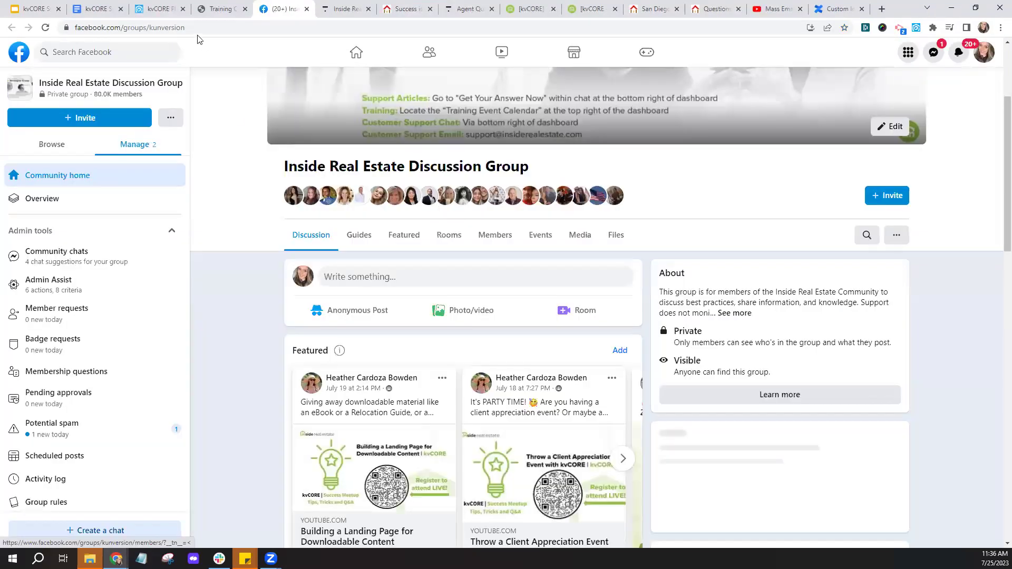
Step: Copy the web address of the Inside Real Estate Discussion Group and switch to another window for sharing it
left_click(159, 27)
right_click(159, 26)
left_click(174, 66)
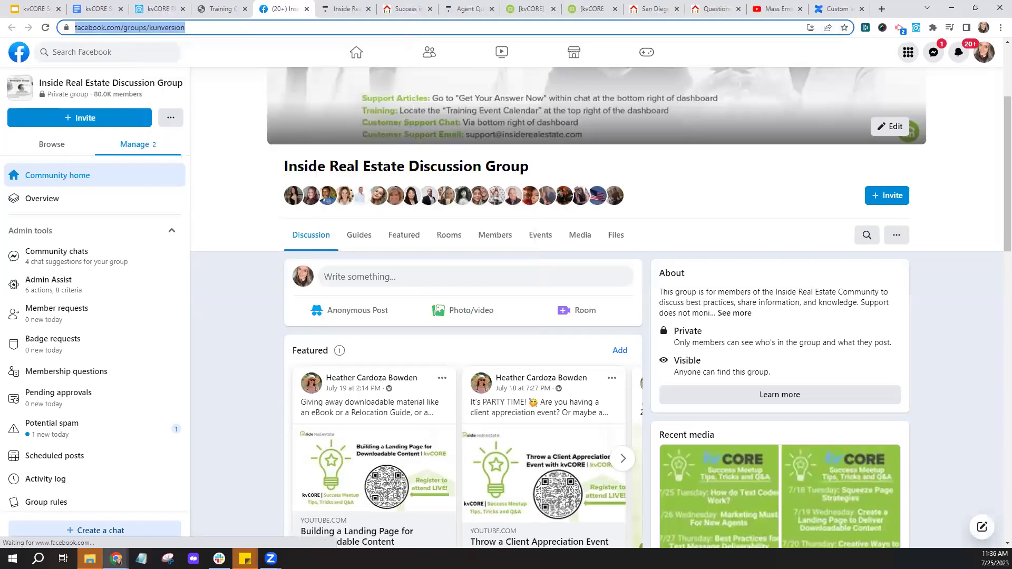
key("alt+Tab")
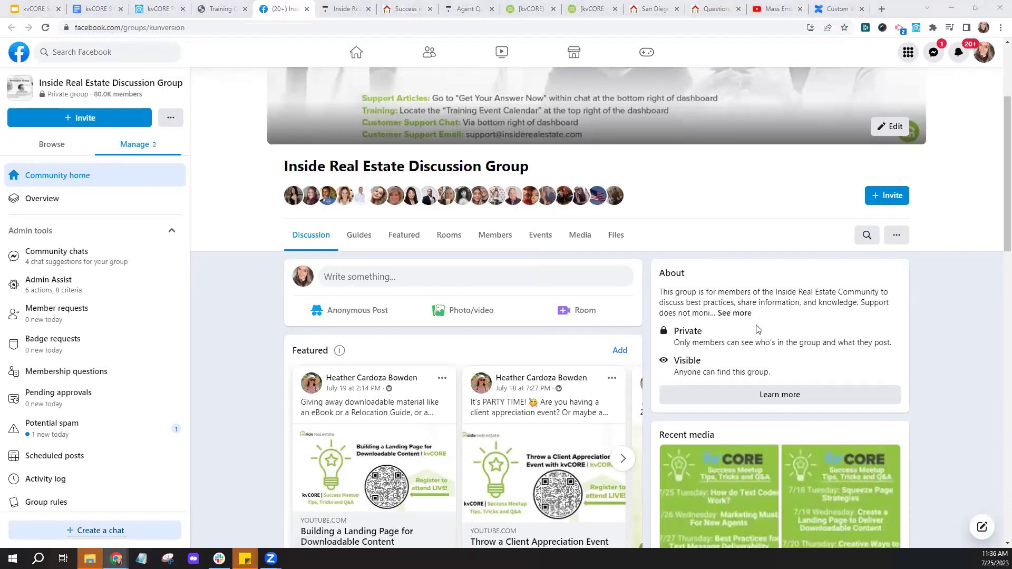
Step: View the Success Meetup topics image for 7/25 to 7/27 in the group's recent media and close the Facebook page
scroll(758, 328, "down", 2)
scroll(757, 328, "down", 1)
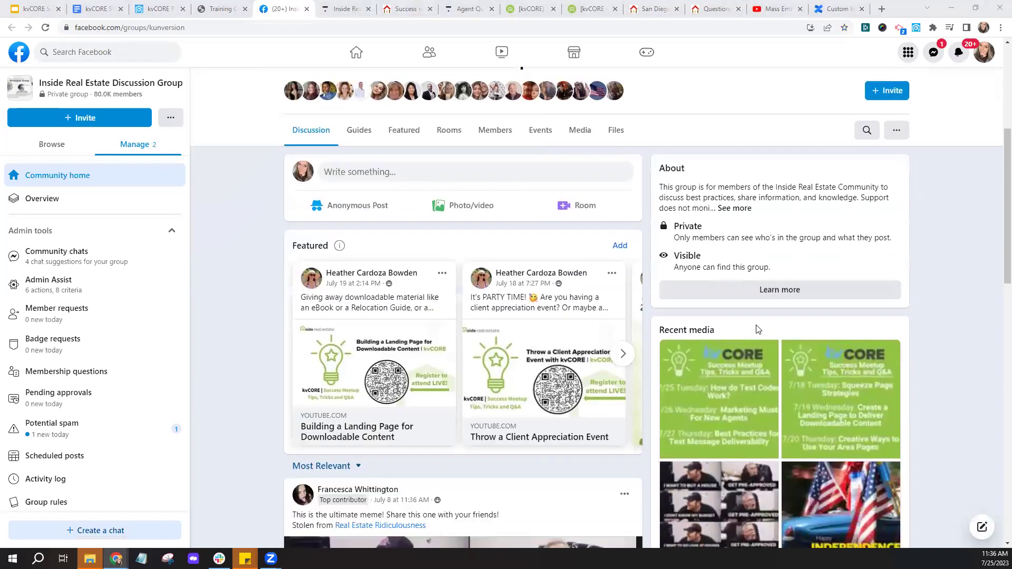
left_click(716, 400)
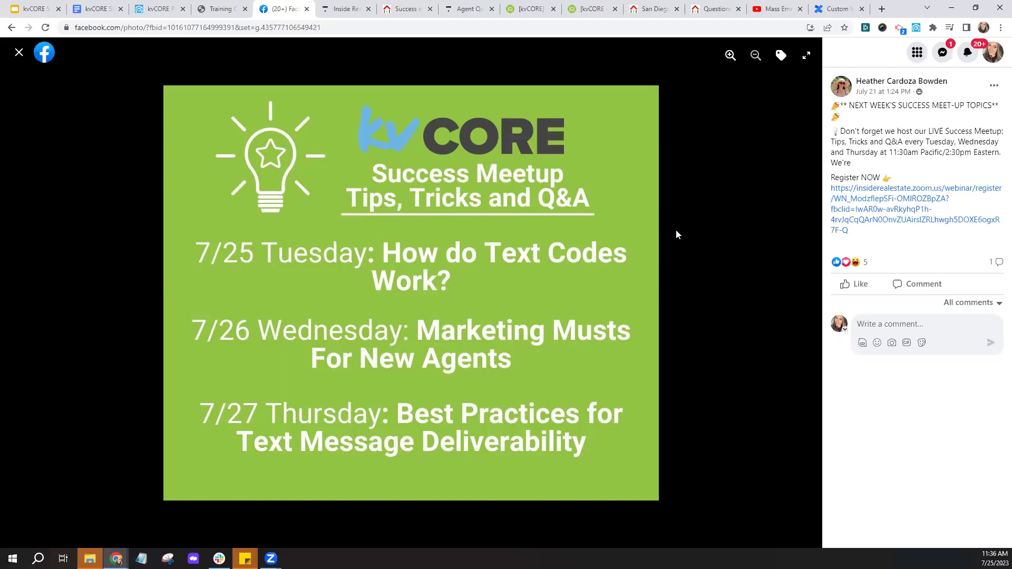
left_click(307, 10)
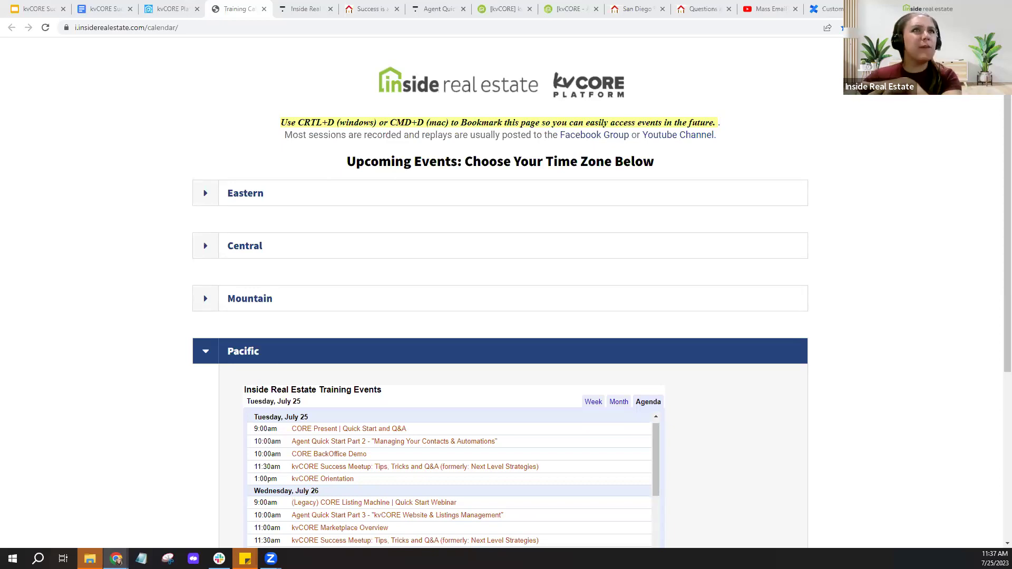
Step: Open the YouTube Channel link on the training calendar page and show the Inside Real Estate channel's playlists
left_click(682, 139)
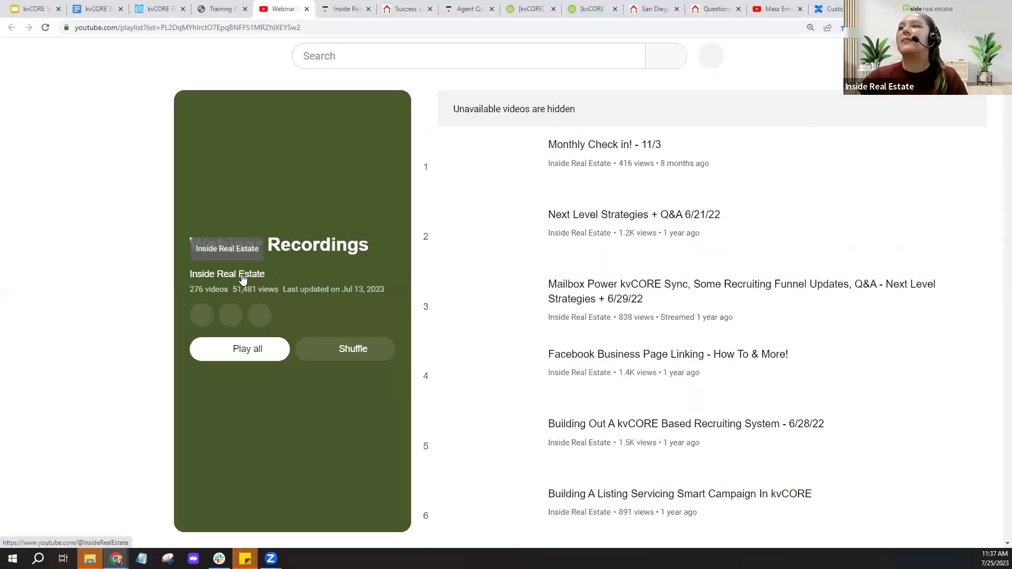
left_click(242, 276)
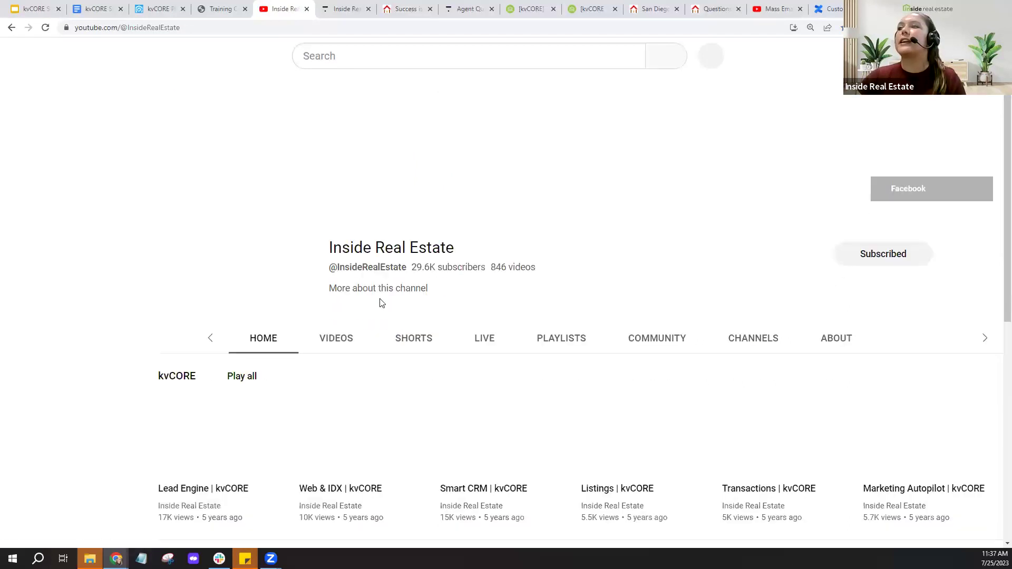
left_click(567, 343)
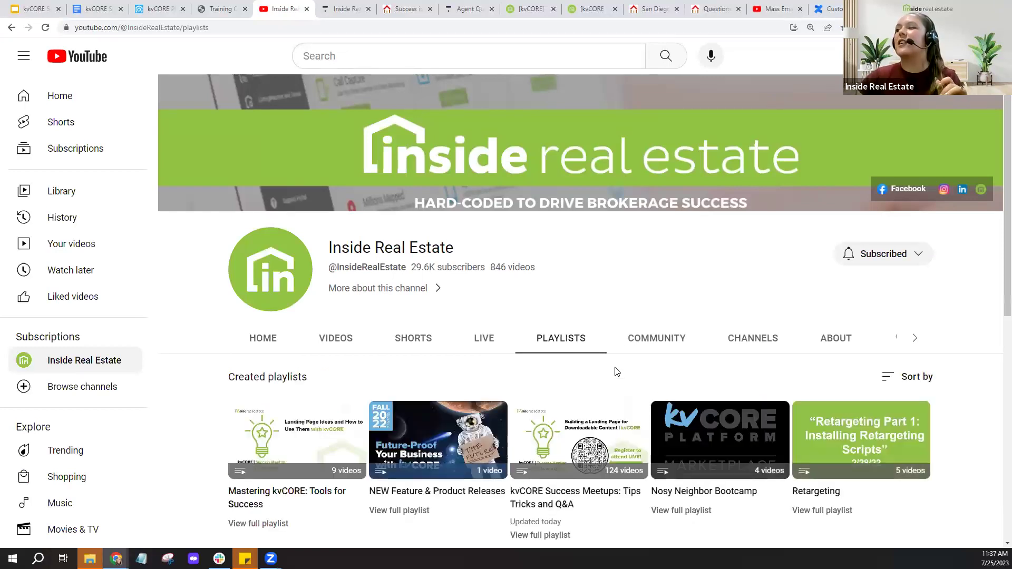
scroll(589, 414, "down", 2)
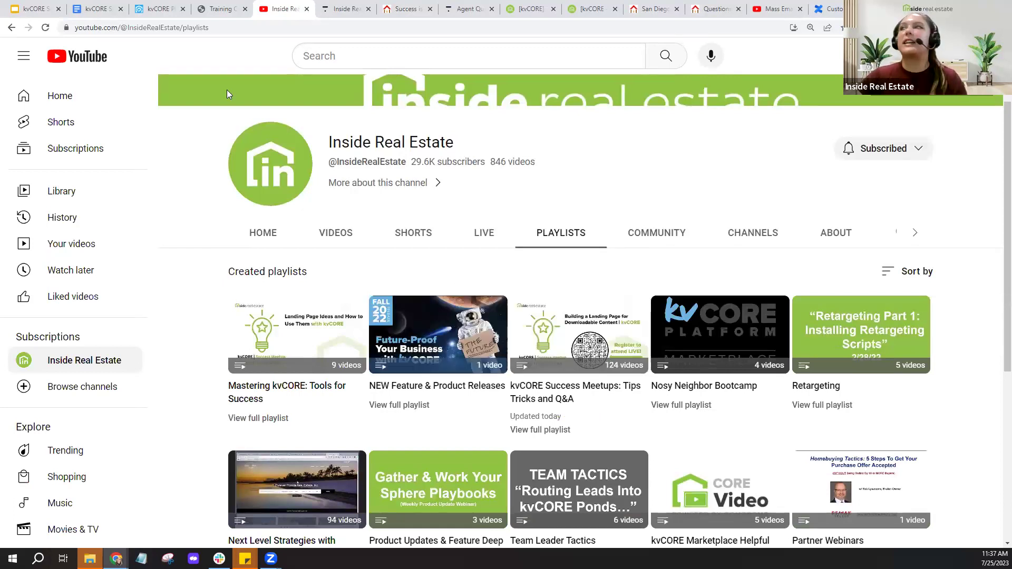
Step: Copy the web address of the Inside Real Estate channel's playlists page
left_click(216, 28)
right_click(175, 29)
left_click(196, 89)
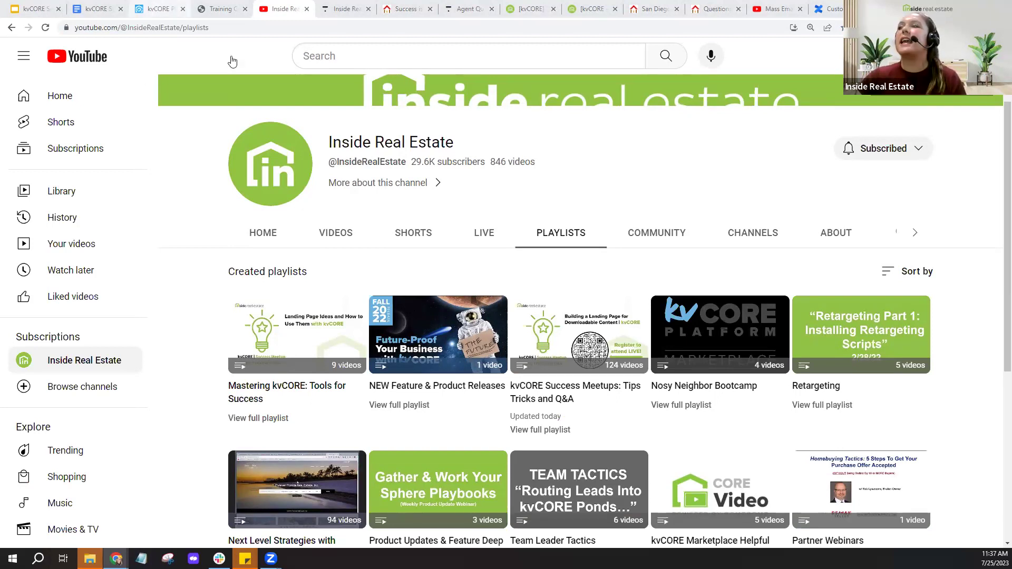
Step: Check the help options and product ideas form in the kvCORE dashboard's support chat, and return to the presentation slides
key("ctrl+3")
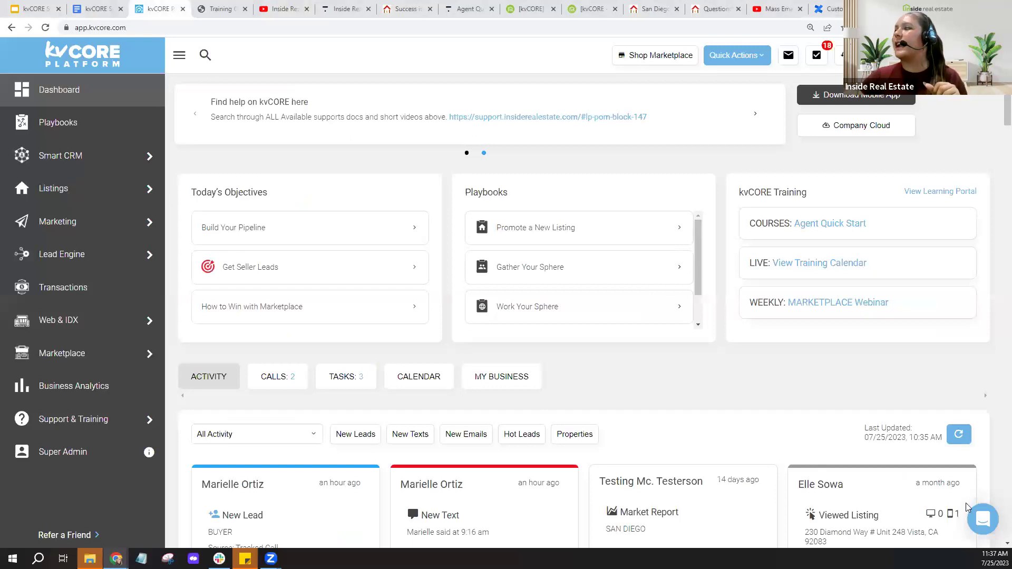
left_click(981, 533)
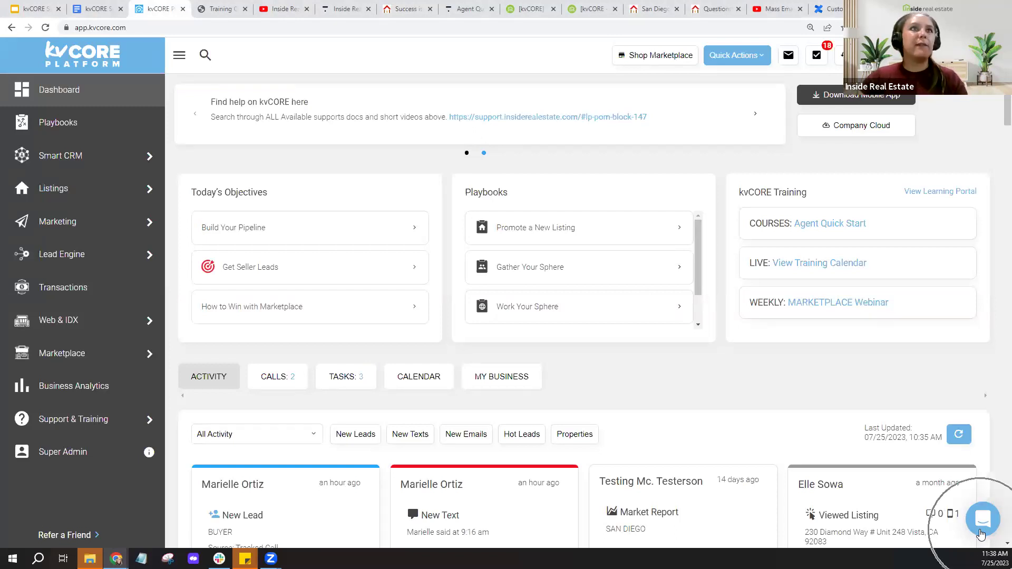
left_click(981, 534)
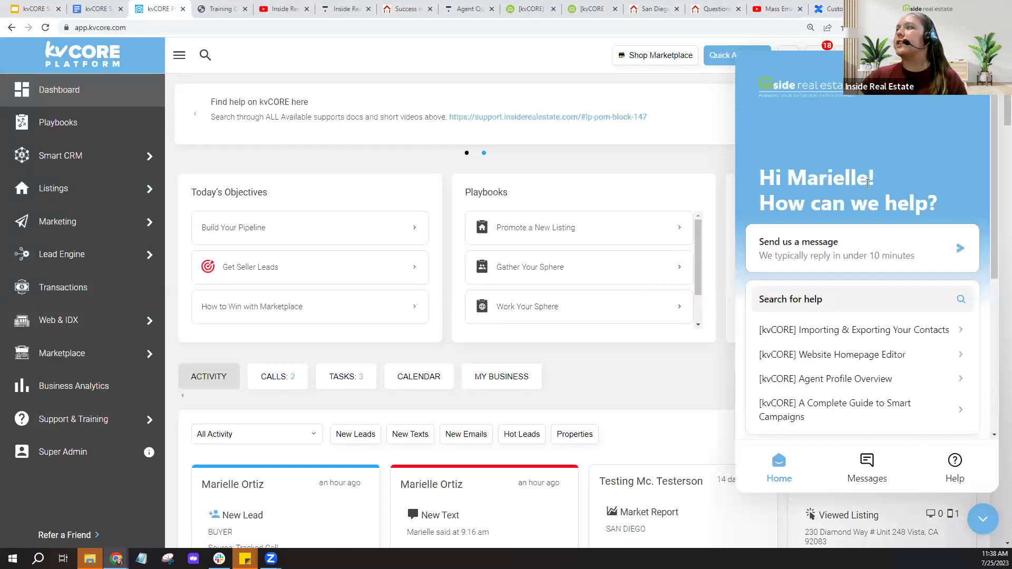
scroll(868, 184, "down", 4)
scroll(867, 184, "down", 2)
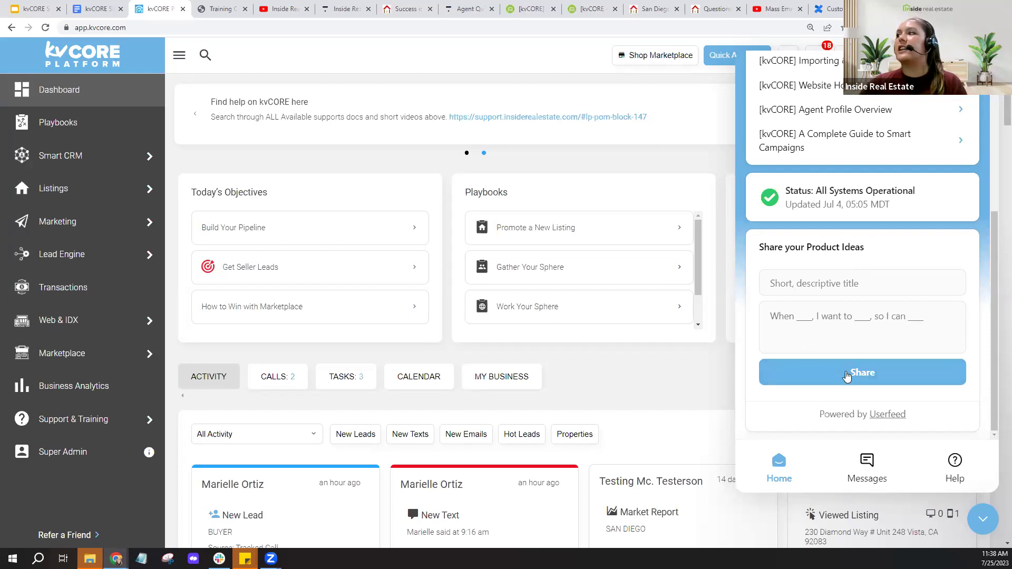
left_click(717, 411)
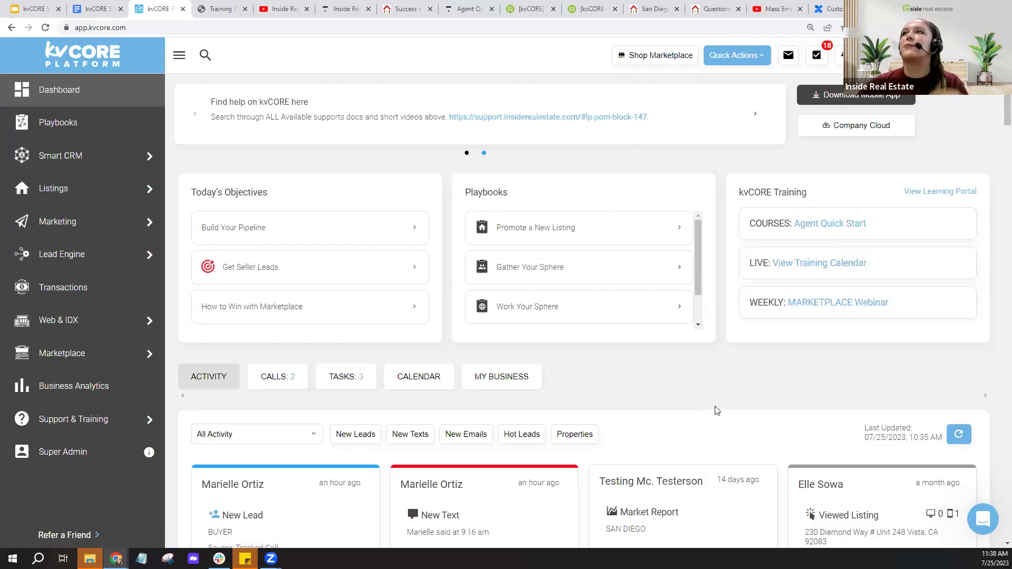
left_click(14, 8)
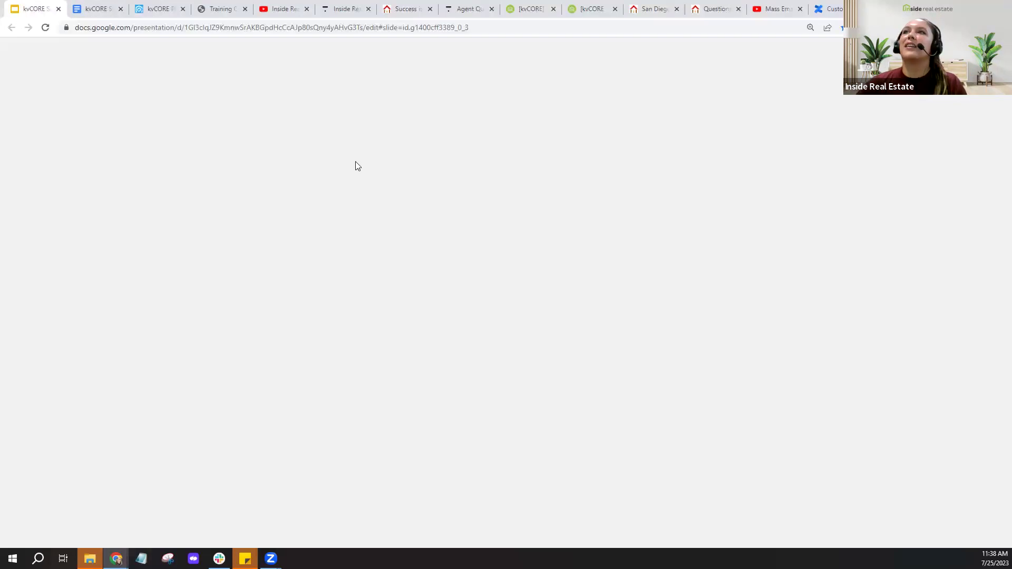
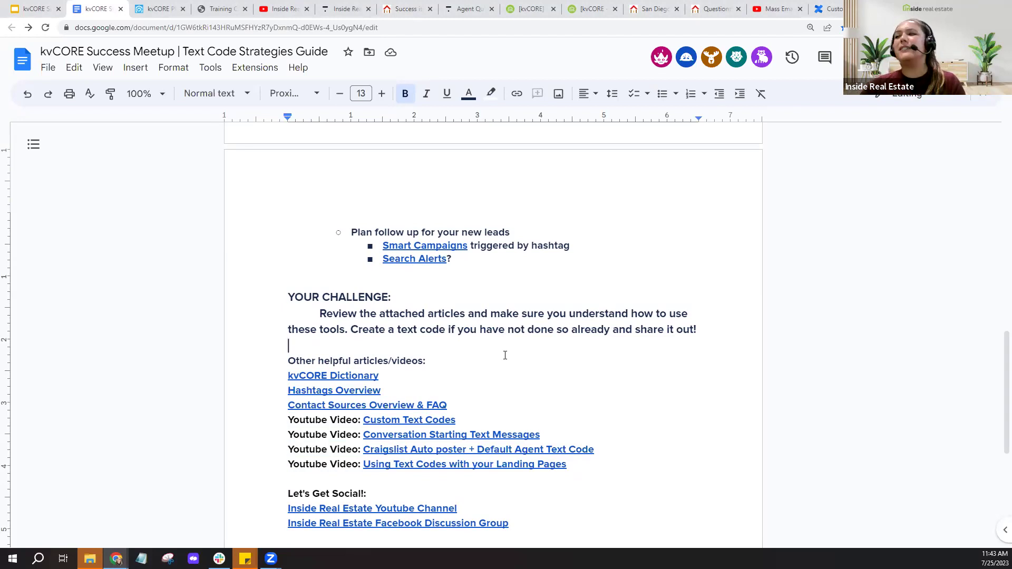
Step: Review the Text Code Strategies Guide, including the challenge, helpful articles, social links, recording link heading and main outline
scroll(360, 332, "down", 2)
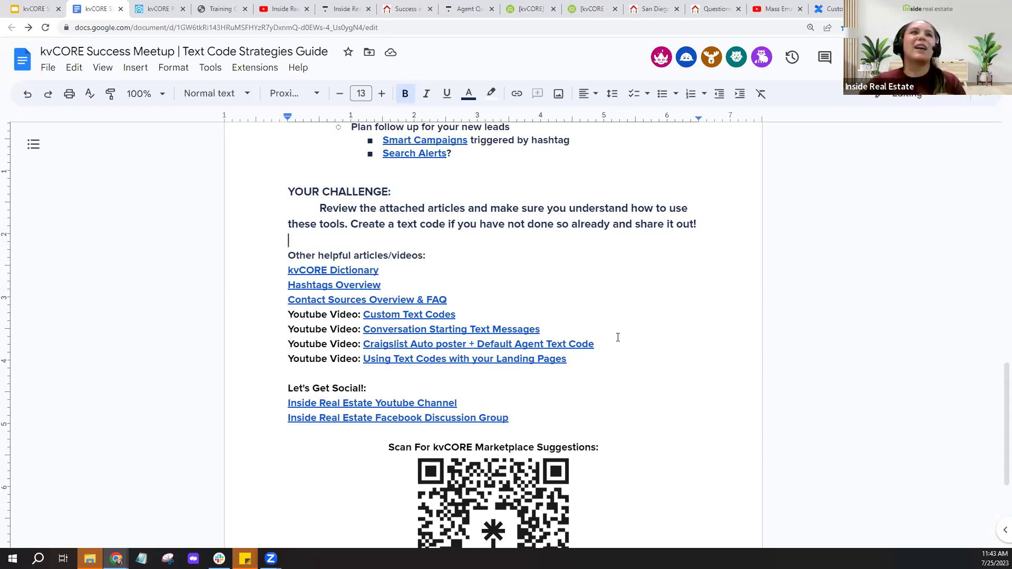
scroll(617, 338, "down", 4)
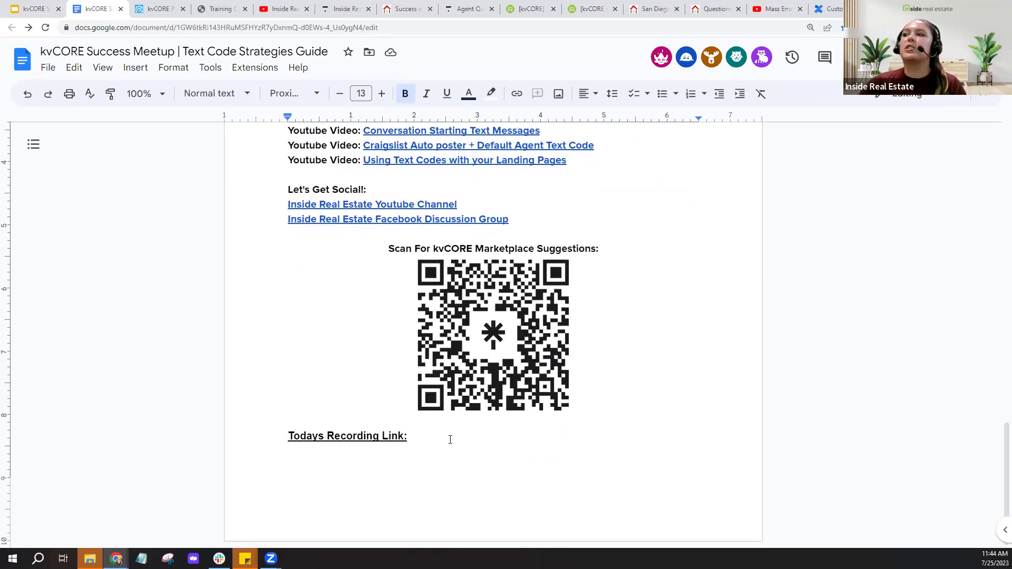
left_click(450, 440)
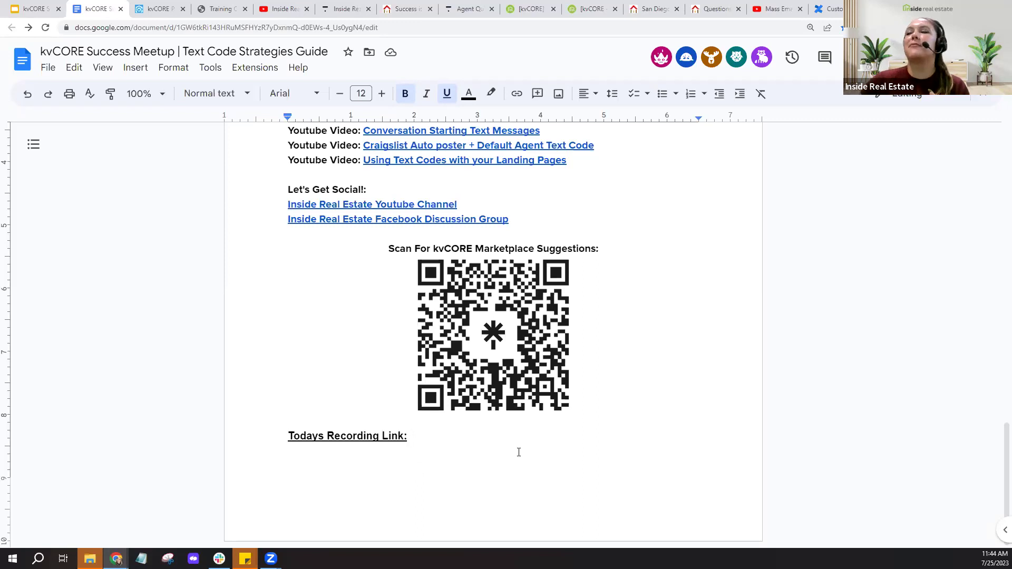
scroll(662, 419, "up", 12)
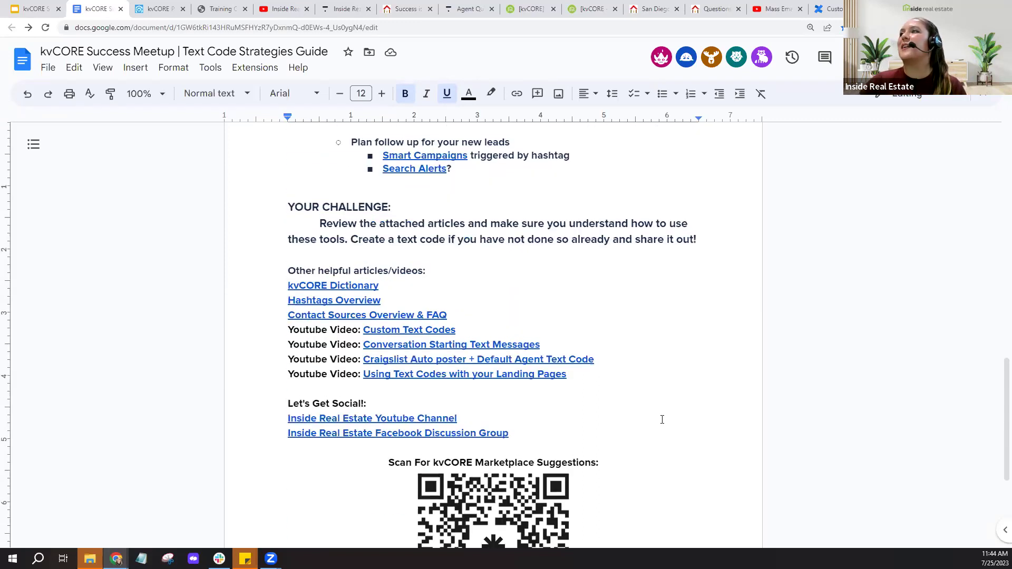
scroll(662, 420, "up", 6)
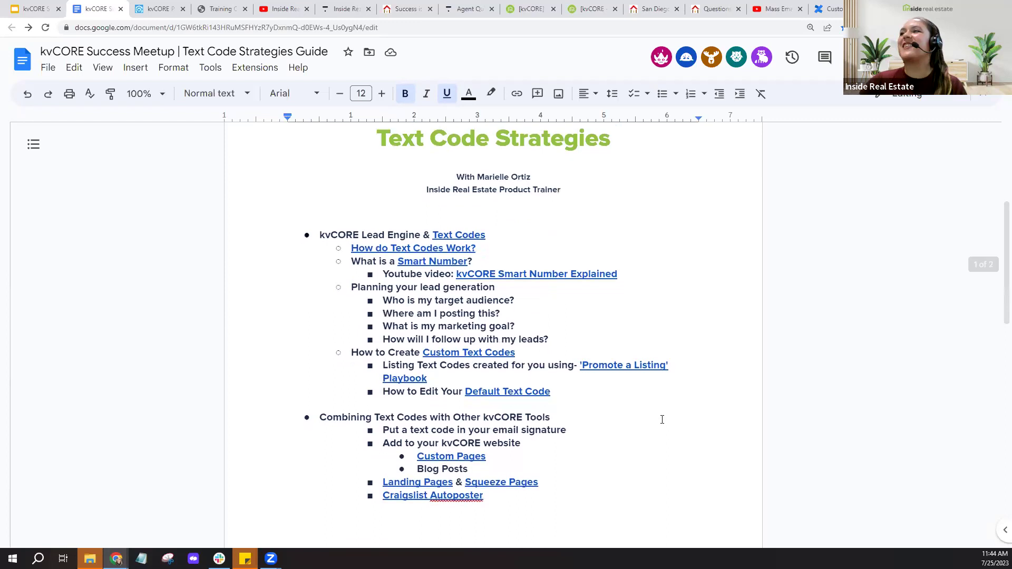
scroll(663, 420, "down", 1)
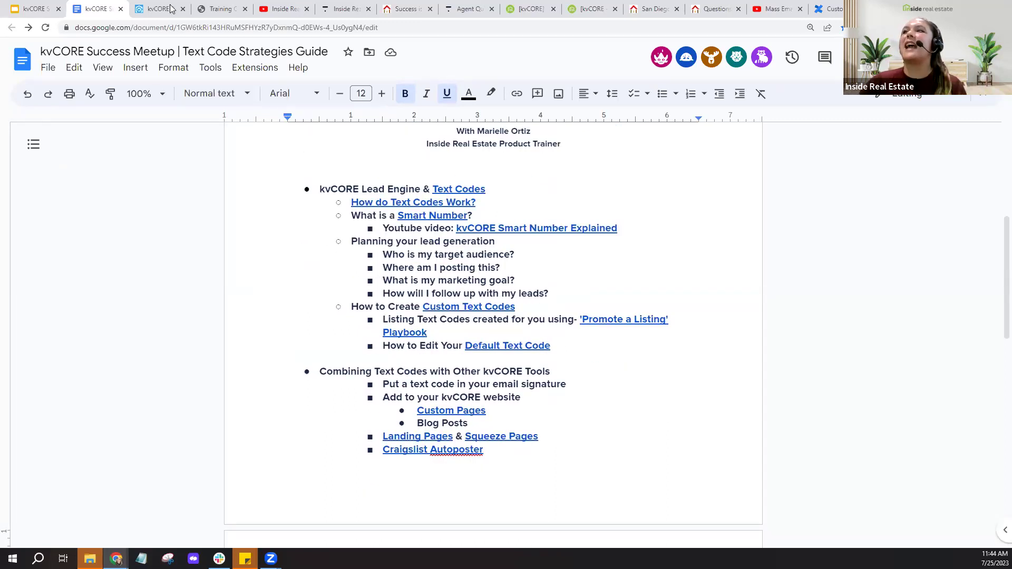
Step: Open the Call and Text Capture page from kvCORE's Lead Engine and display the account options
left_click(150, 8)
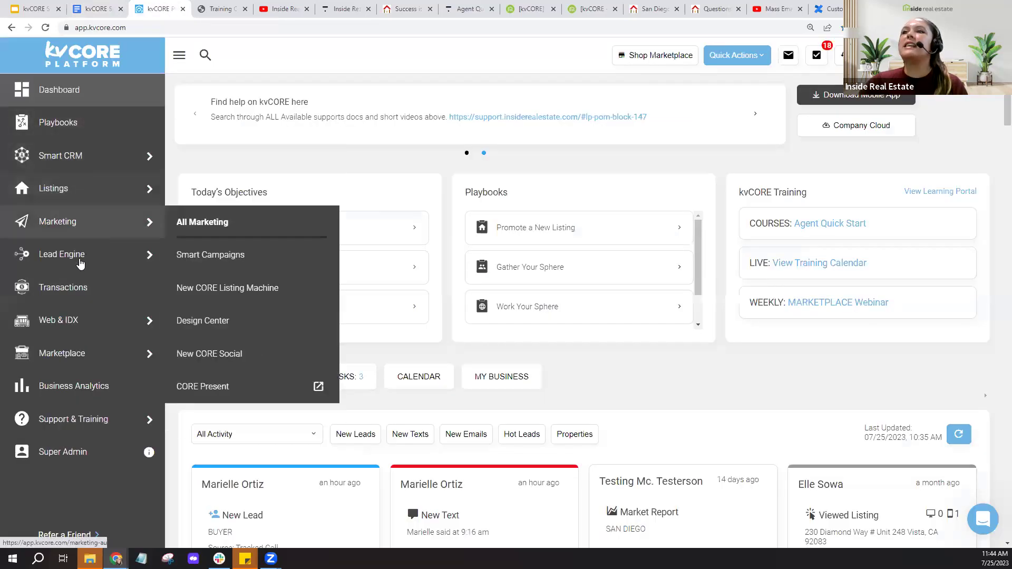
mouse_move(66, 269)
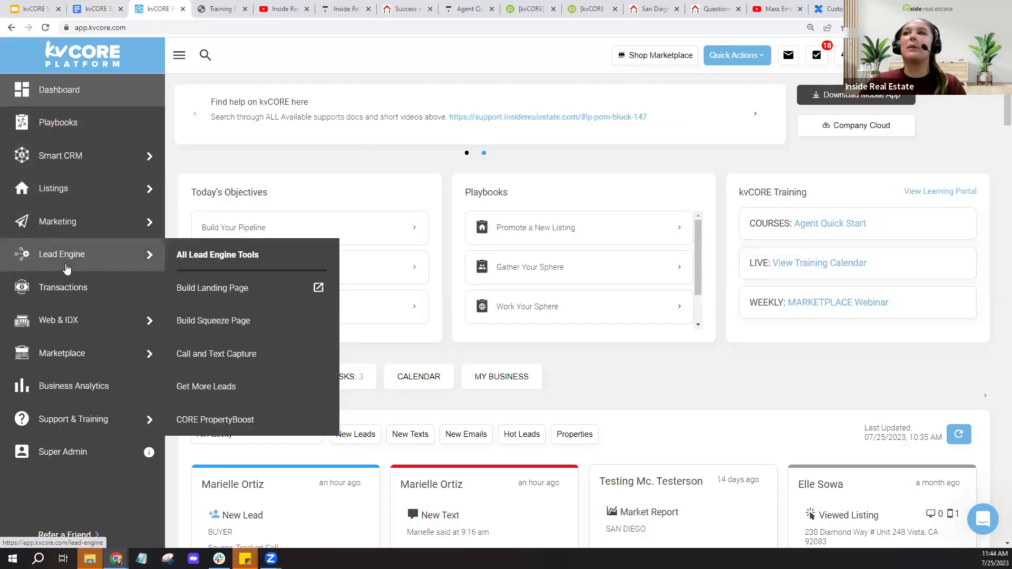
left_click(67, 269)
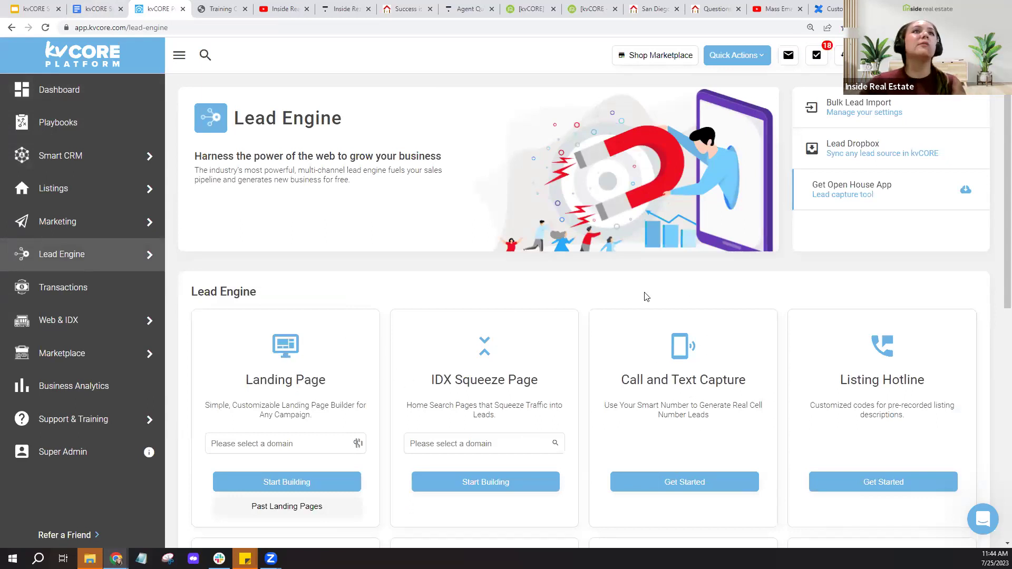
scroll(647, 297, "down", 2)
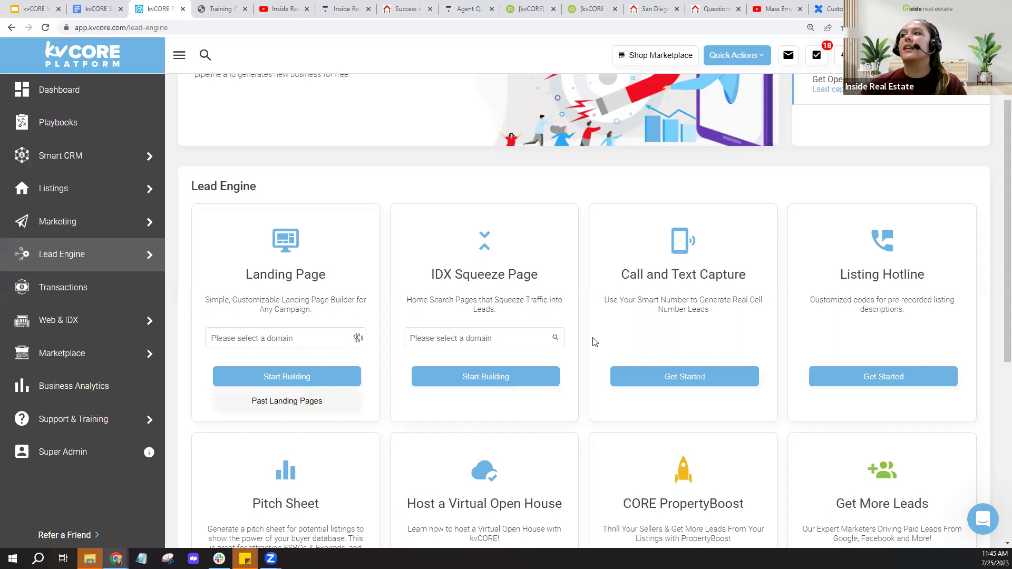
mouse_move(68, 169)
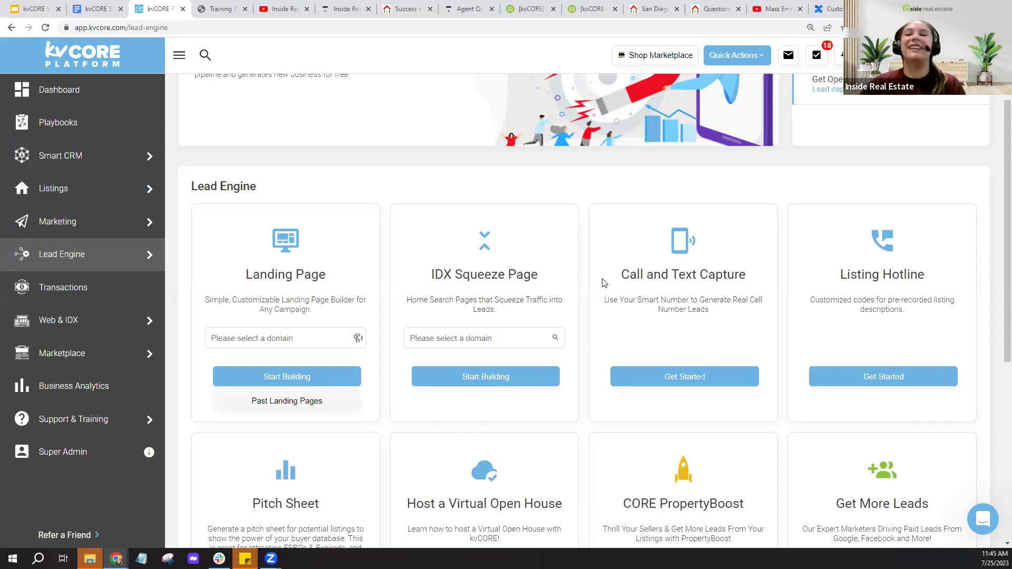
left_click(689, 390)
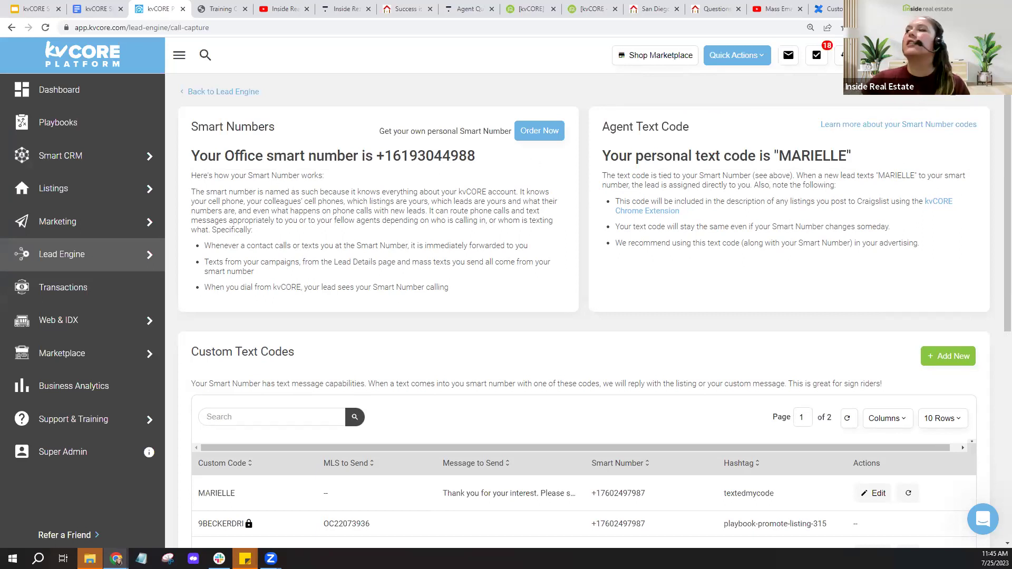
left_click(981, 55)
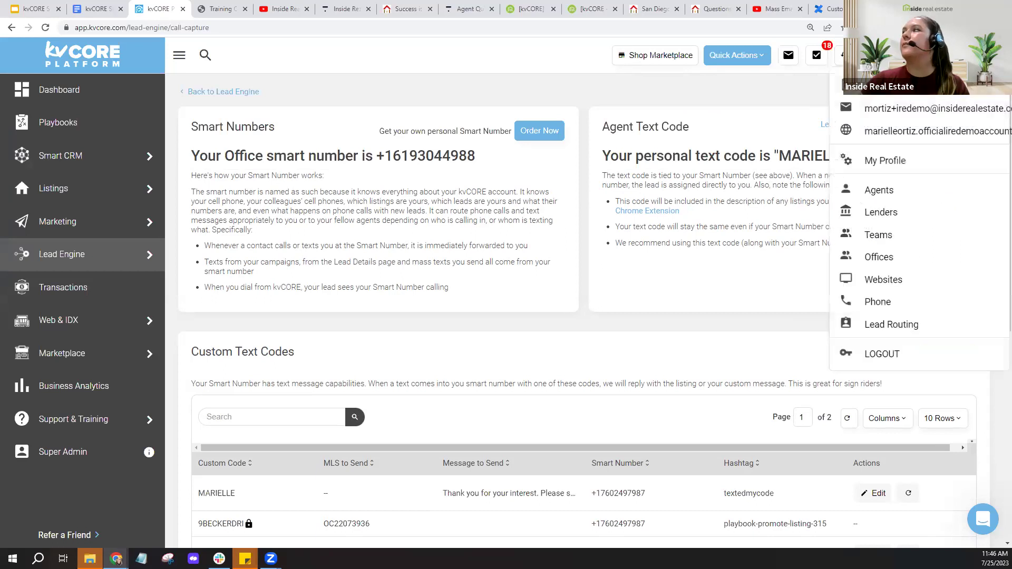
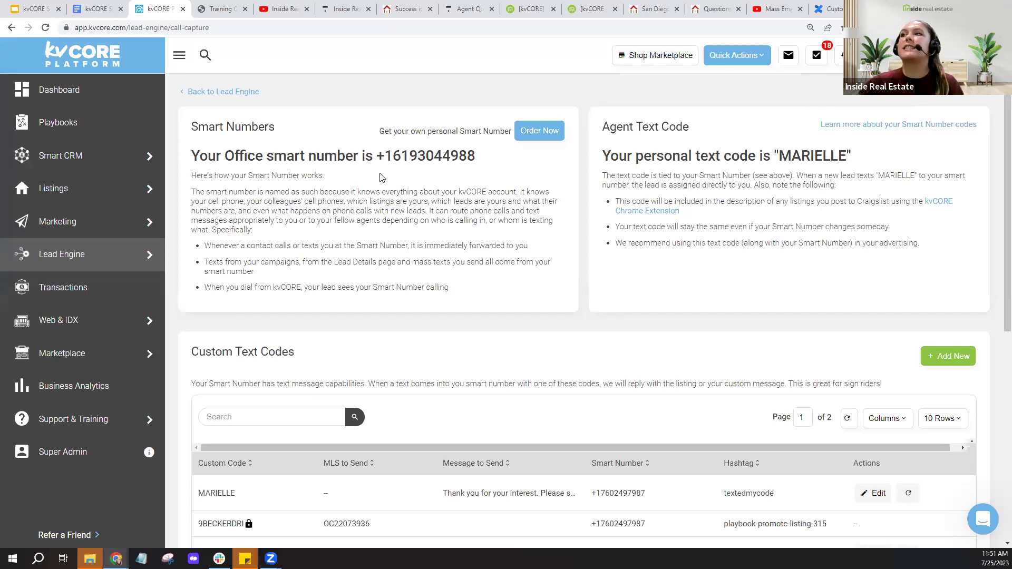
Step: Examine the office smart number, the personal text code and the account options on the Call and Text Capture page
left_click_drag(377, 156, 478, 152)
left_click(476, 187)
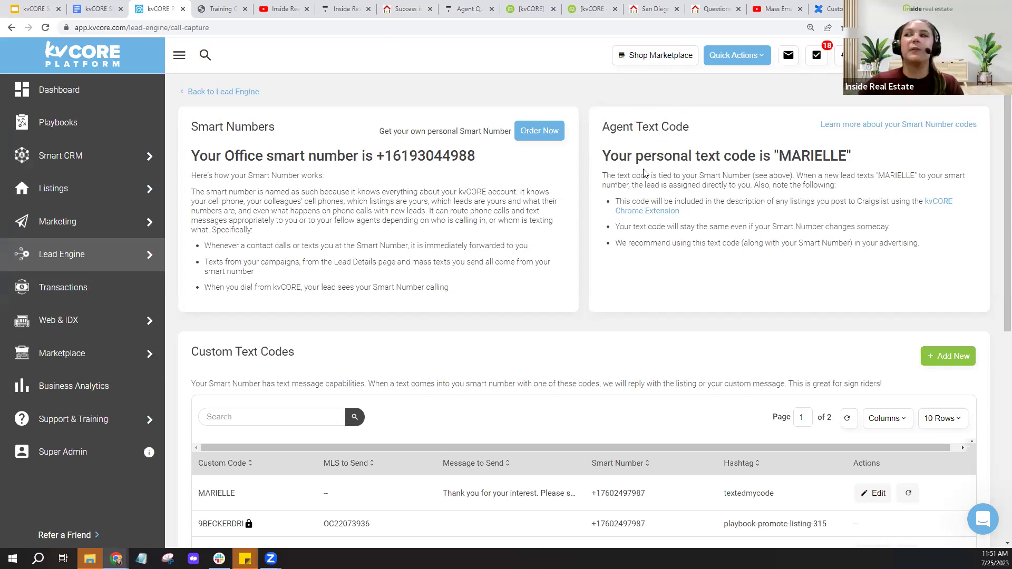
left_click(813, 170)
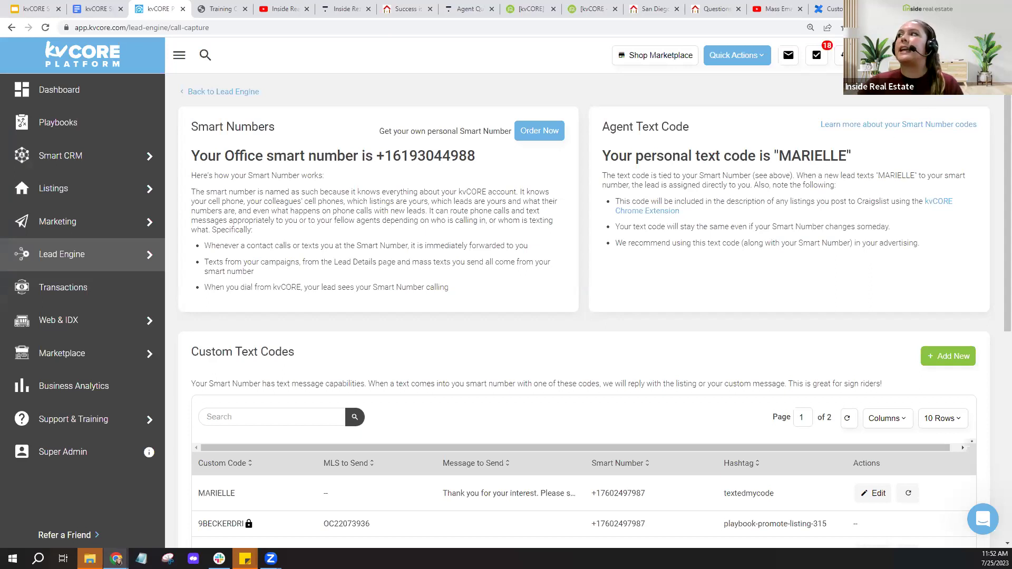
left_click(982, 55)
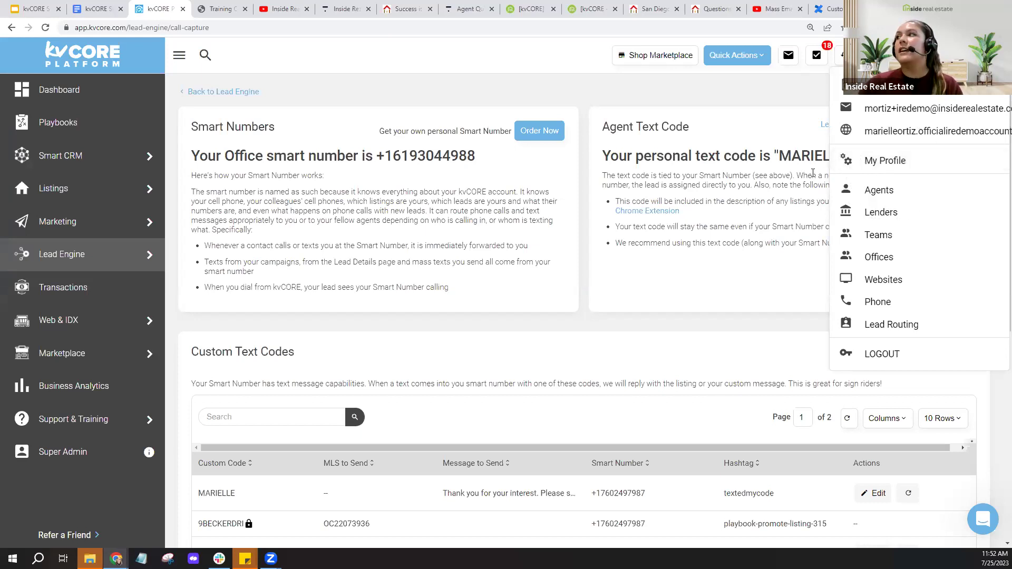
left_click(782, 173)
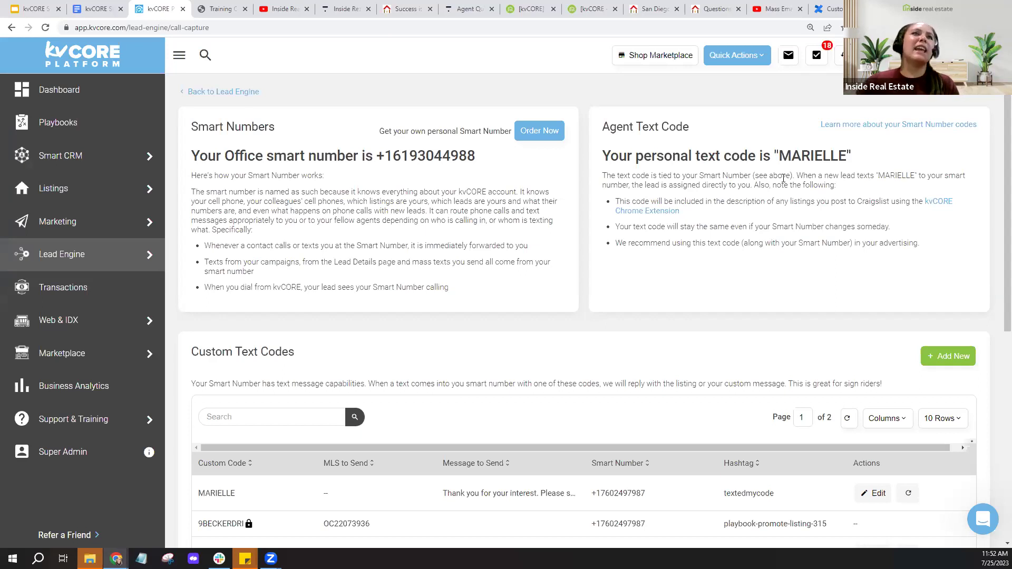
left_click_drag(780, 155, 847, 156)
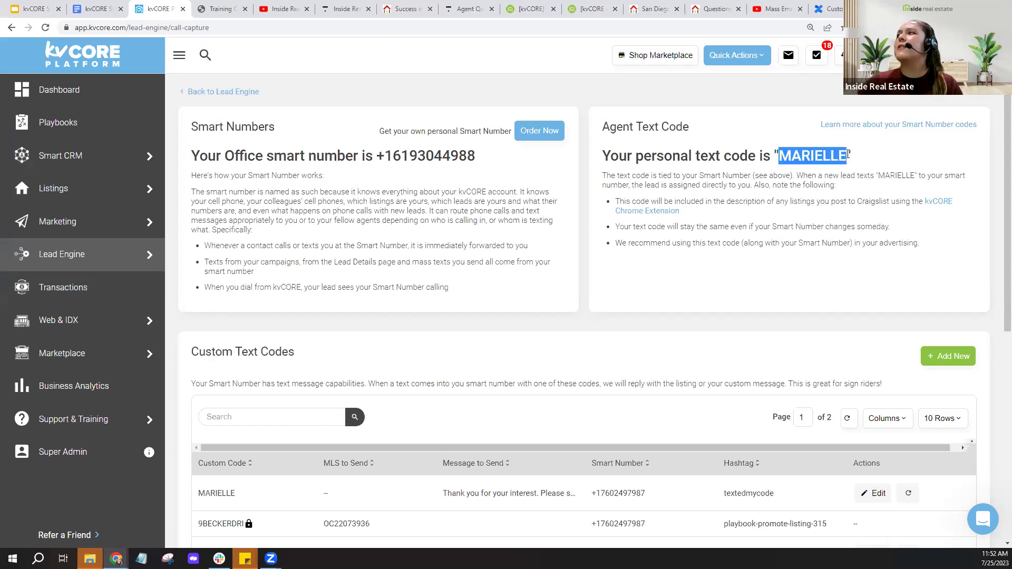
left_click_drag(384, 155, 492, 154)
left_click(496, 175)
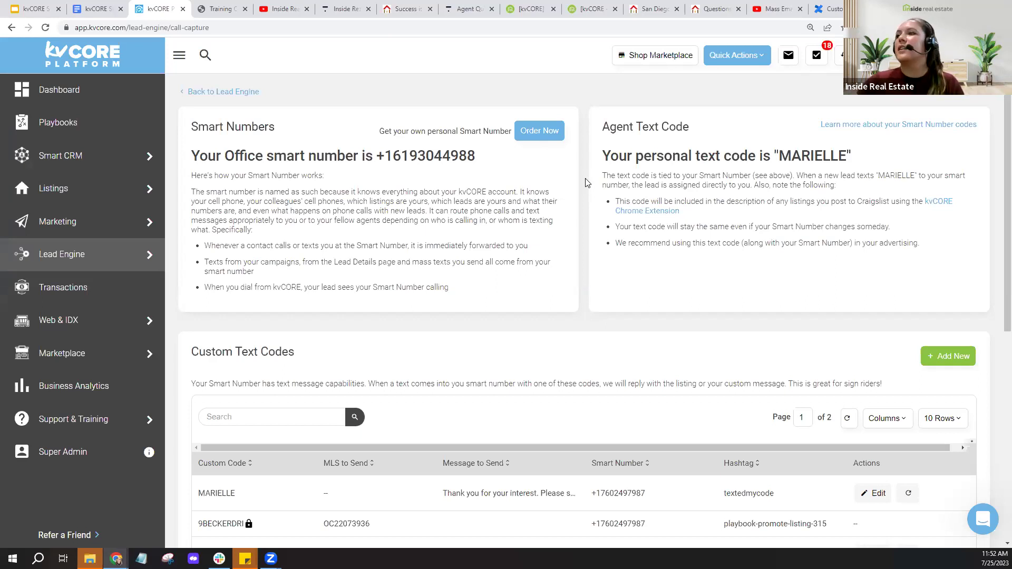
Step: Start a new custom text code from the Custom Text Codes list and set its custom code to 123MainST
scroll(587, 183, "down", 1)
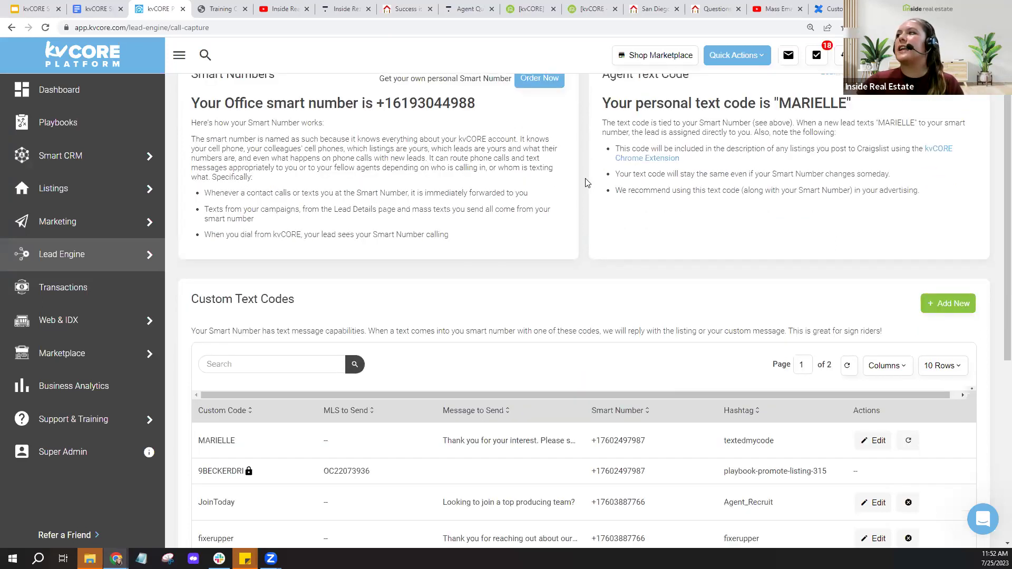
scroll(587, 183, "down", 1)
scroll(587, 183, "down", 2)
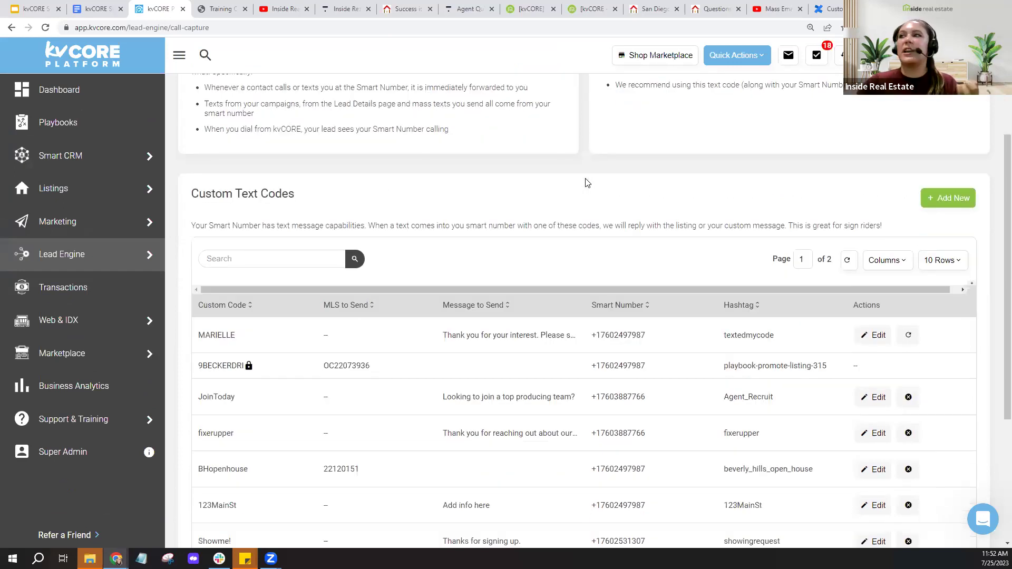
scroll(587, 182, "down", 1)
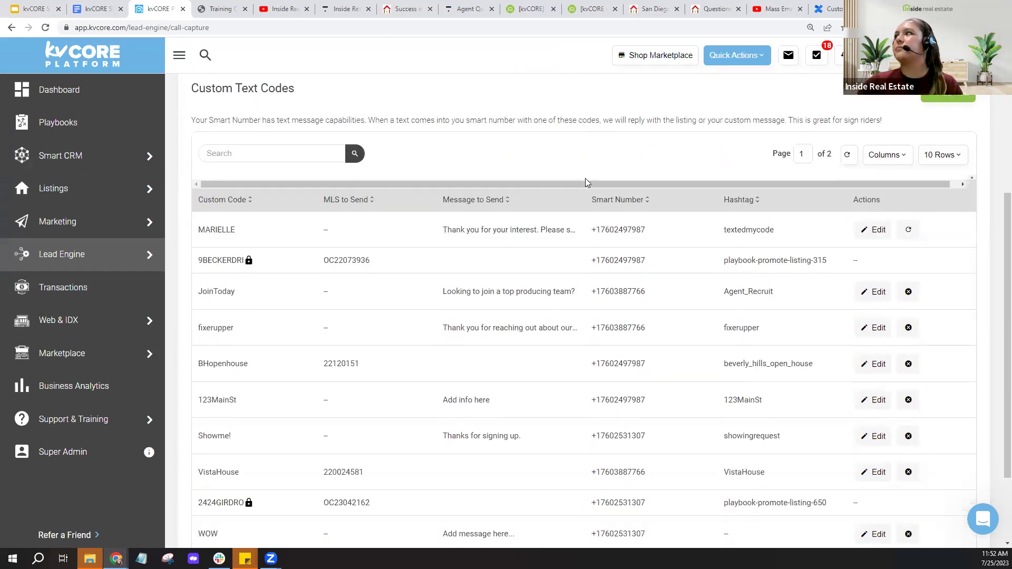
left_click(949, 105)
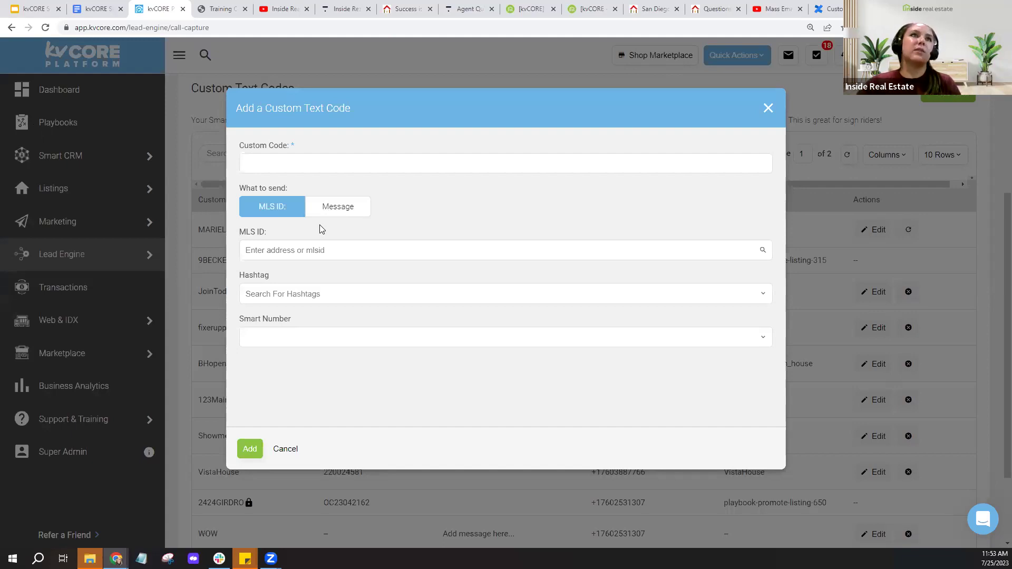
left_click(312, 163)
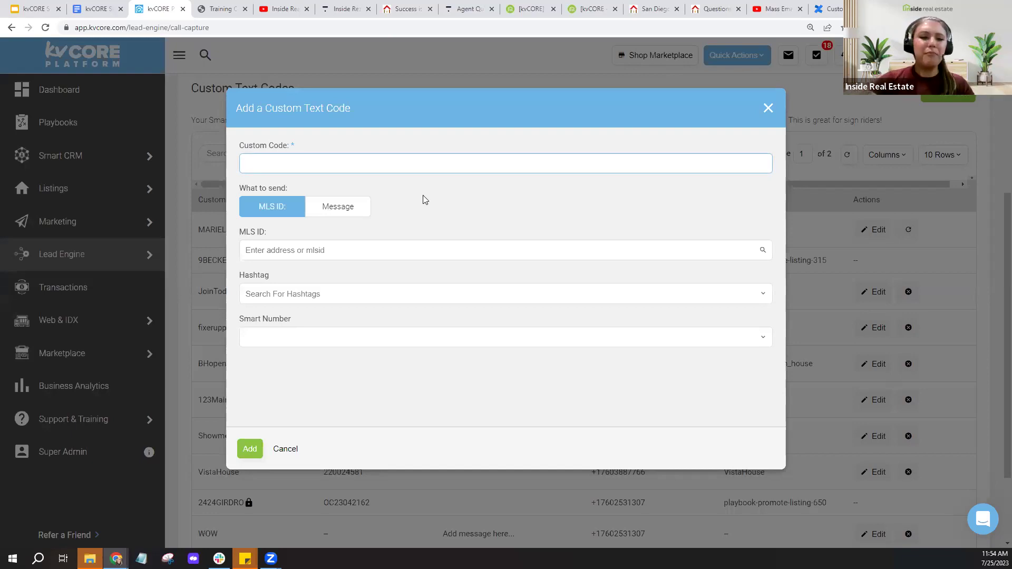
type("123")
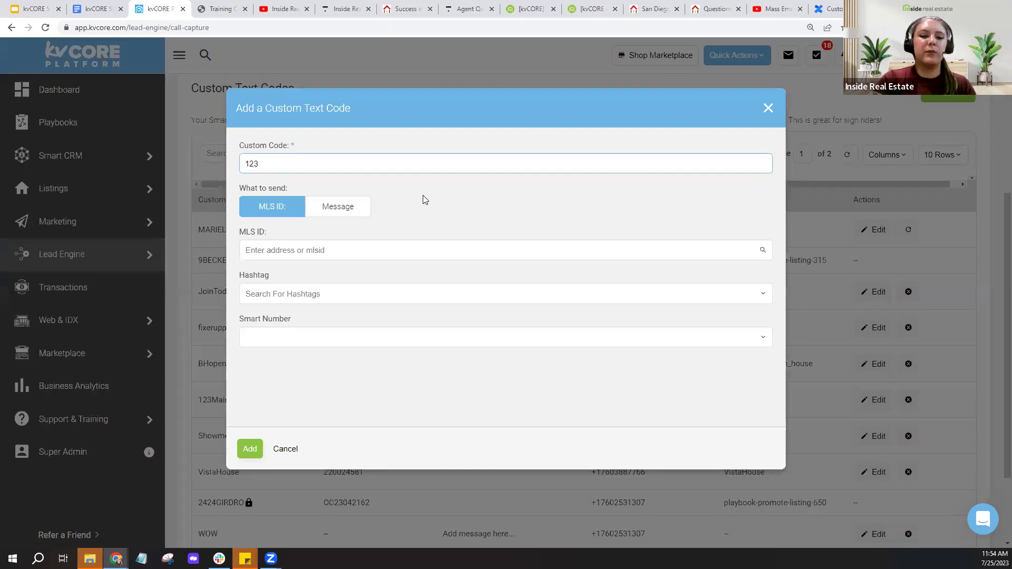
type("MainST")
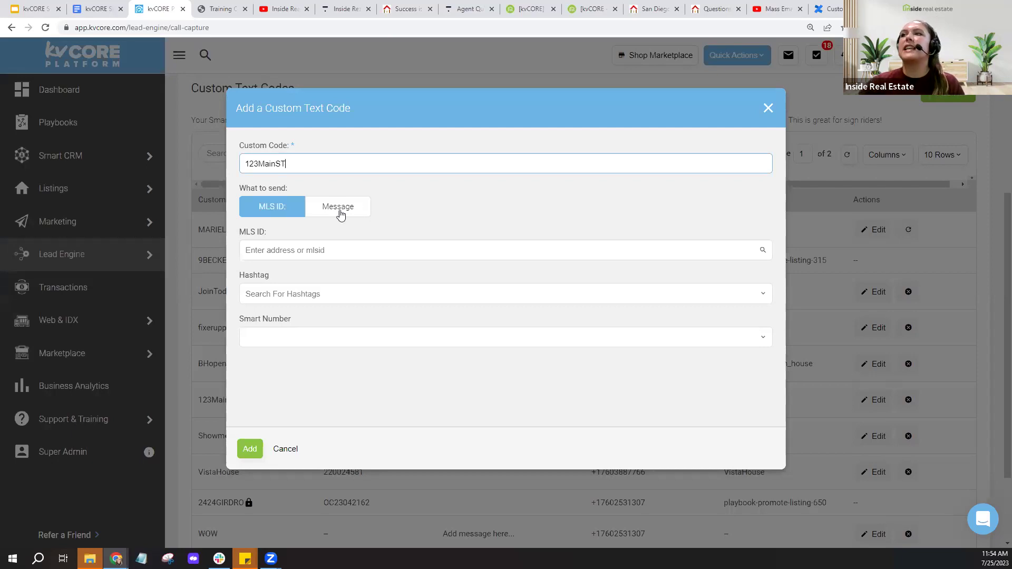
Step: Compare the options for what the text code sends, and choose a custom message instead of an MLS ID
left_click(270, 216)
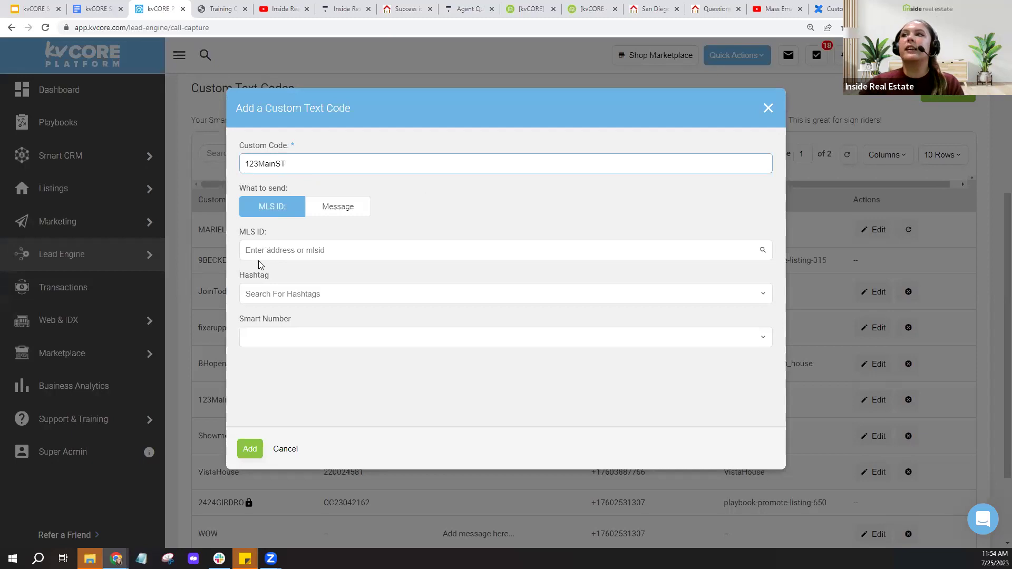
left_click(320, 250)
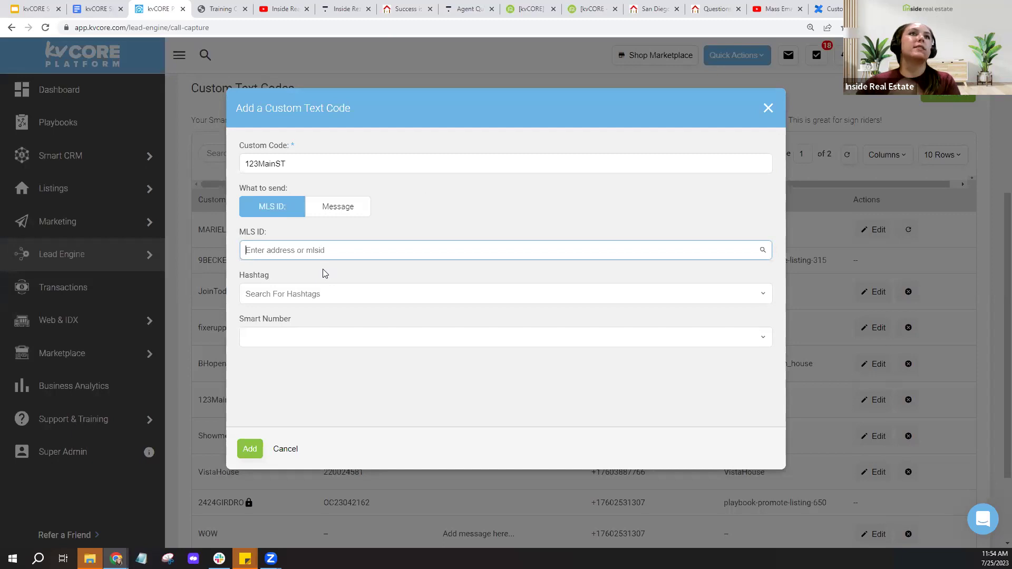
left_click(340, 216)
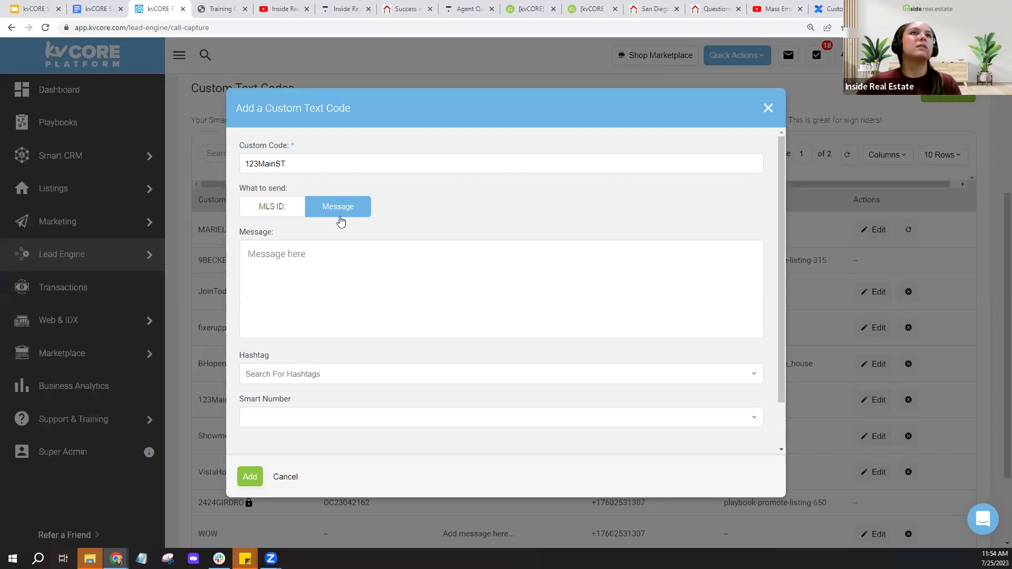
left_click(322, 258)
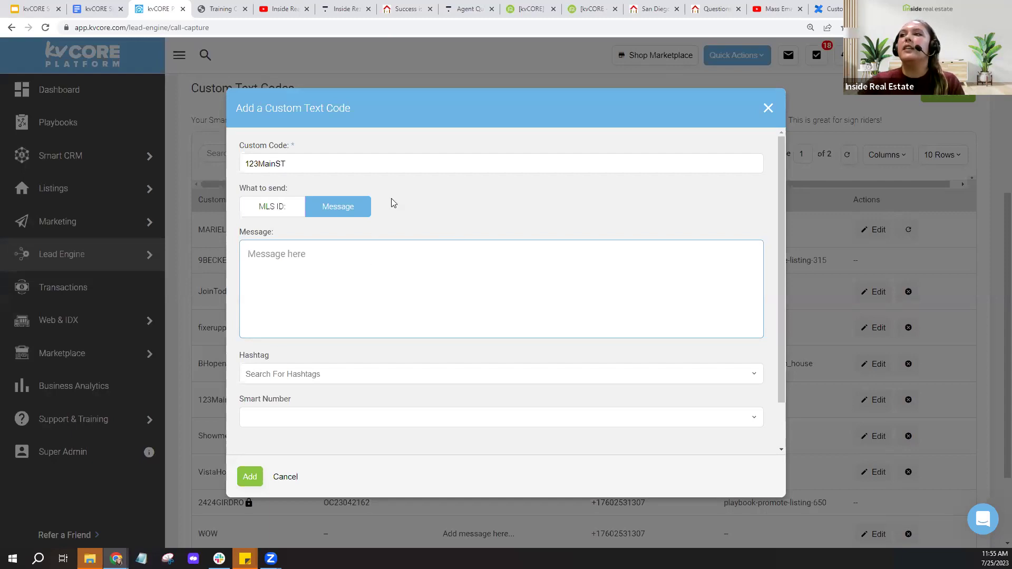
Step: Add the hashtag 123MainSt to the new text code
scroll(393, 203, "down", 1)
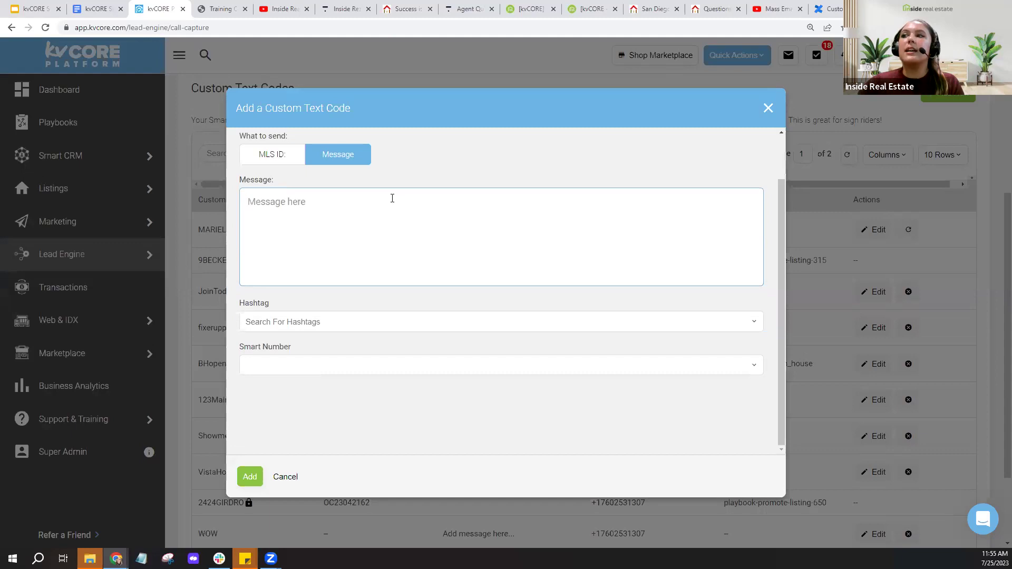
left_click(318, 329)
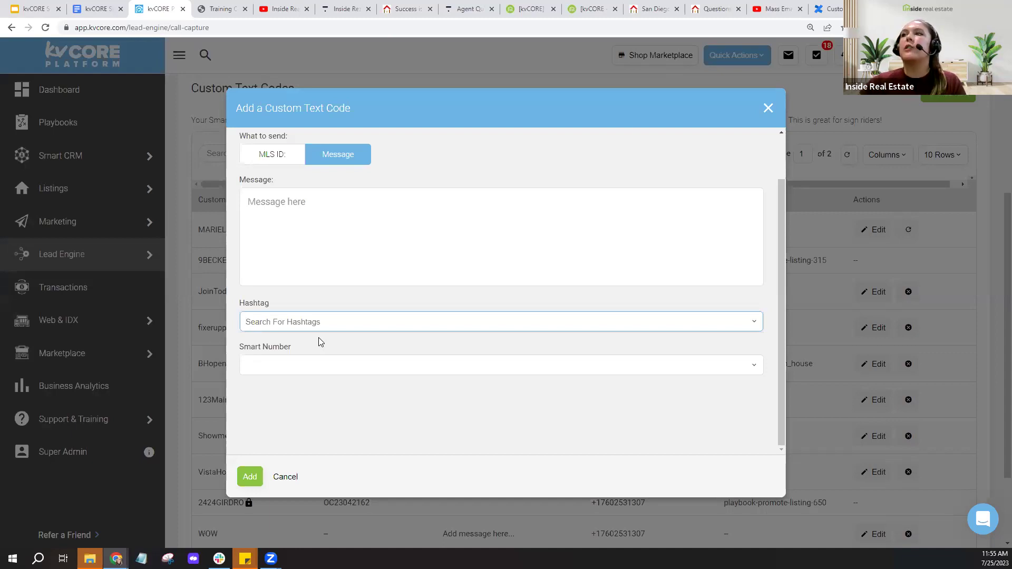
scroll(319, 338, "up", 2)
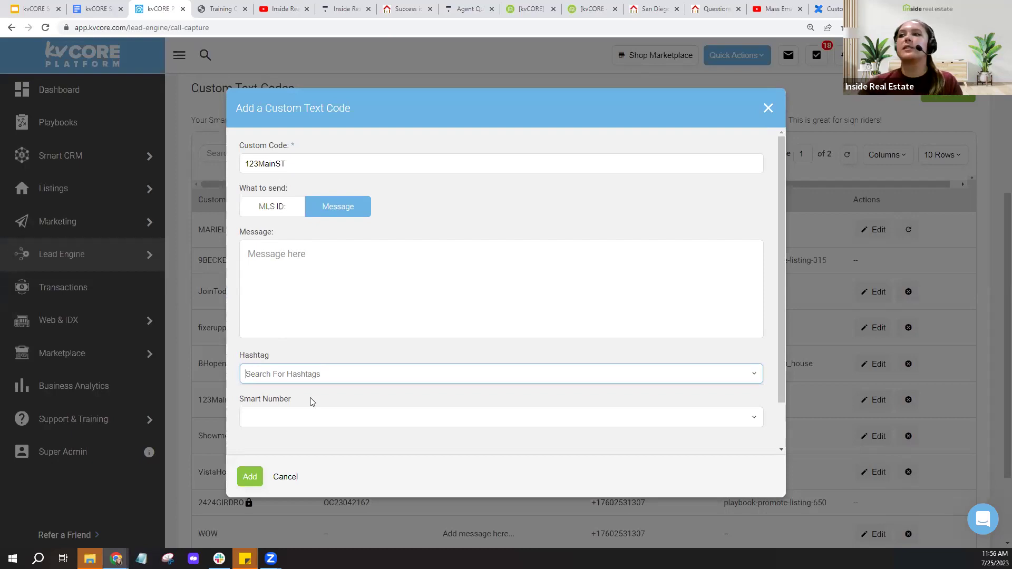
type("123MainSt")
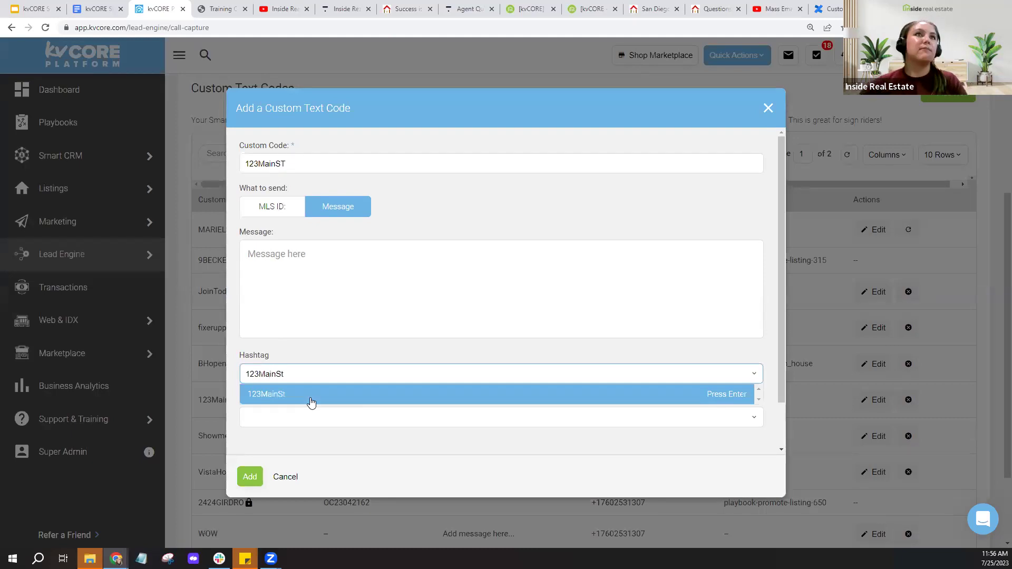
left_click(312, 402)
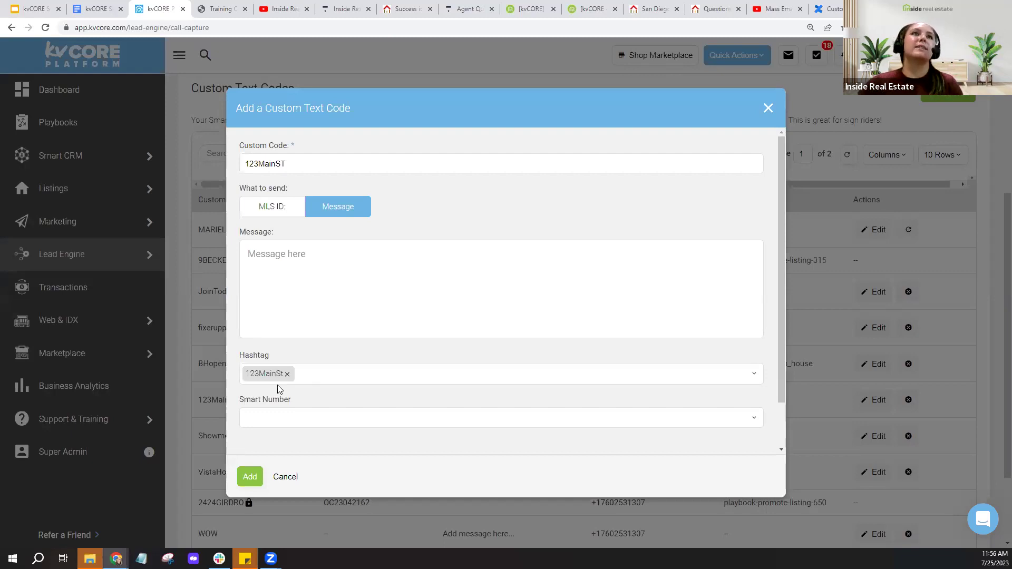
left_click(324, 376)
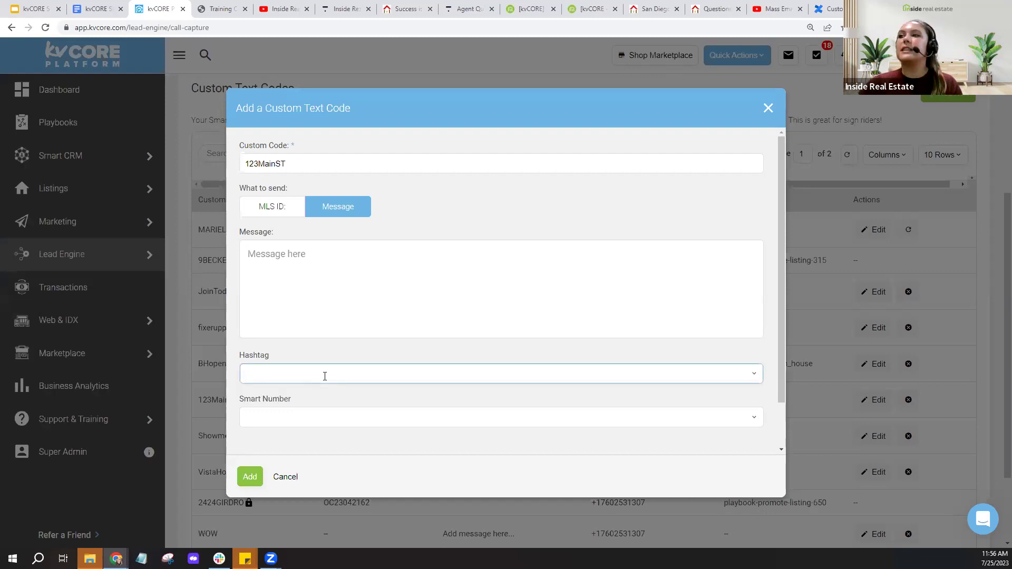
type("1")
left_click(350, 343)
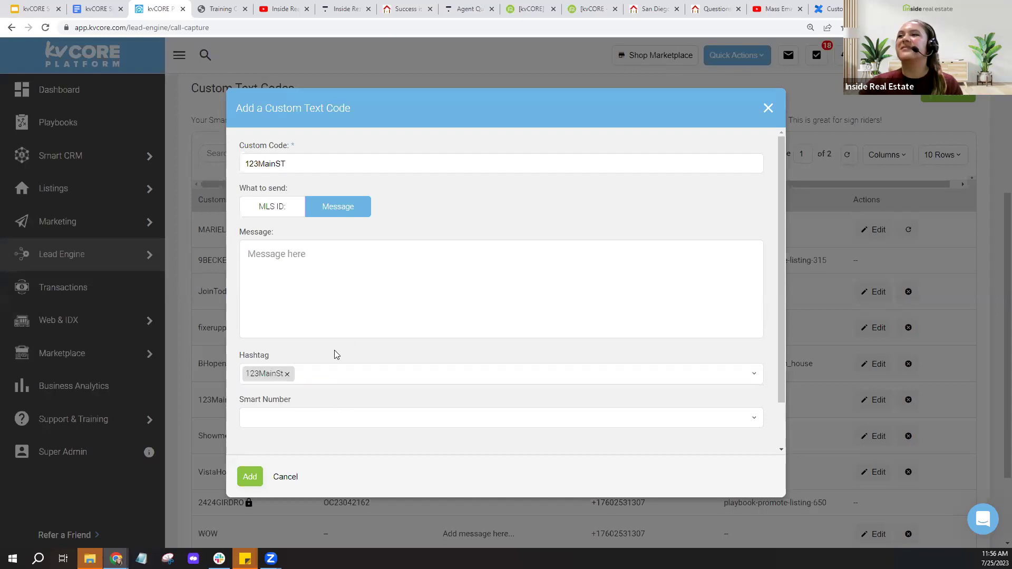
Step: Replace the text code's hashtag with 123_Main_St
left_click(287, 374)
type("1")
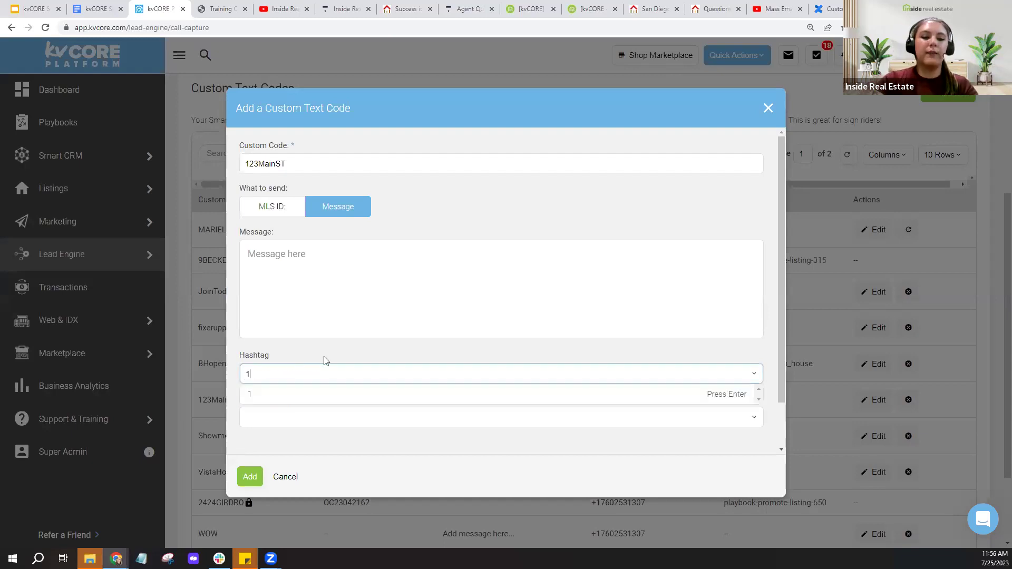
type("23_Main_St")
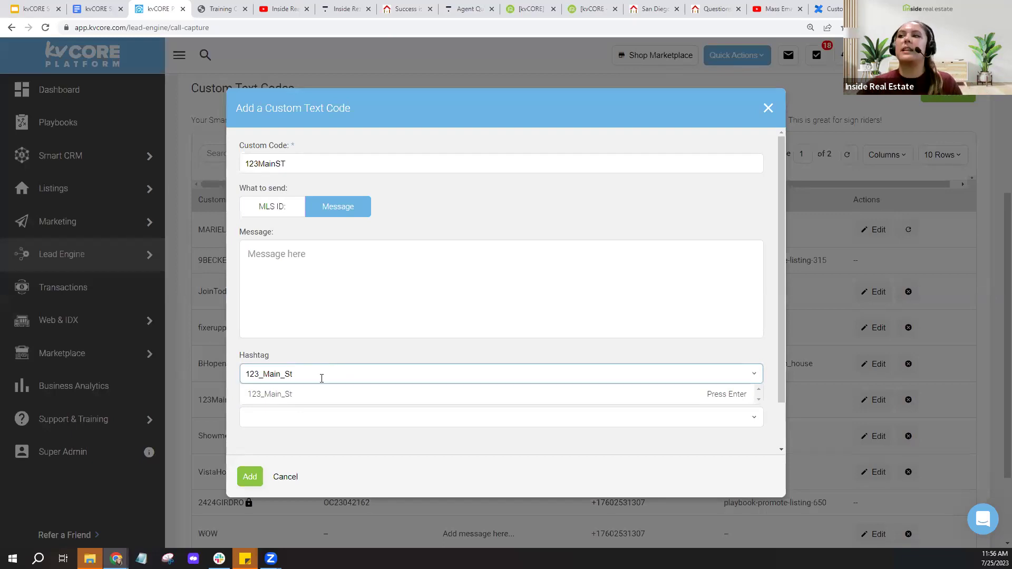
left_click(318, 402)
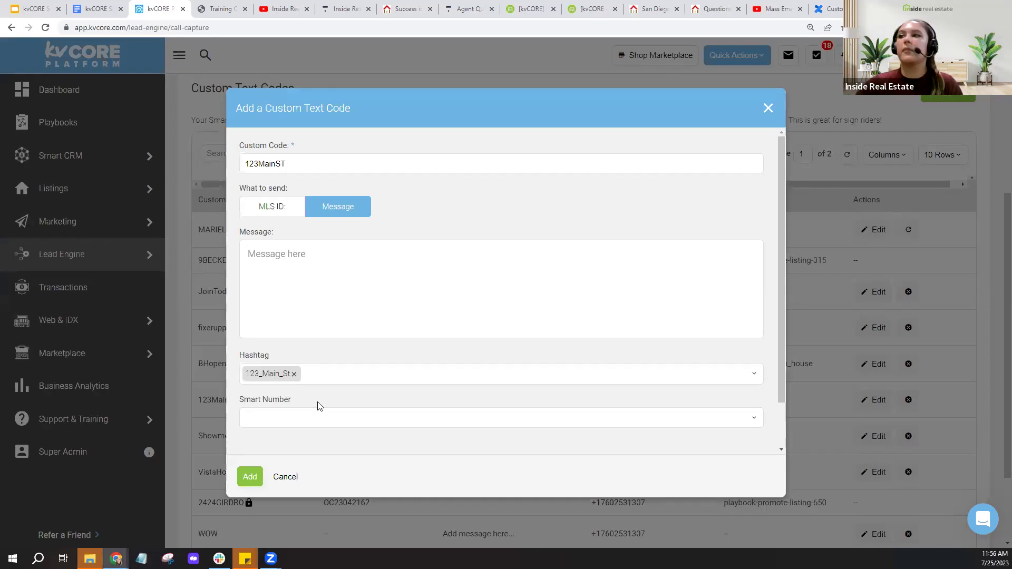
Step: Assign the first office smart number in the list to the text code
left_click(282, 418)
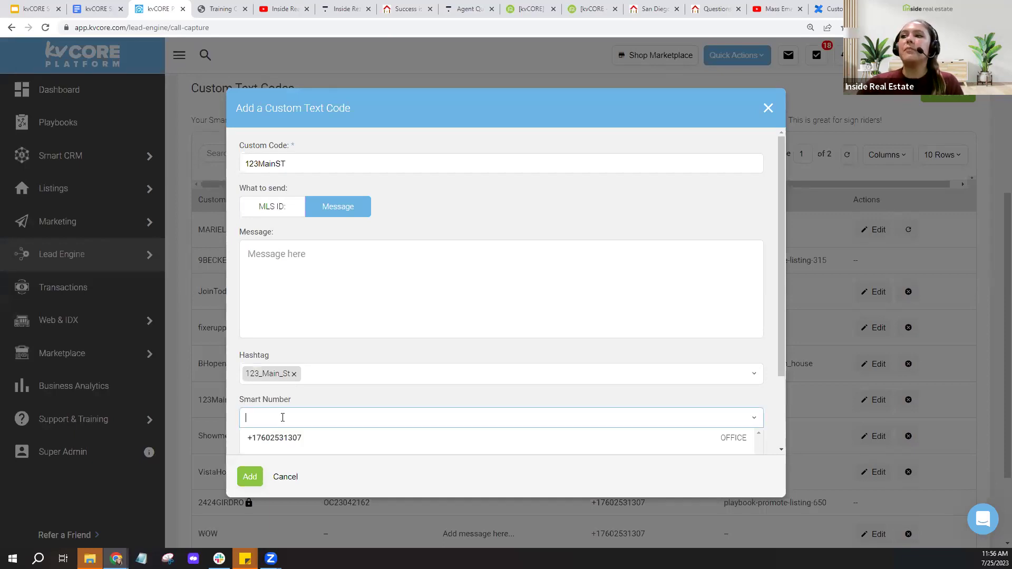
scroll(769, 350, "down", 3)
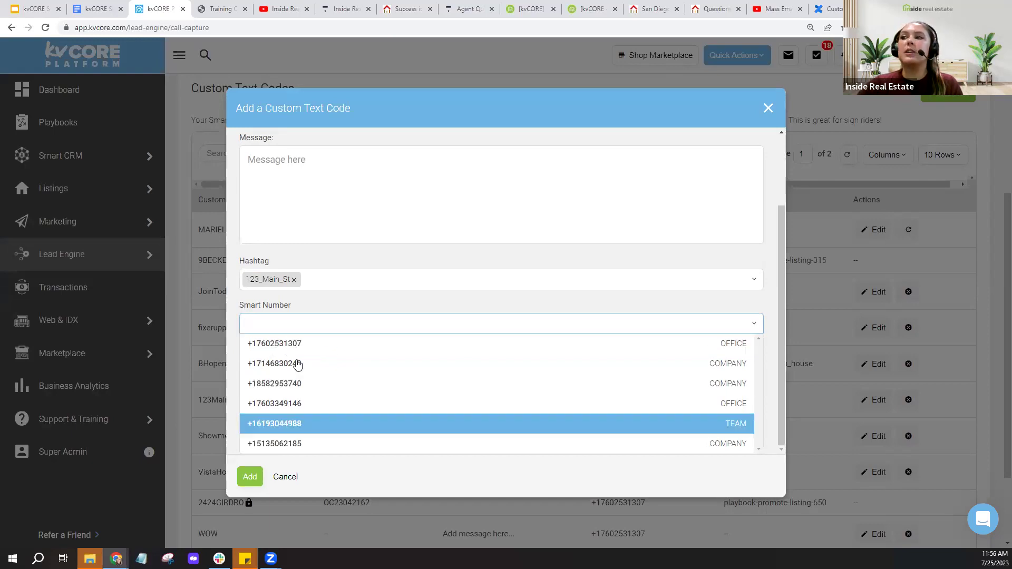
left_click(274, 348)
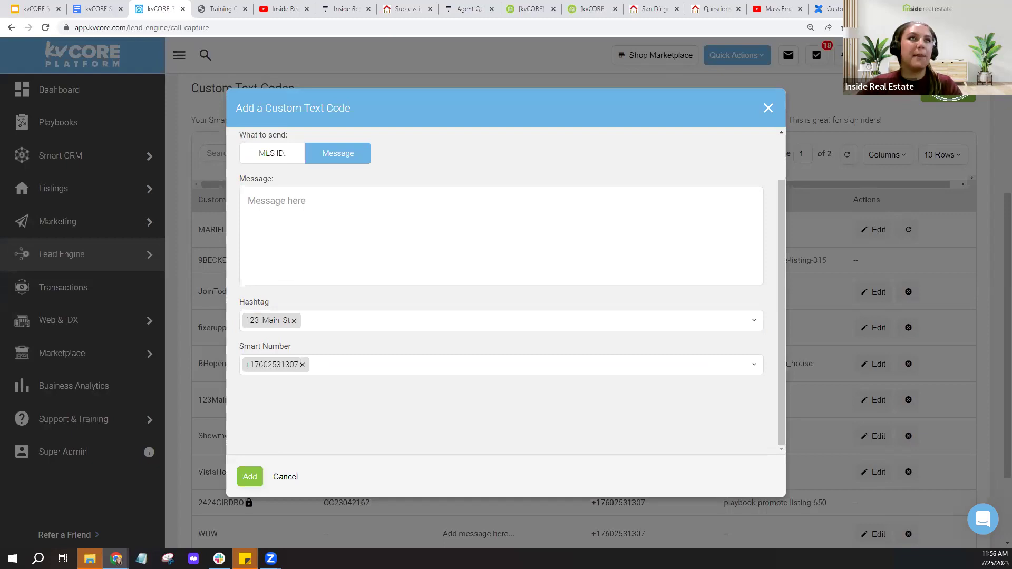
left_click(361, 369)
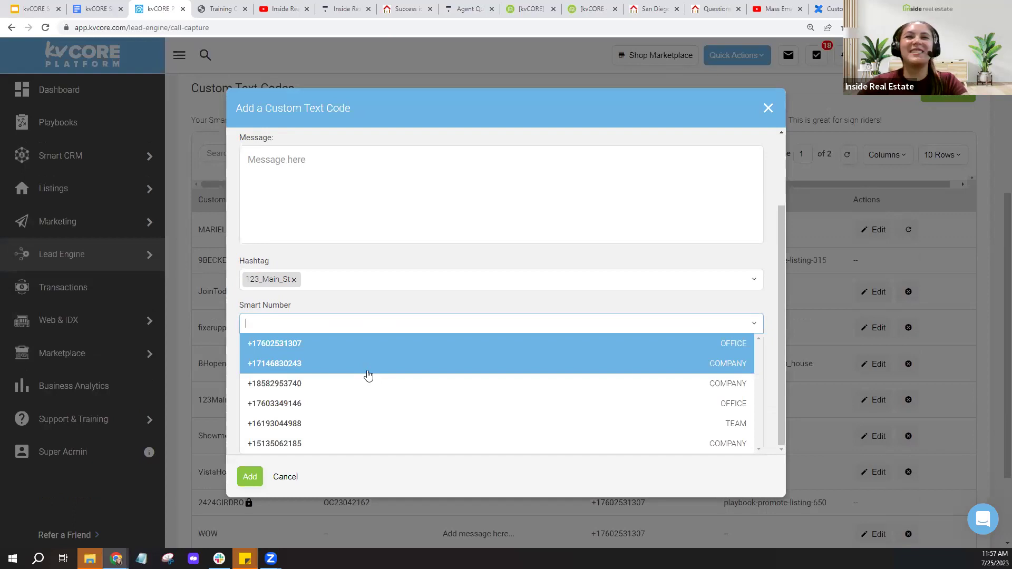
left_click(352, 349)
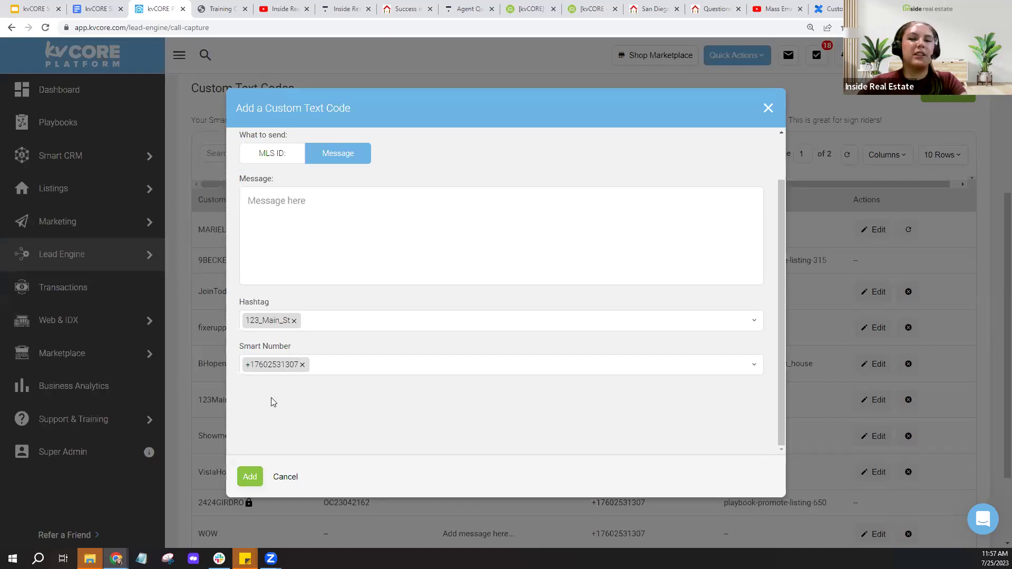
Step: Try to add the text code with an empty message, and set it to send an MLS ID listing instead
left_click(252, 478)
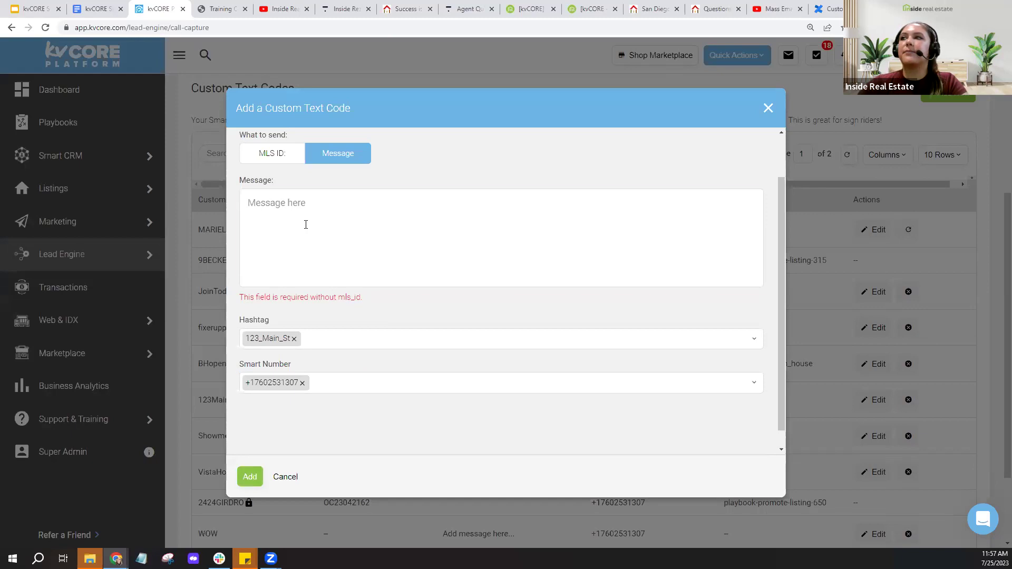
left_click(272, 153)
left_click(293, 250)
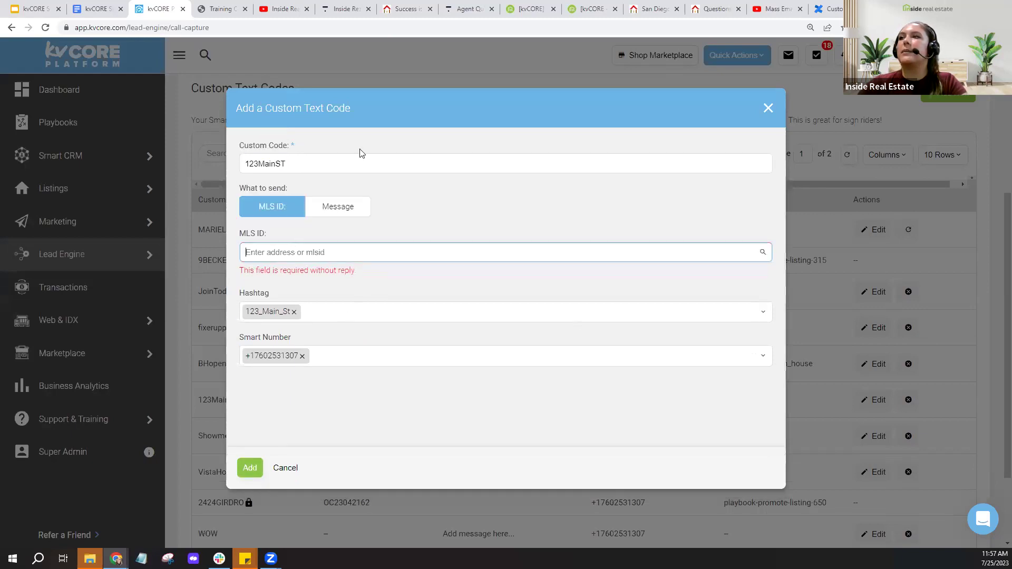
Step: Switch to the agent's website and open the "Find My Dream" property search link in a new tab
left_click(410, 8)
right_click(227, 95)
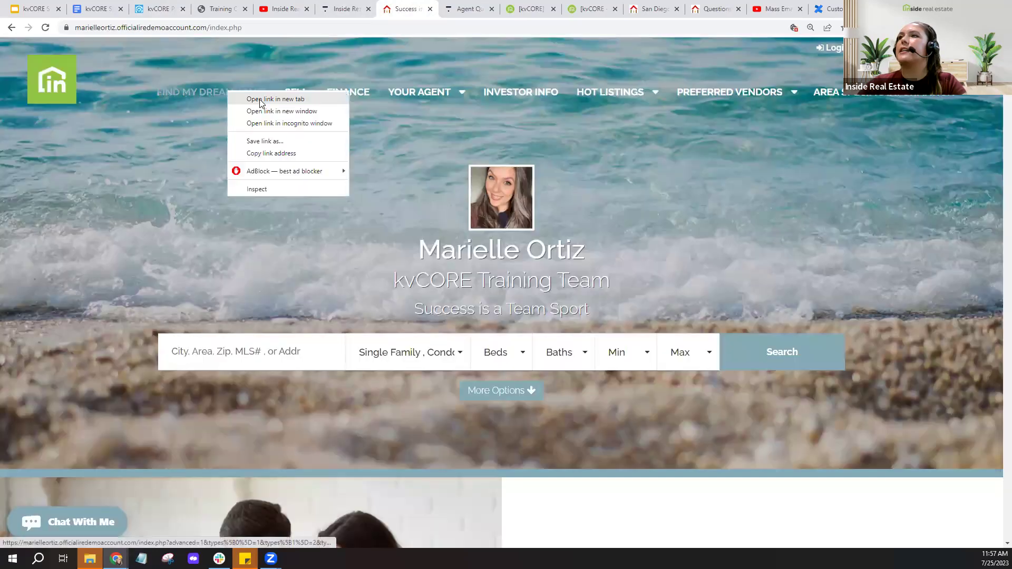
left_click(264, 100)
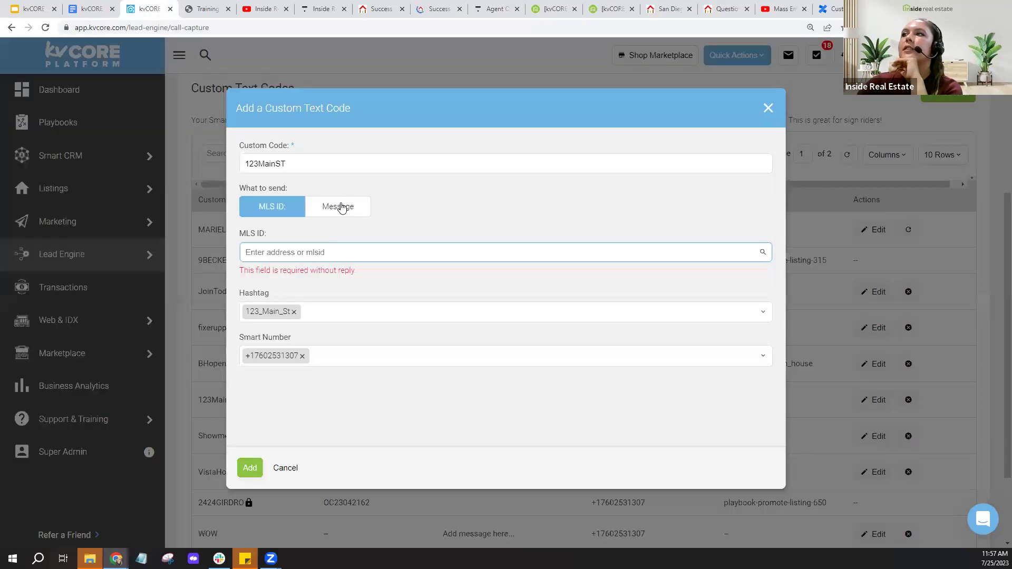
Step: Set the text code to send the message "Type message here..." and add it to the custom text codes
left_click(344, 205)
left_click(342, 273)
type("T")
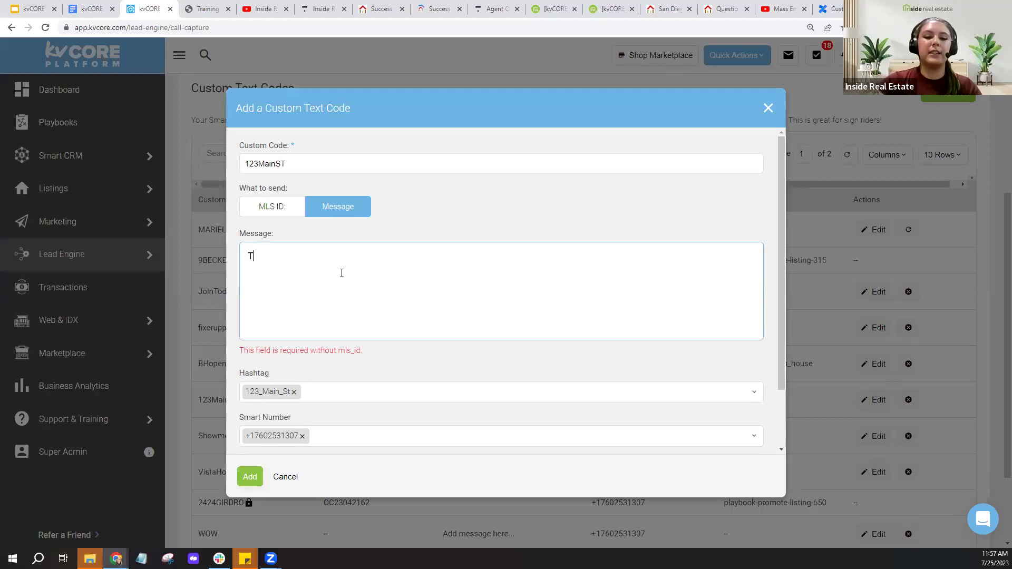
type("ype messa")
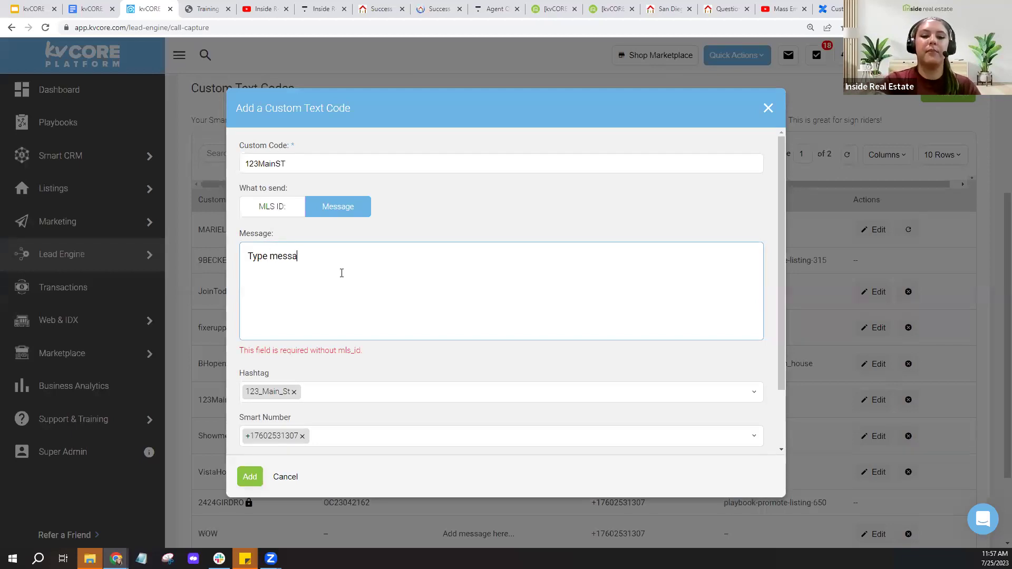
type("ge here...")
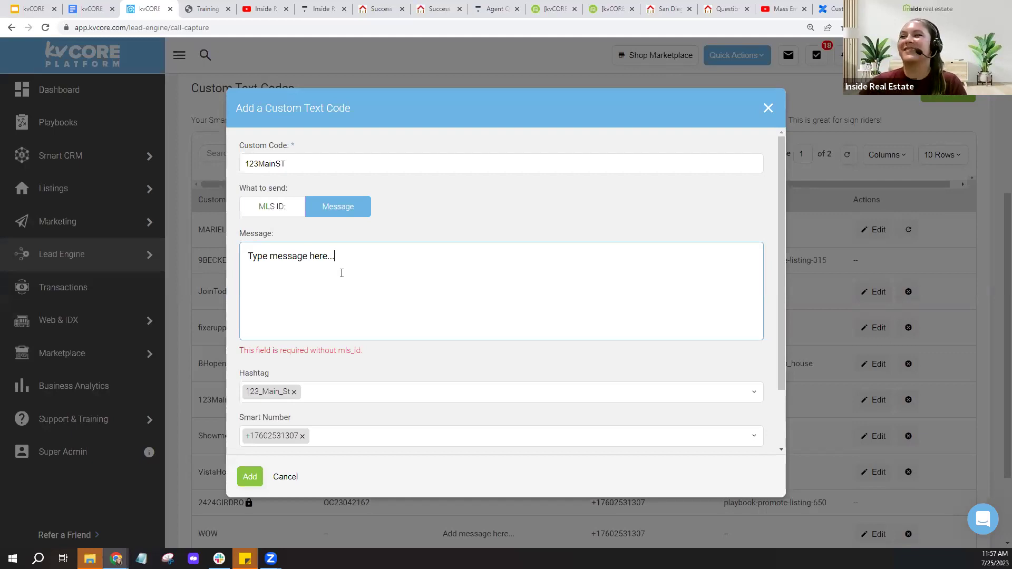
left_click(252, 483)
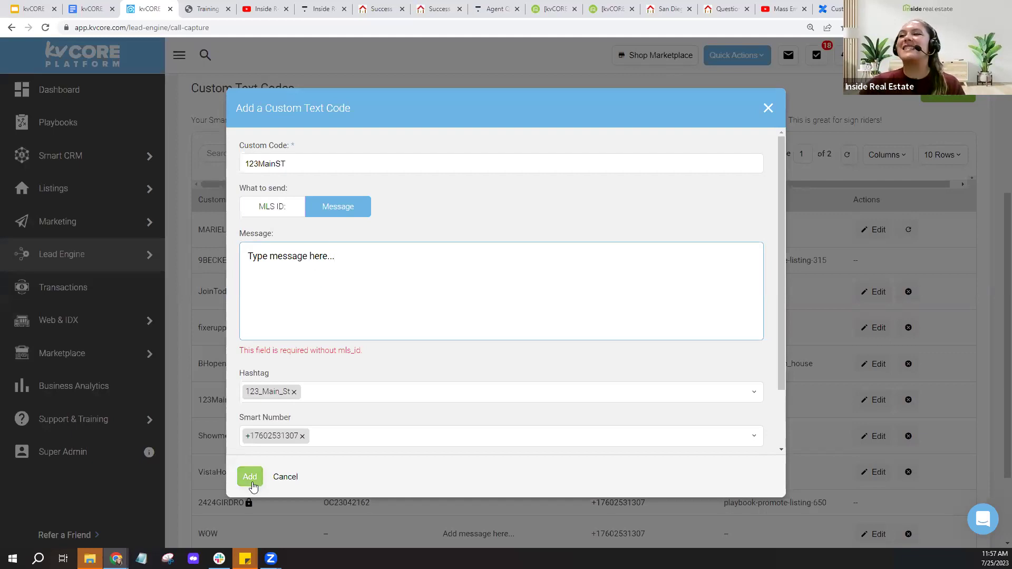
left_click(253, 486)
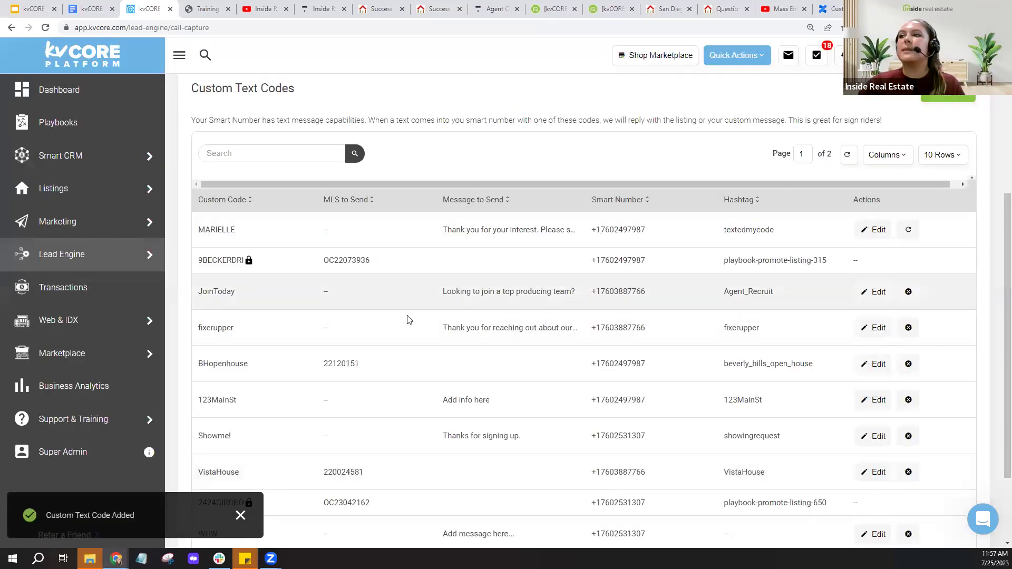
Step: Review the MLS to Send and Message to Send entries in the custom text codes table
scroll(409, 320, "down", 2)
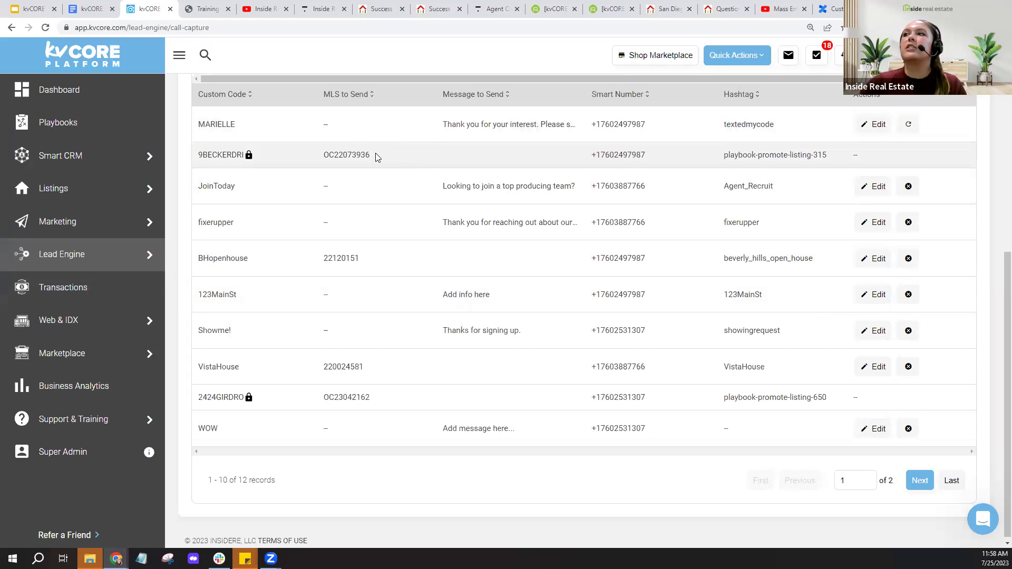
left_click(346, 105)
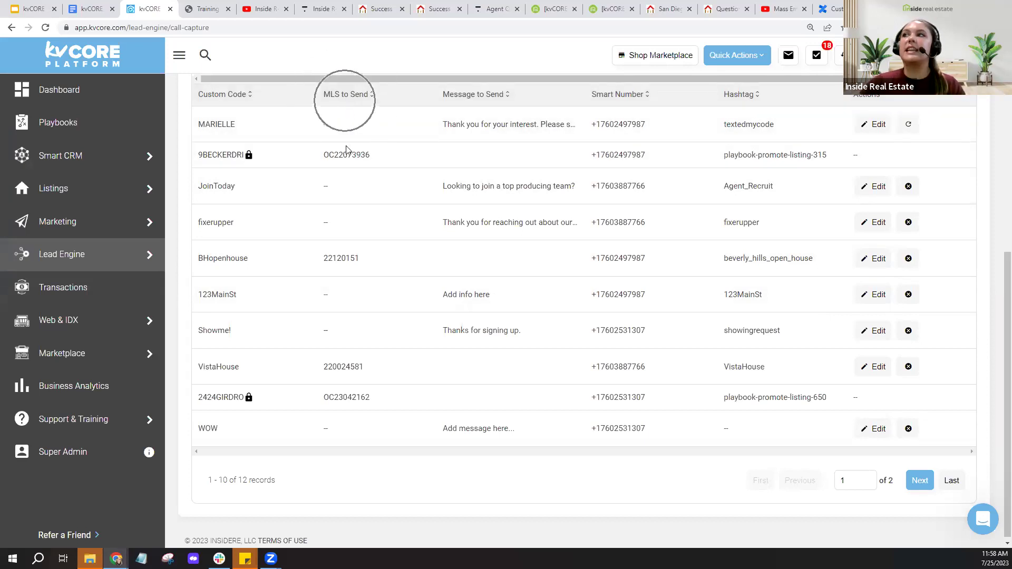
left_click_drag(323, 158, 388, 153)
left_click(388, 153)
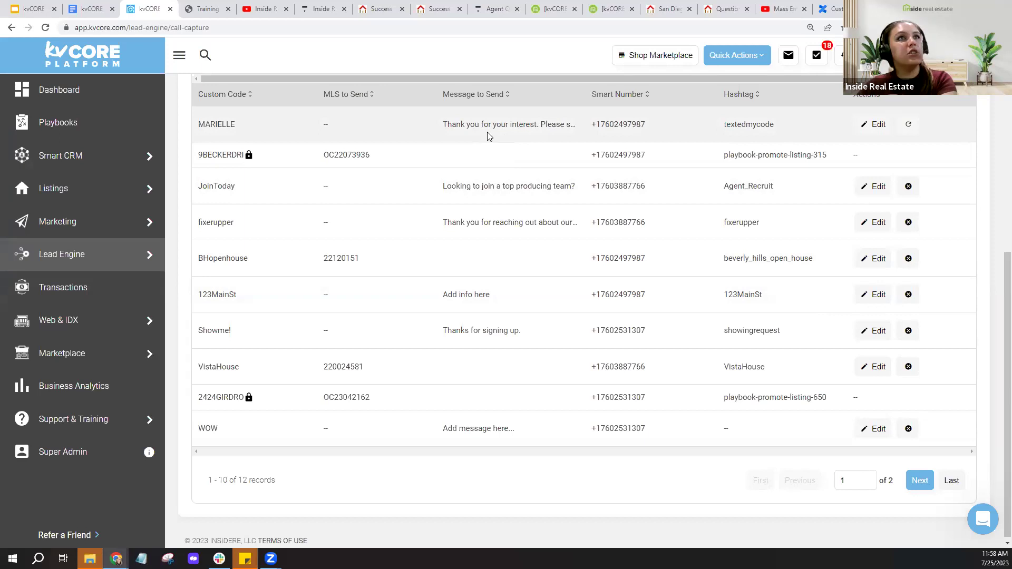
left_click_drag(442, 127, 575, 128)
left_click(574, 128)
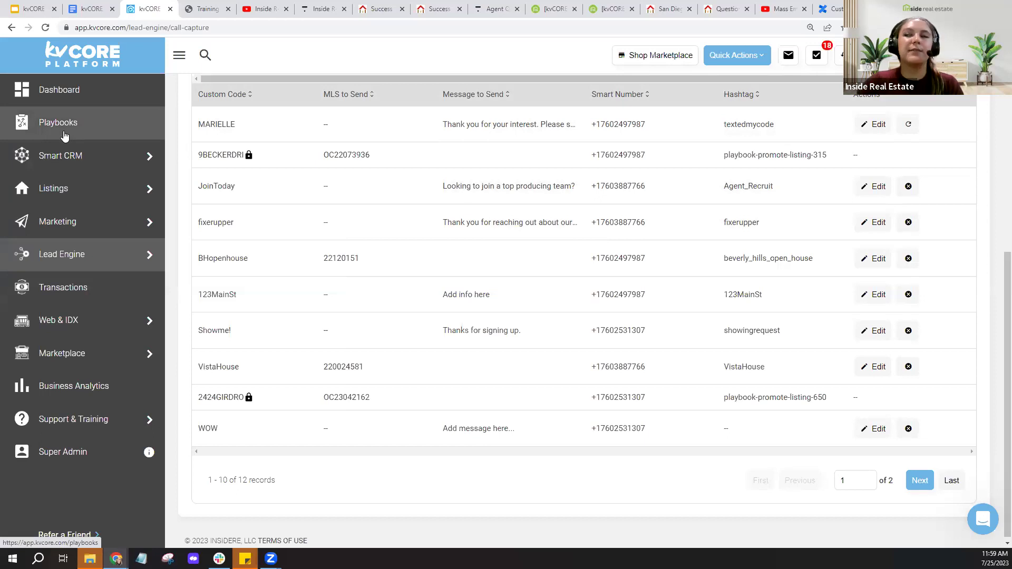
Step: Open Playbooks in a new tab and open the Promote a Listing playbook
right_click(64, 136)
left_click(84, 140)
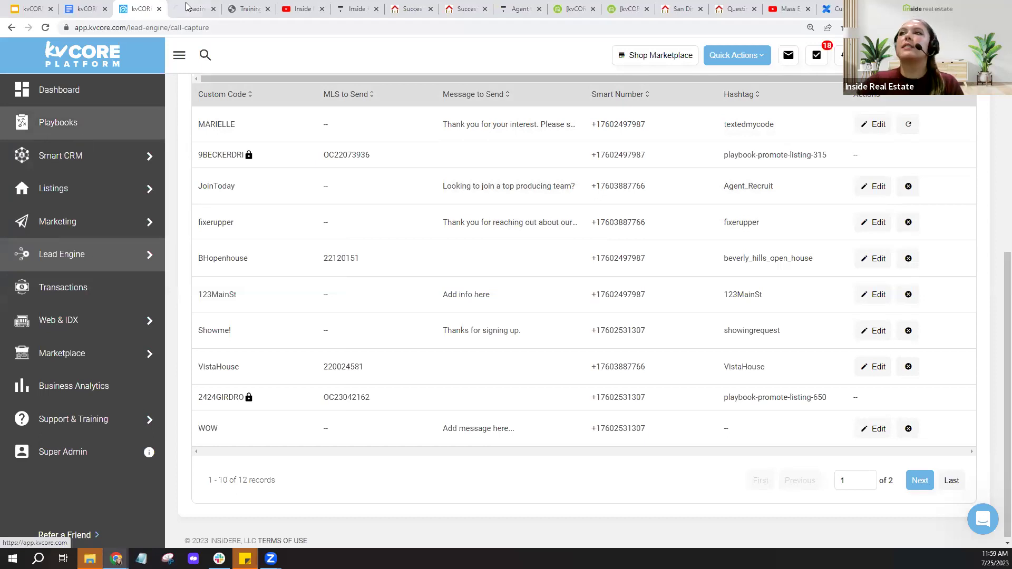
left_click(189, 7)
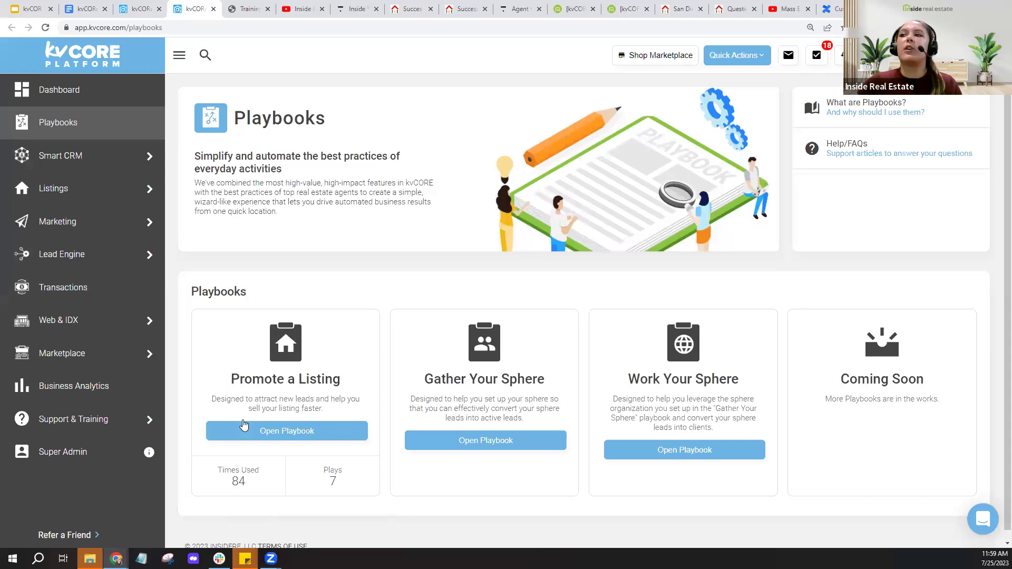
left_click(288, 435)
Step: Start promoting the first property under My Team Listings and open its "Utilize custom text code" play
left_click(194, 257)
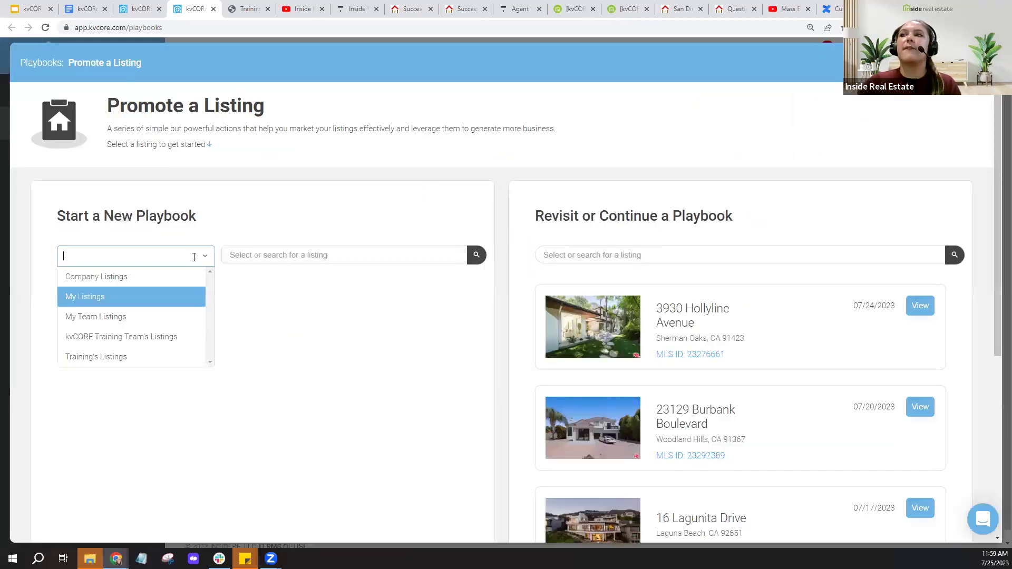
left_click(114, 318)
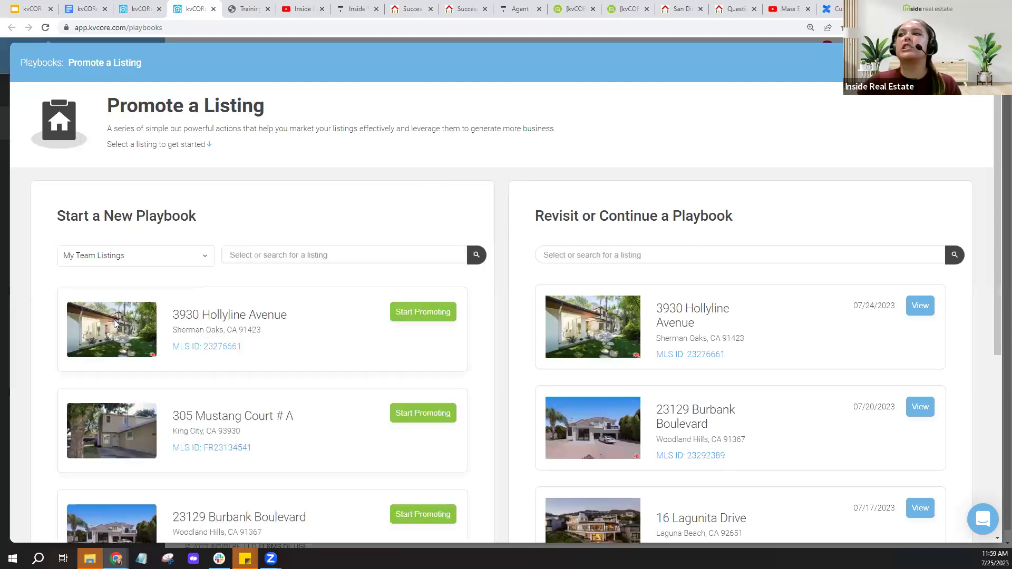
left_click(413, 318)
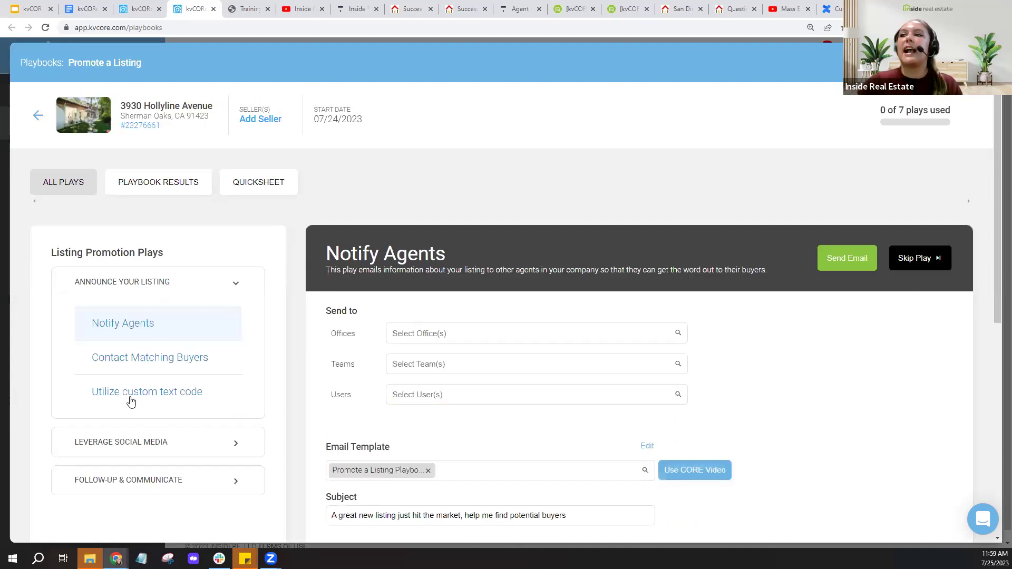
left_click(153, 396)
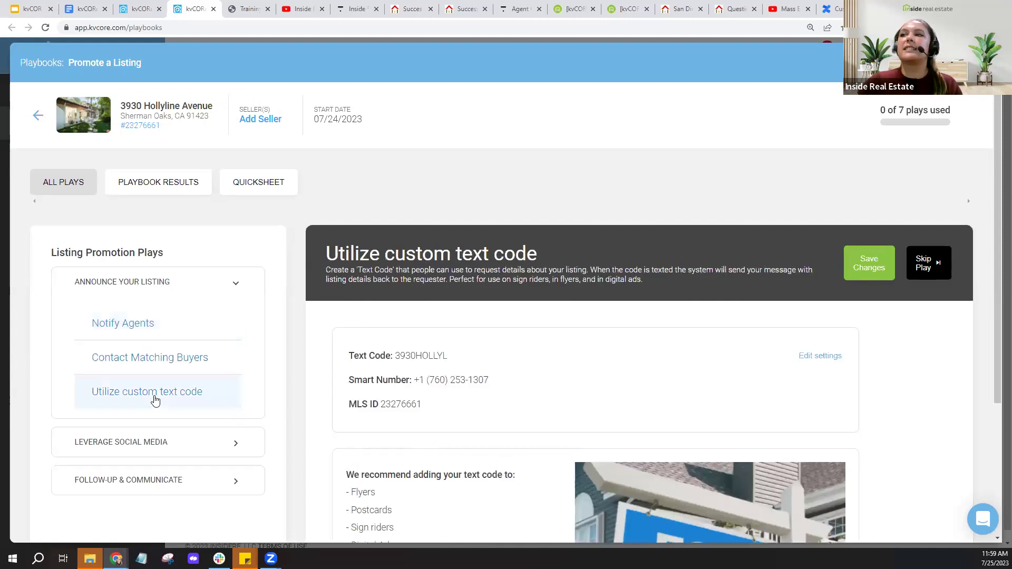
Step: Examine the play's text code and recommended places to use it, and close the playbook and its tab
left_click_drag(398, 356, 464, 357)
left_click(441, 354)
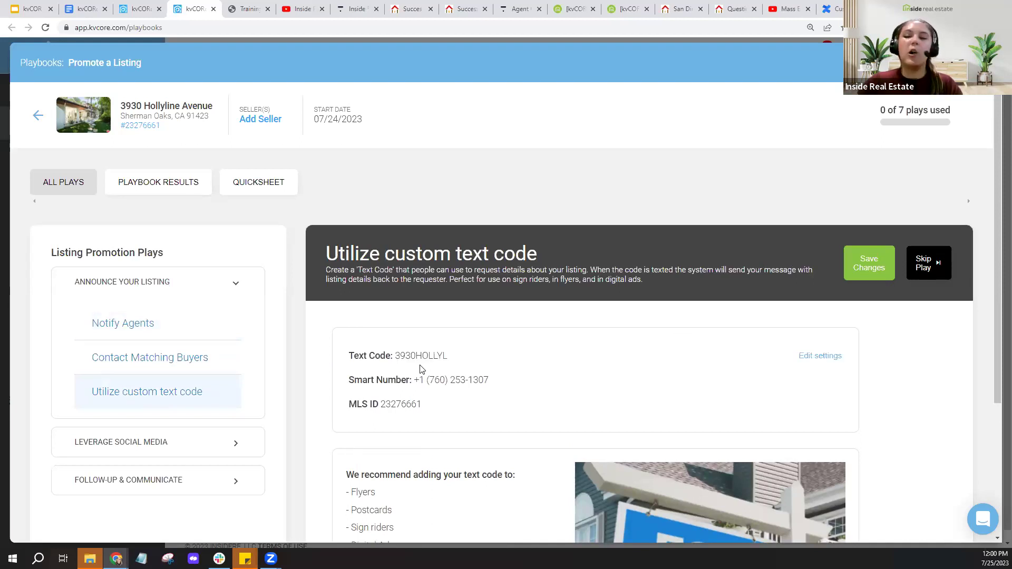
scroll(557, 368, "down", 2)
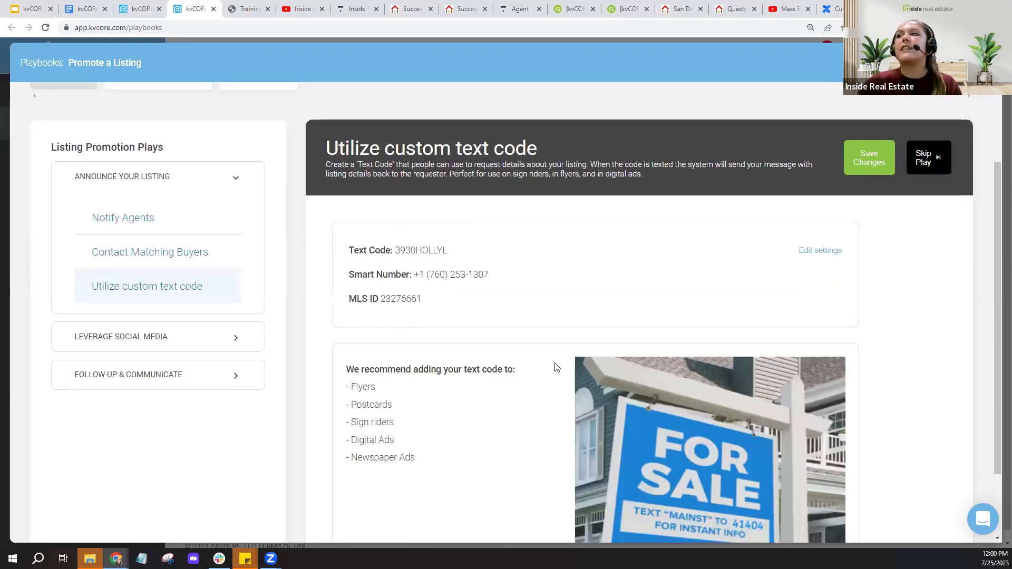
scroll(557, 368, "down", 2)
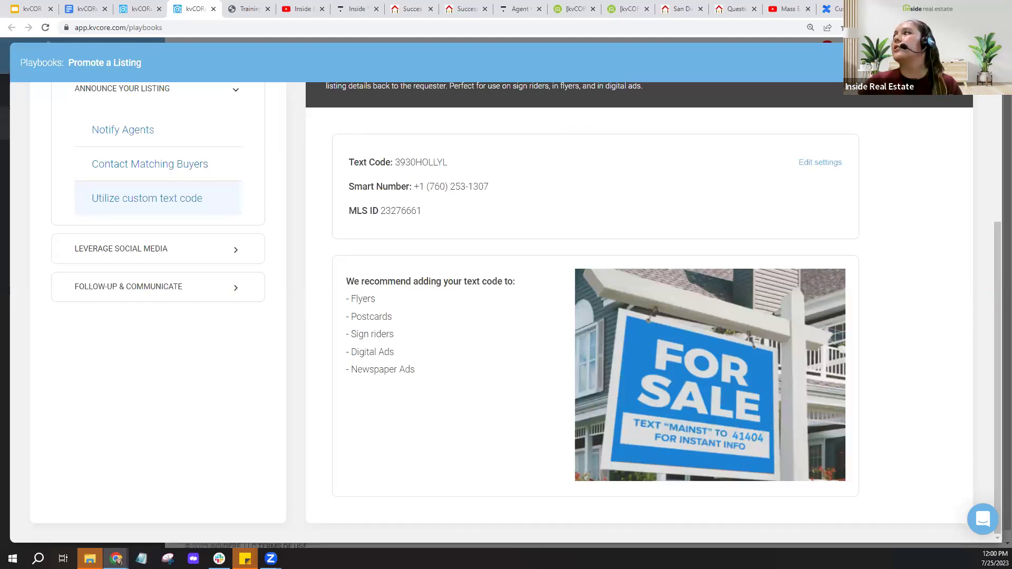
left_click(827, 63)
left_click(214, 9)
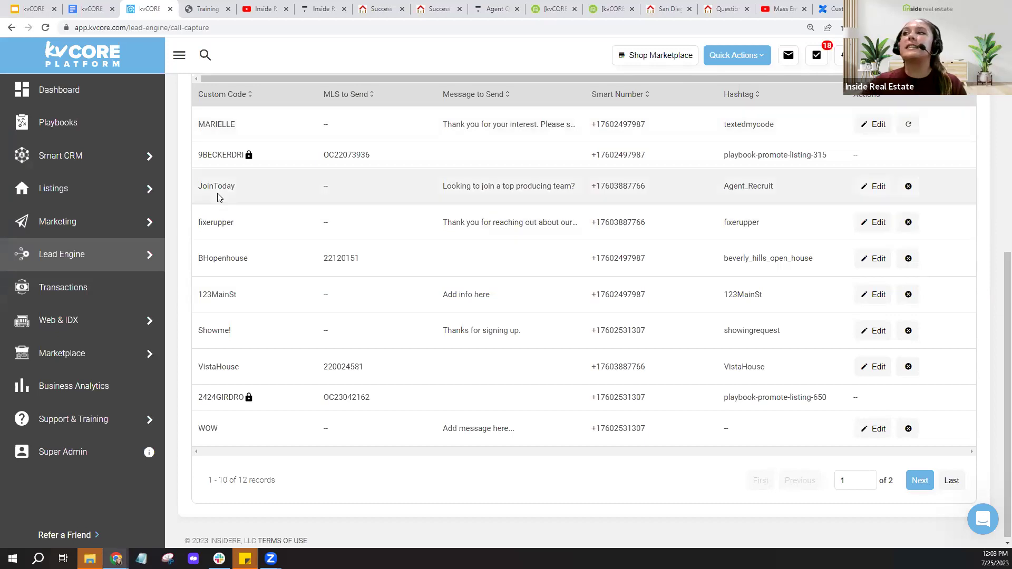
Step: Switch to the Text Code Strategies Guide document and review the section on combining text codes with other kvCORE tools
key("ctrl")
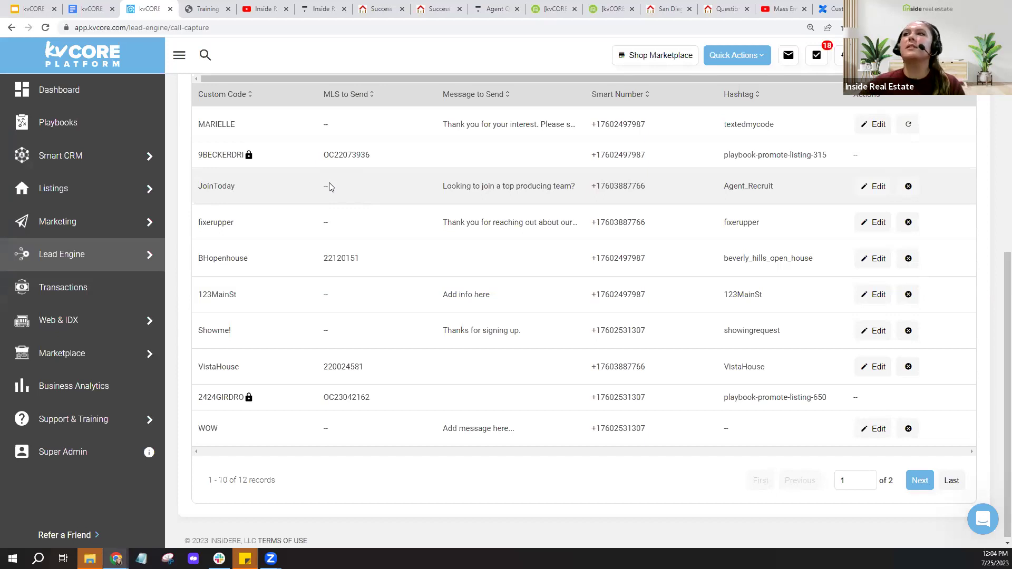
left_click(100, 11)
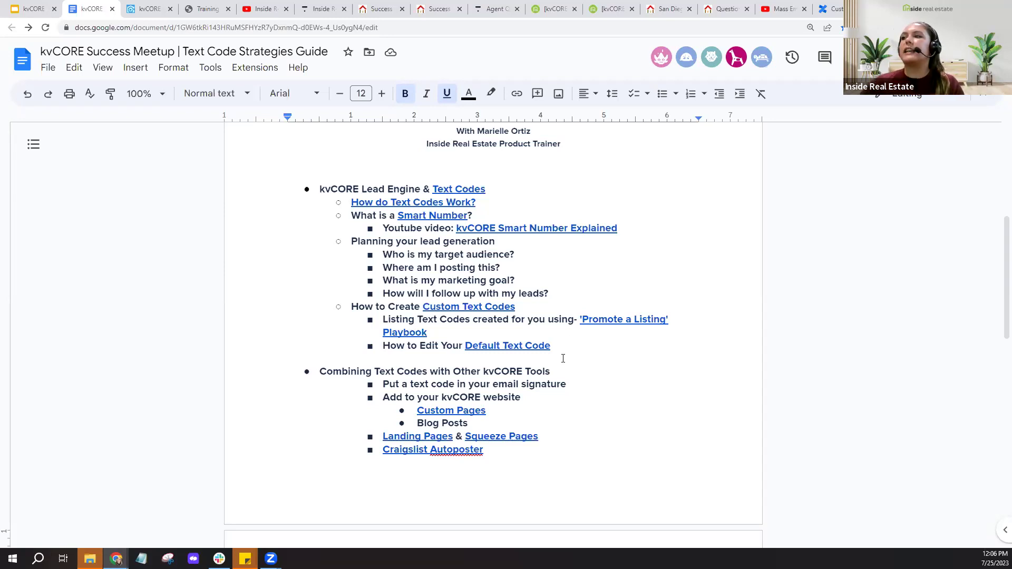
scroll(563, 358, "down", 1)
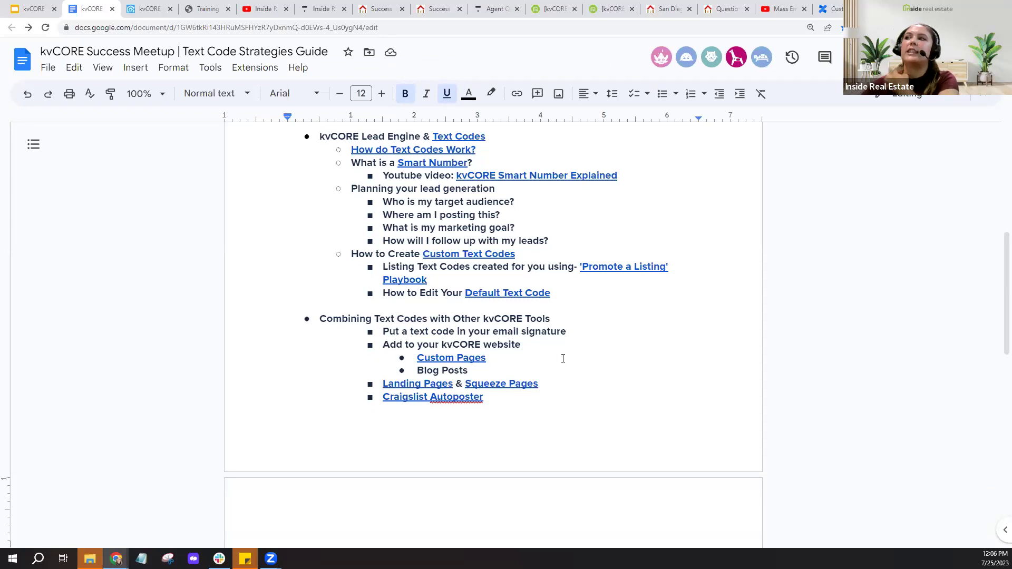
scroll(563, 359, "down", 1)
scroll(563, 358, "down", 2)
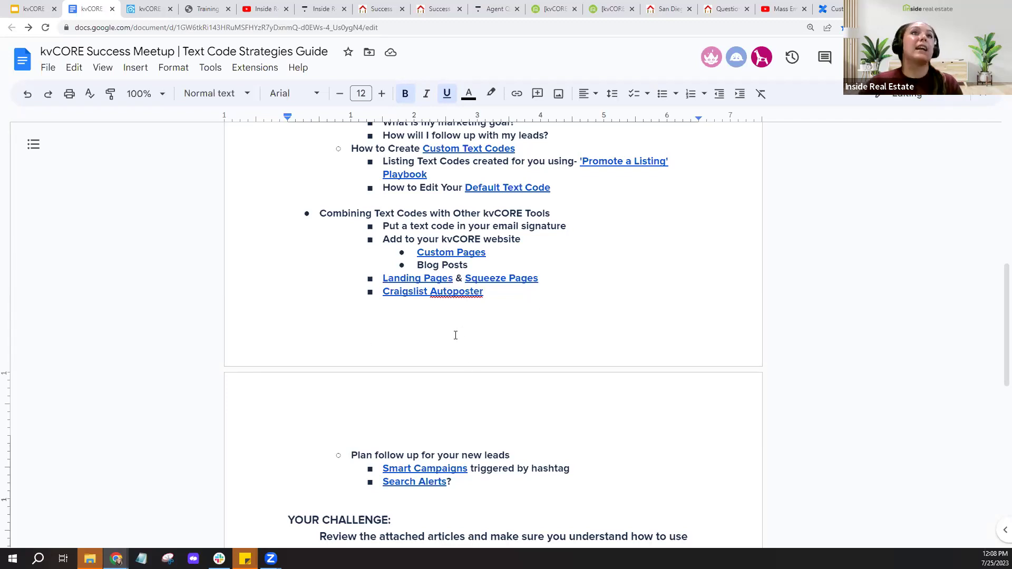
Step: Return to kvCORE and open the overview of all Lead Engine tools
left_click(142, 9)
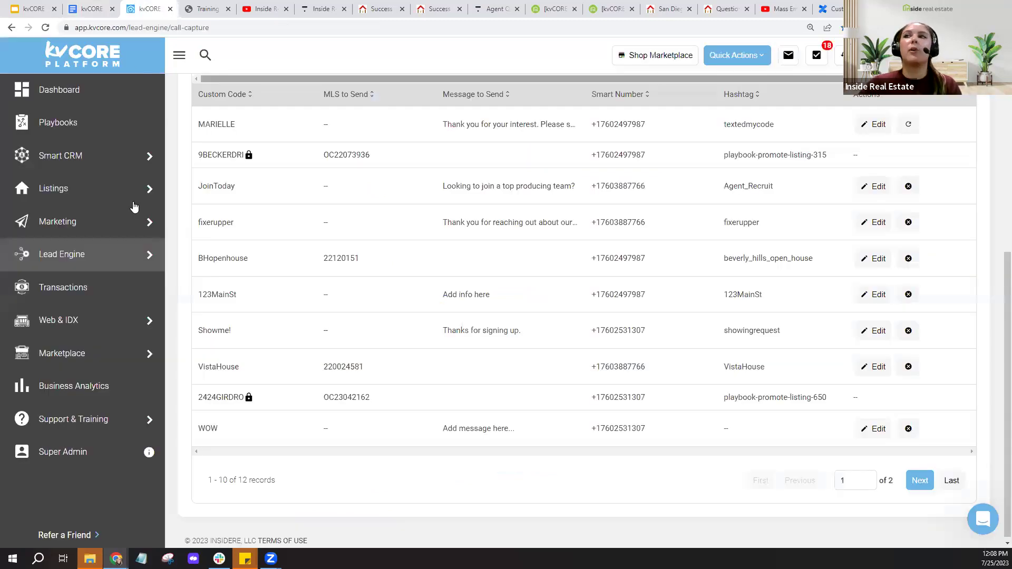
left_click(100, 263)
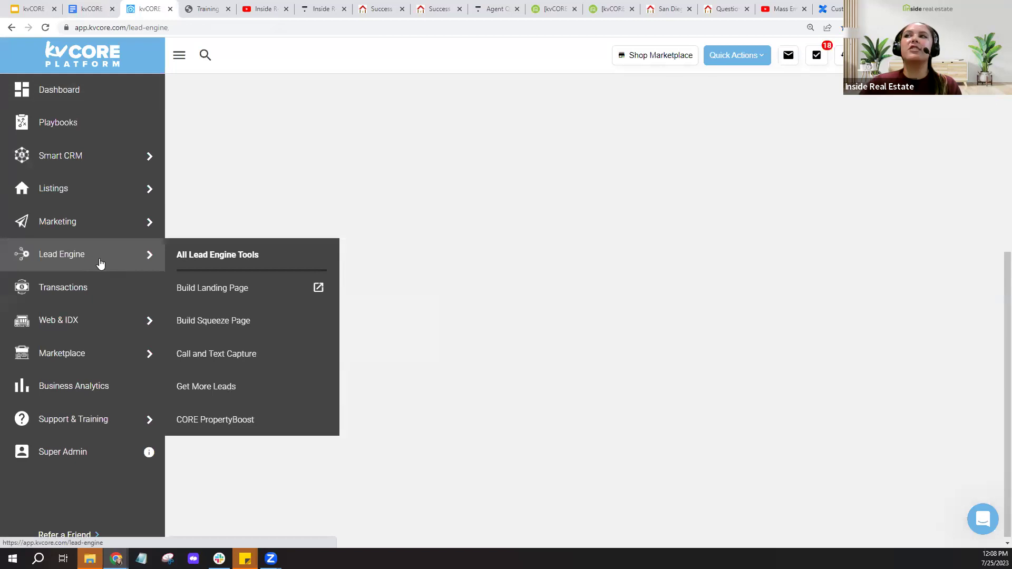
scroll(390, 221, "up", 1)
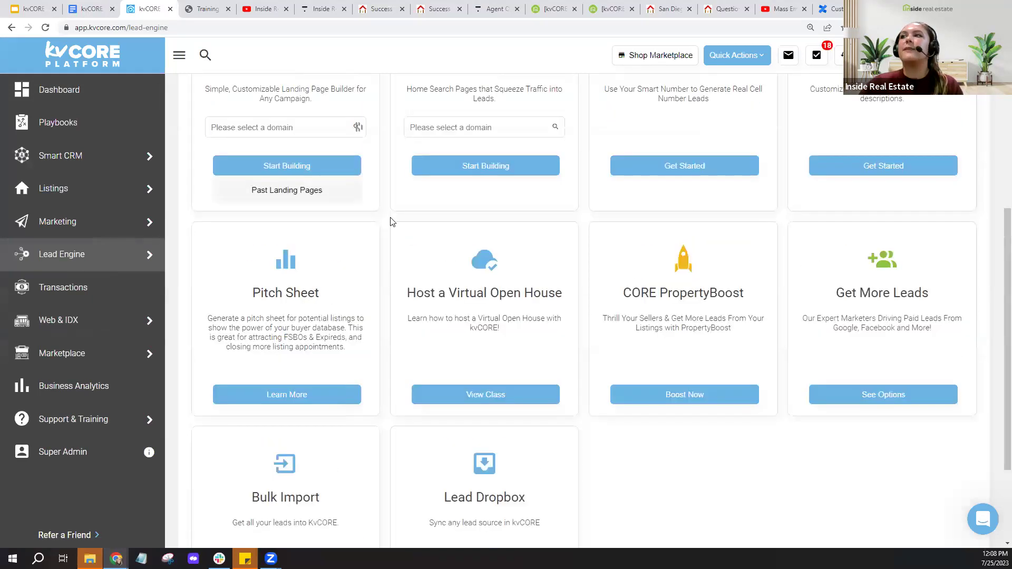
scroll(391, 221, "up", 3)
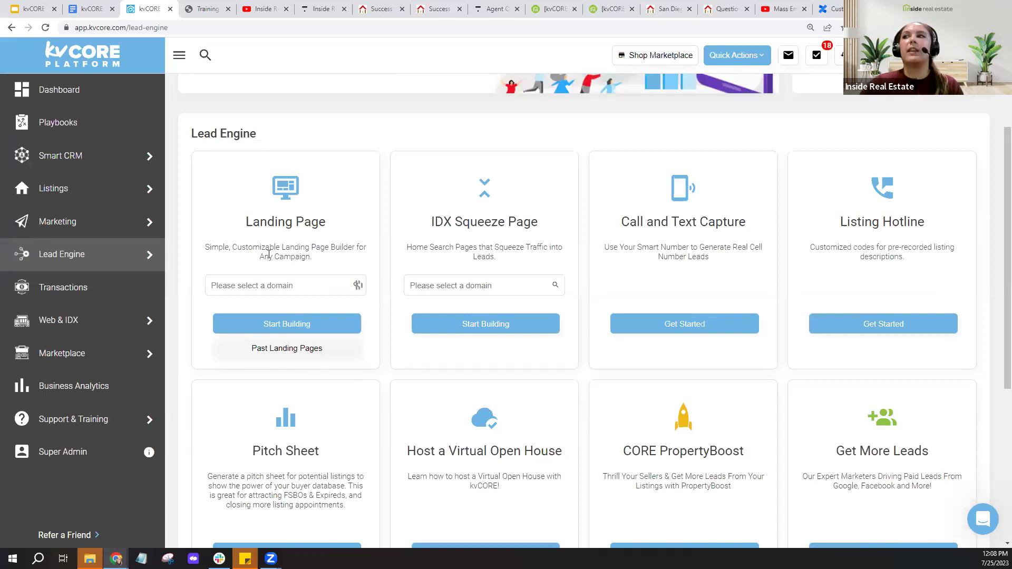
Step: Choose the agent's website domain for the Landing Page tool and start building the page
left_click(290, 285)
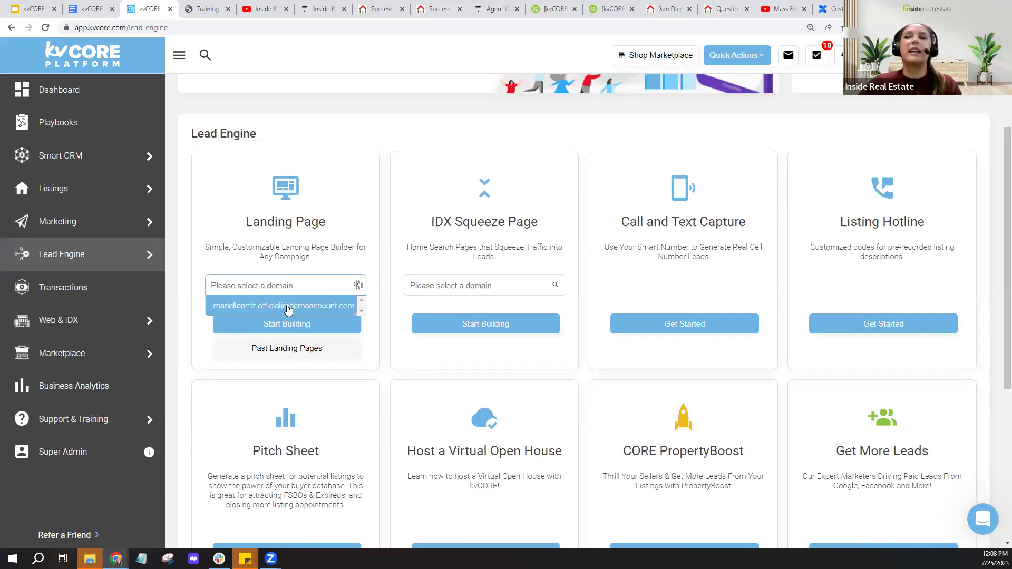
left_click(289, 286)
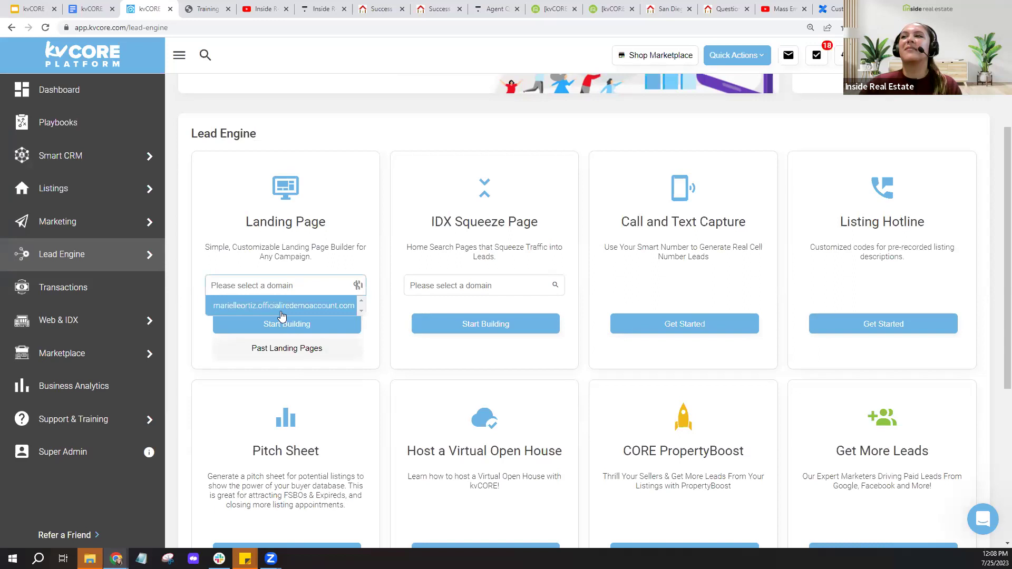
left_click(279, 304)
left_click(284, 330)
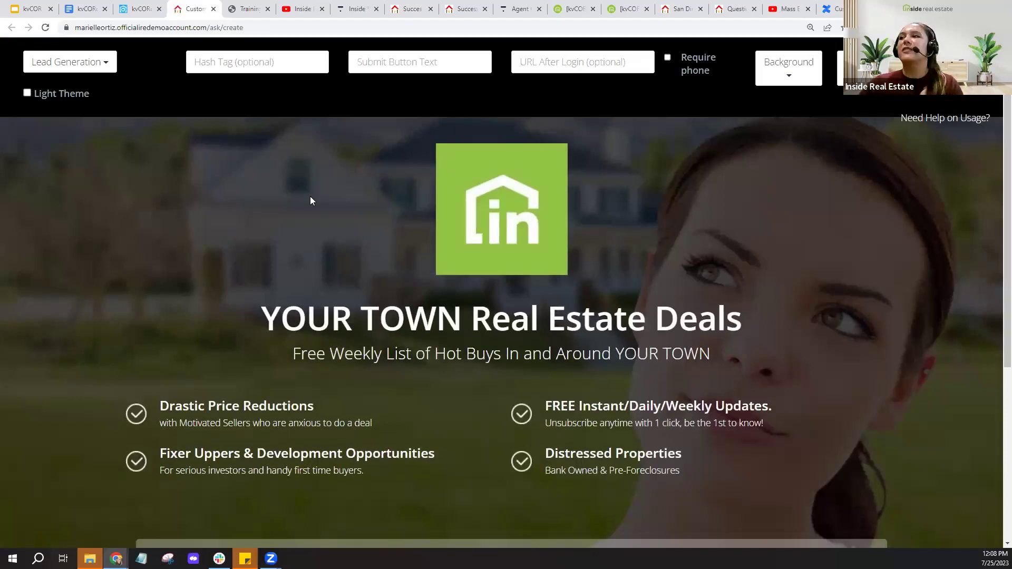
Step: Look over the default landing page template, its available page types and the builder's settings
scroll(333, 336, "down", 3)
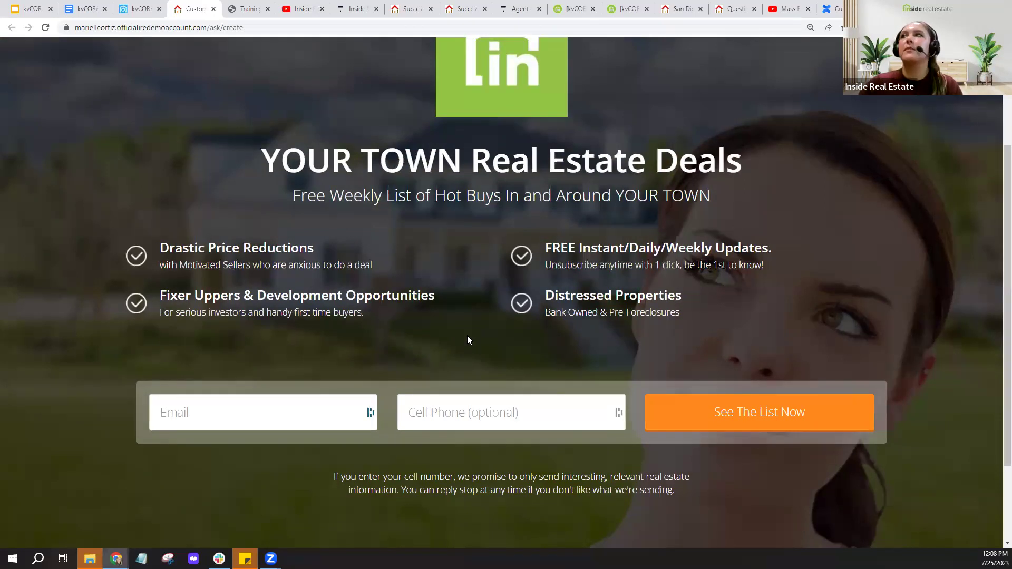
scroll(468, 340, "up", 3)
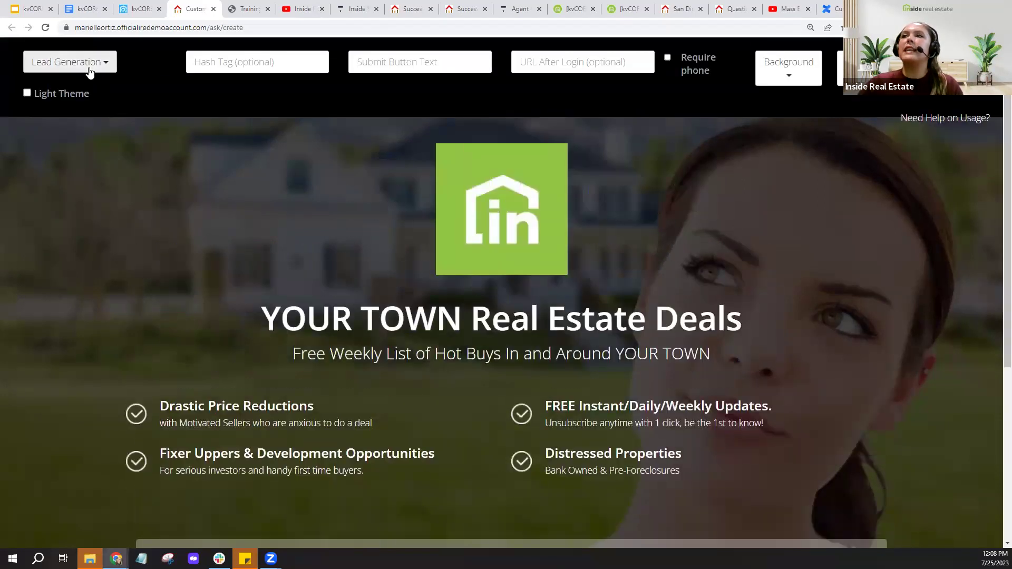
left_click(89, 73)
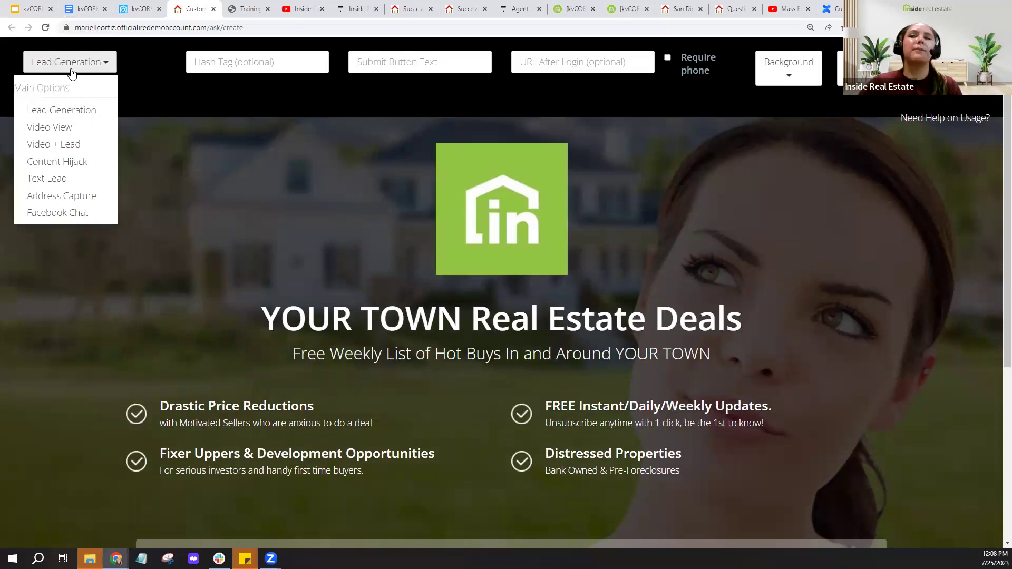
left_click(173, 132)
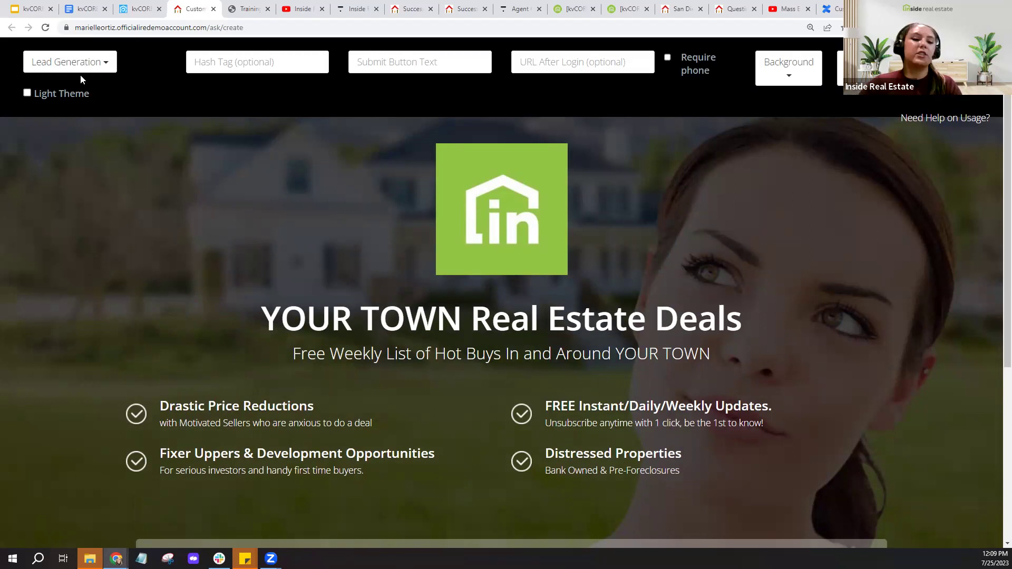
left_click(649, 102)
left_click(824, 96)
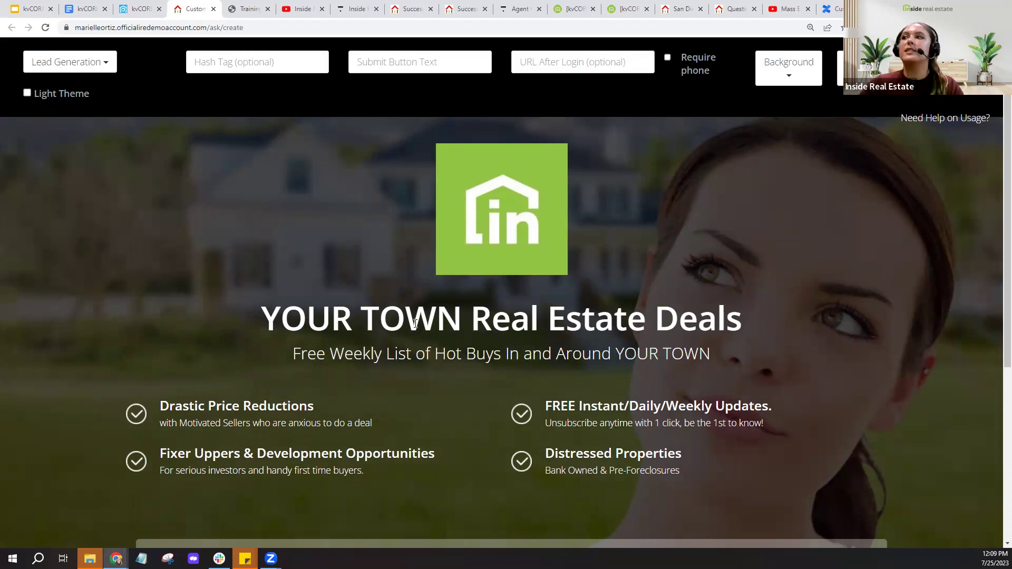
Step: Delete the "Fixer Uppers & Development Opportunities" bullet from the landing page
left_click(280, 322)
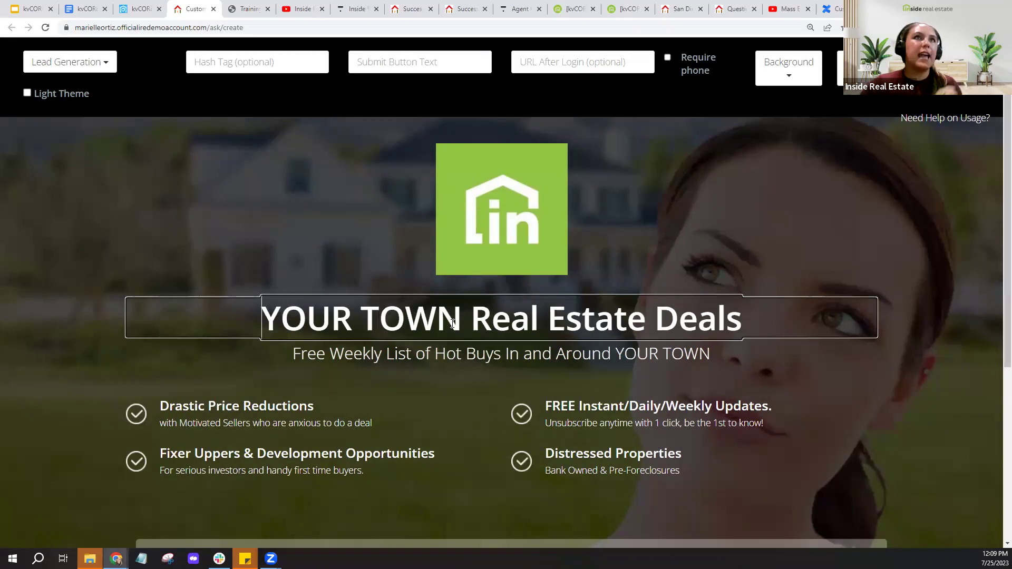
left_click(292, 462)
key("Delete")
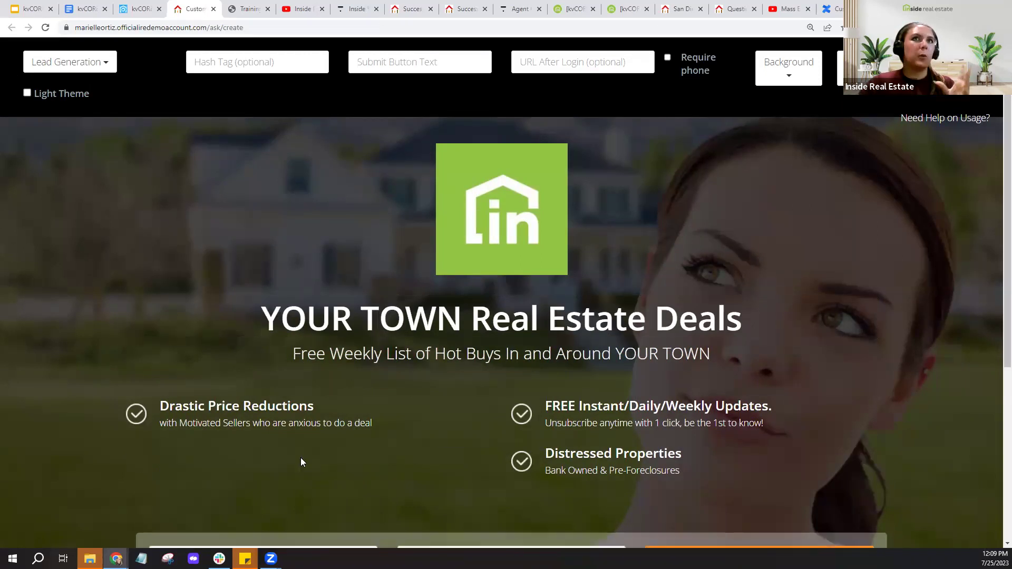
Step: Change the landing page type to Text Lead and check the text code field and call-to-action
left_click(66, 74)
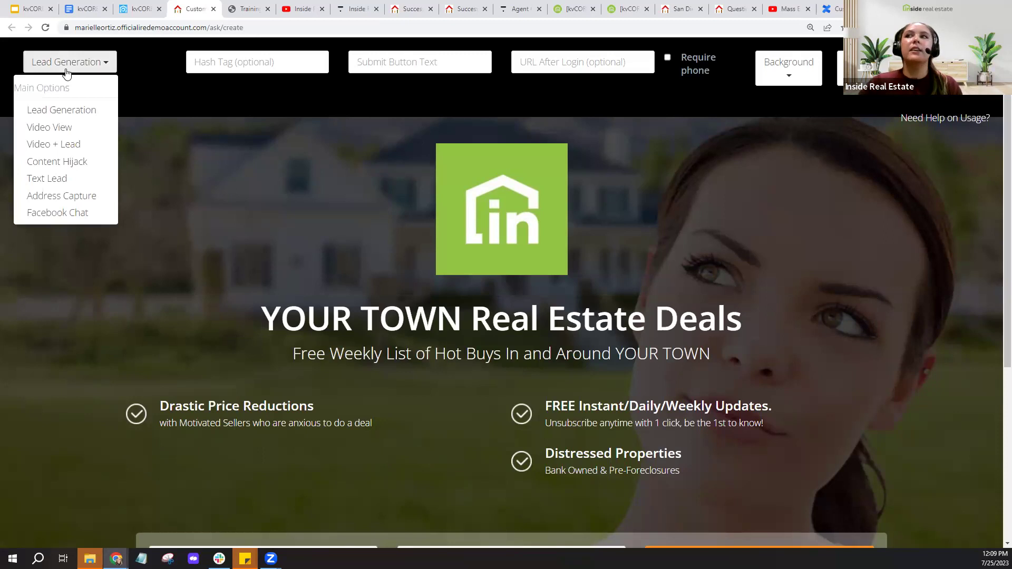
left_click(47, 182)
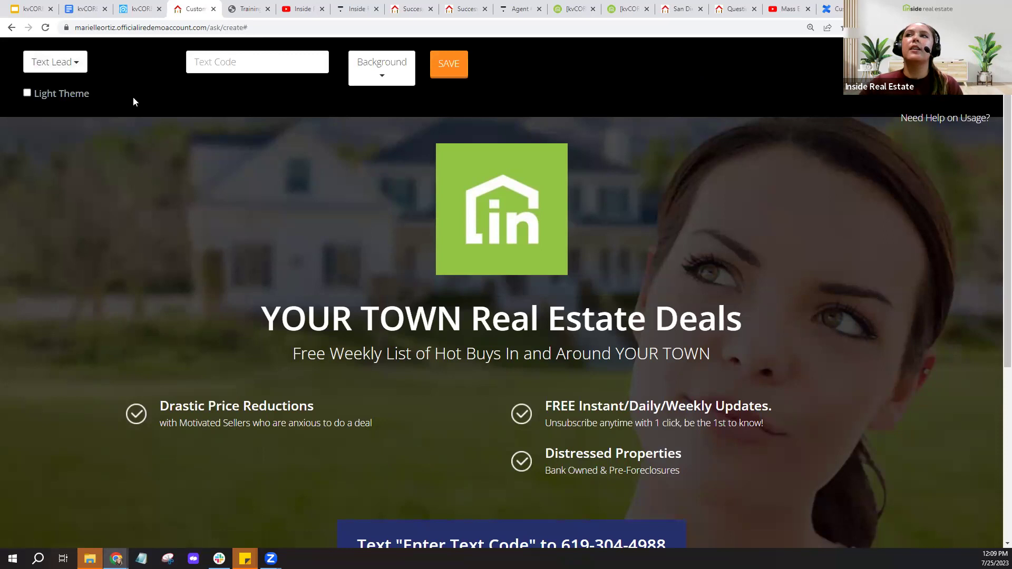
left_click(197, 62)
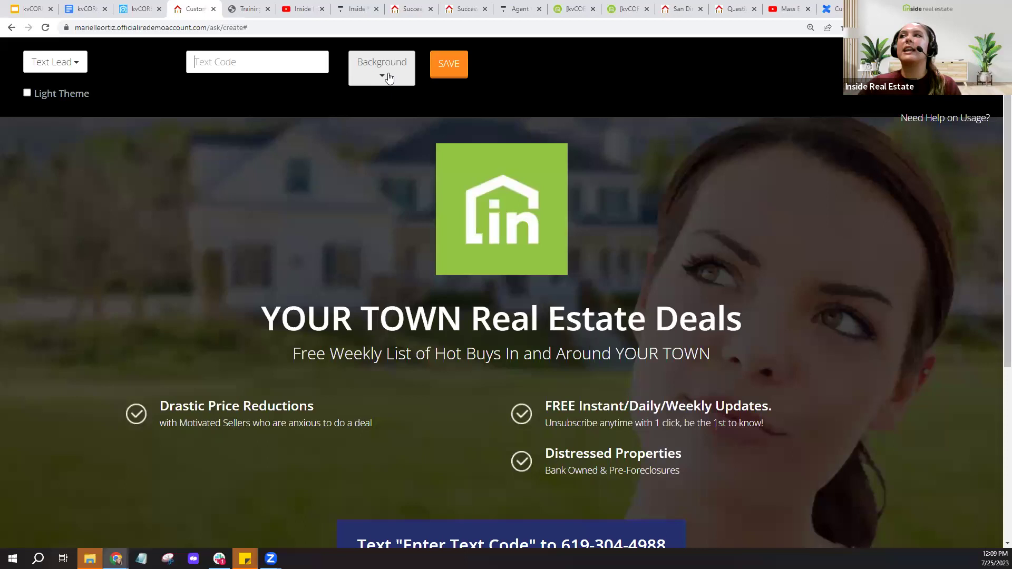
scroll(340, 261, "down", 1)
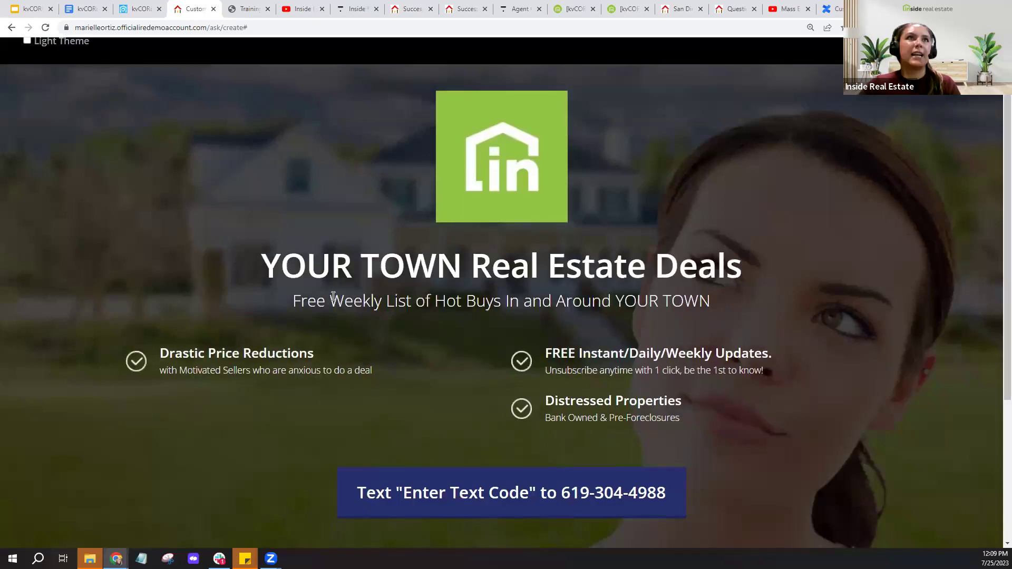
scroll(333, 297, "up", 1)
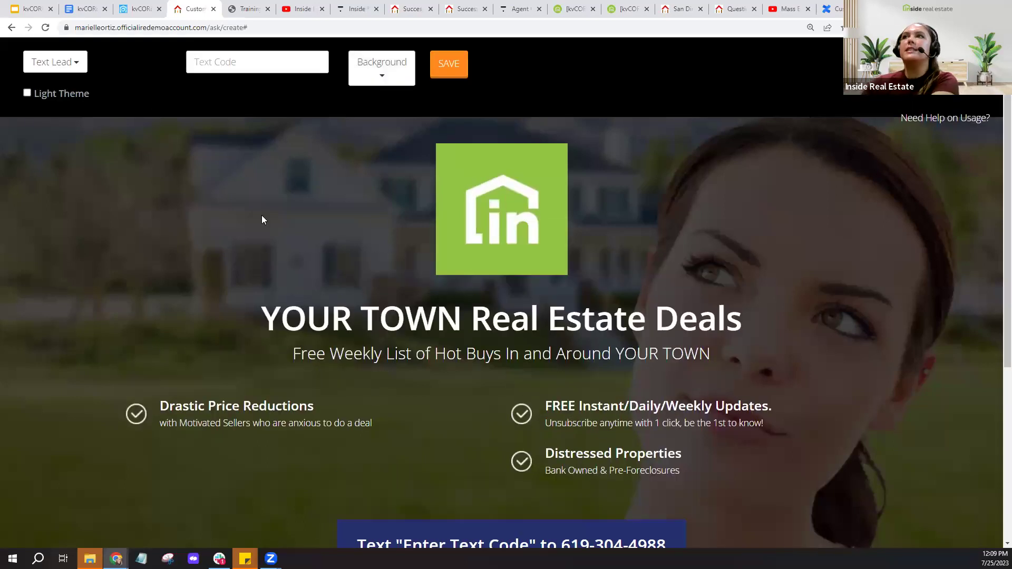
Step: Switch to kvCORE, open Call and Text Capture, and copy the 123MainSt code from the Custom Text Codes list
left_click(141, 10)
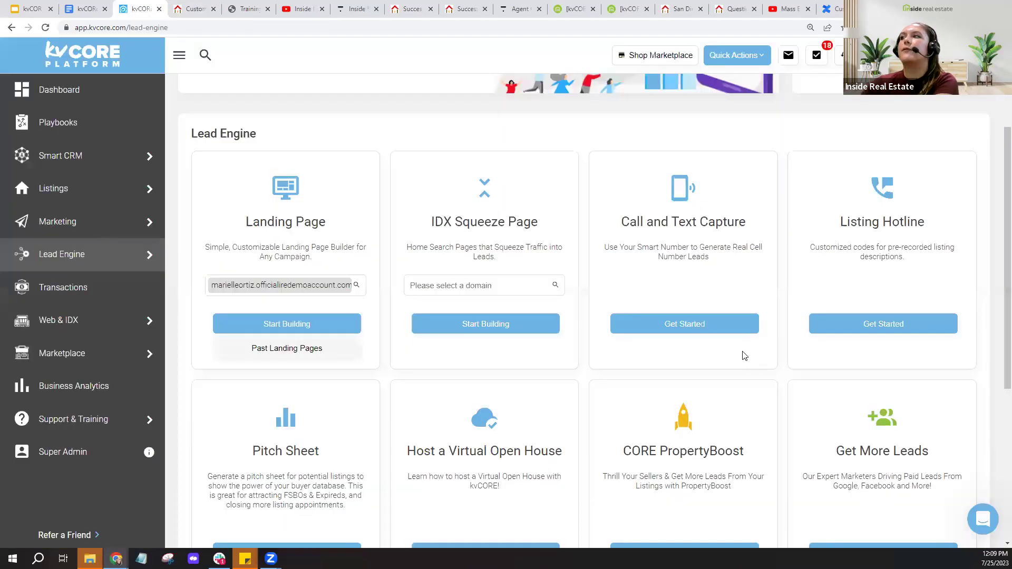
left_click(706, 325)
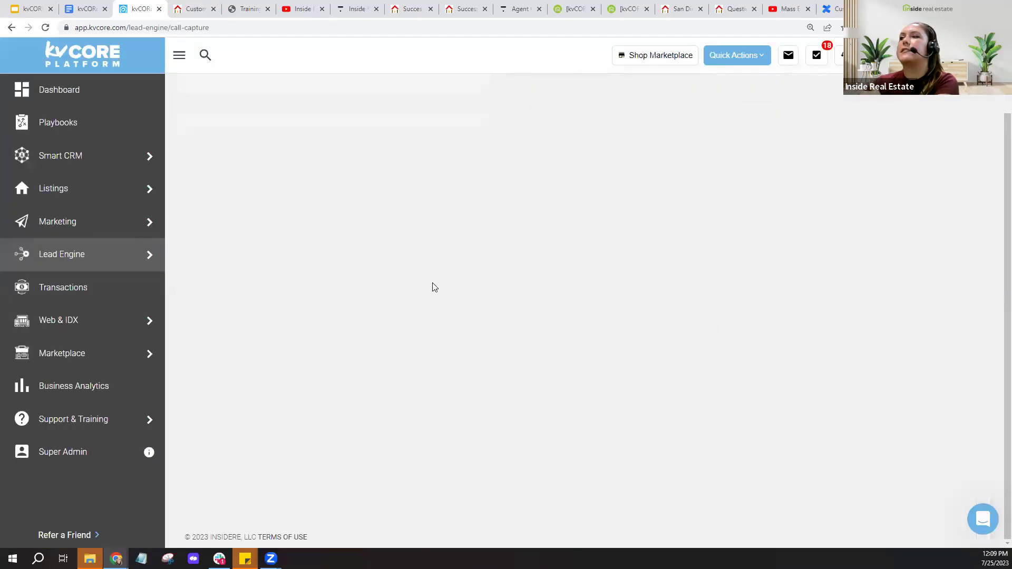
scroll(433, 286, "down", 1)
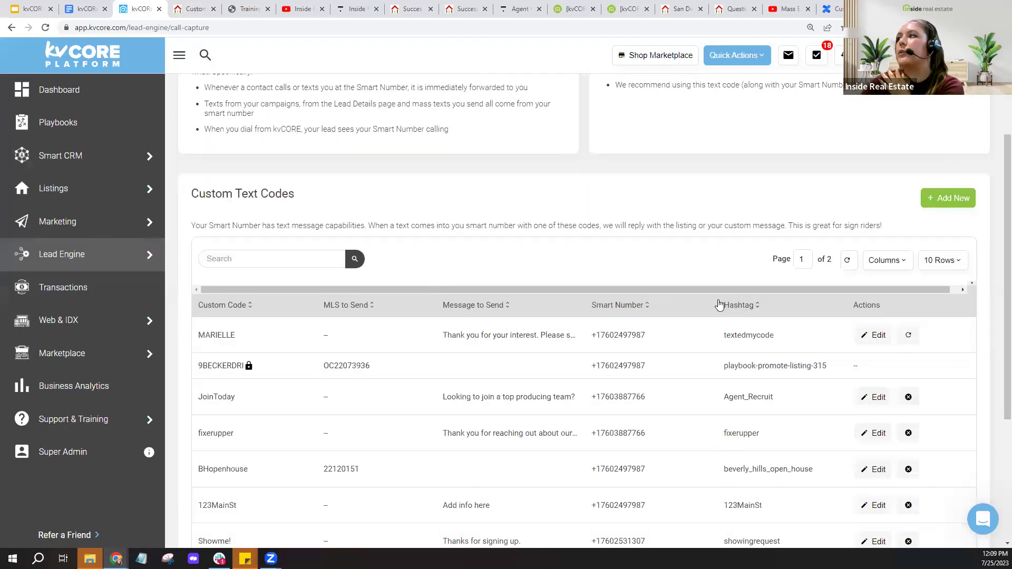
scroll(719, 301, "down", 2)
scroll(720, 305, "down", 2)
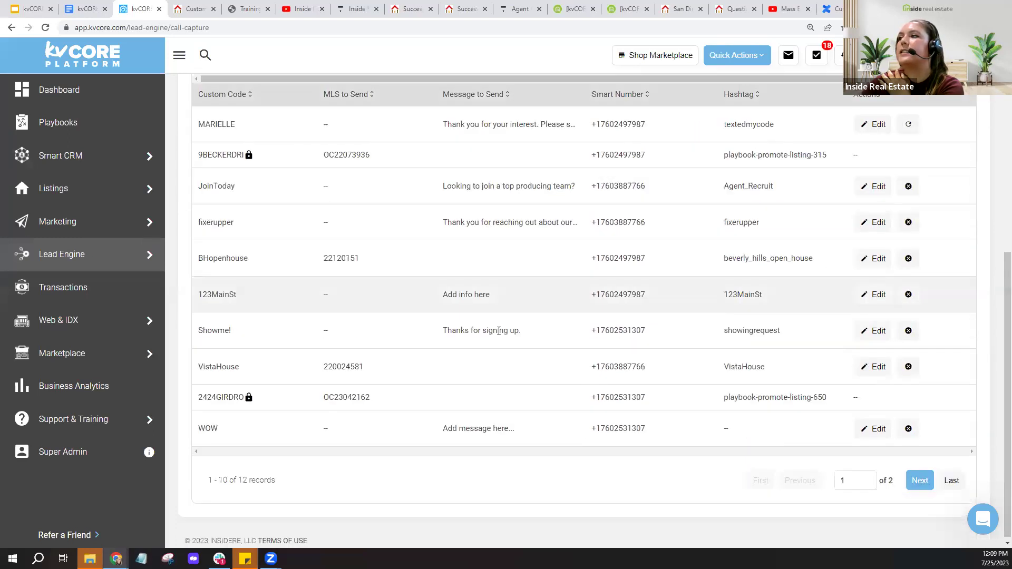
double_click(213, 296)
right_click(215, 296)
left_click(235, 307)
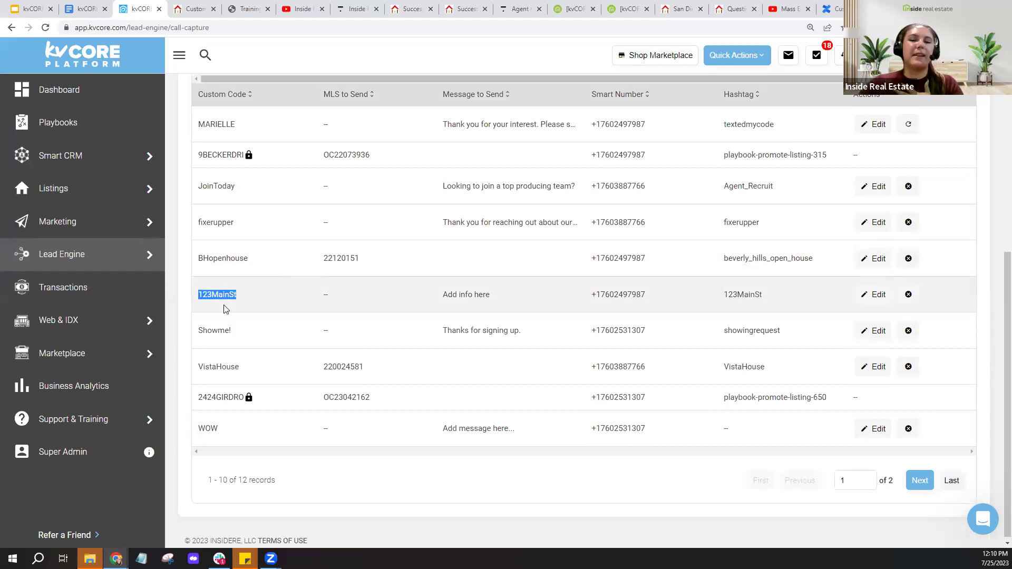
Step: Return to the landing page builder, paste 123MainSt as the text code, and check the call-to-action preview
left_click(200, 14)
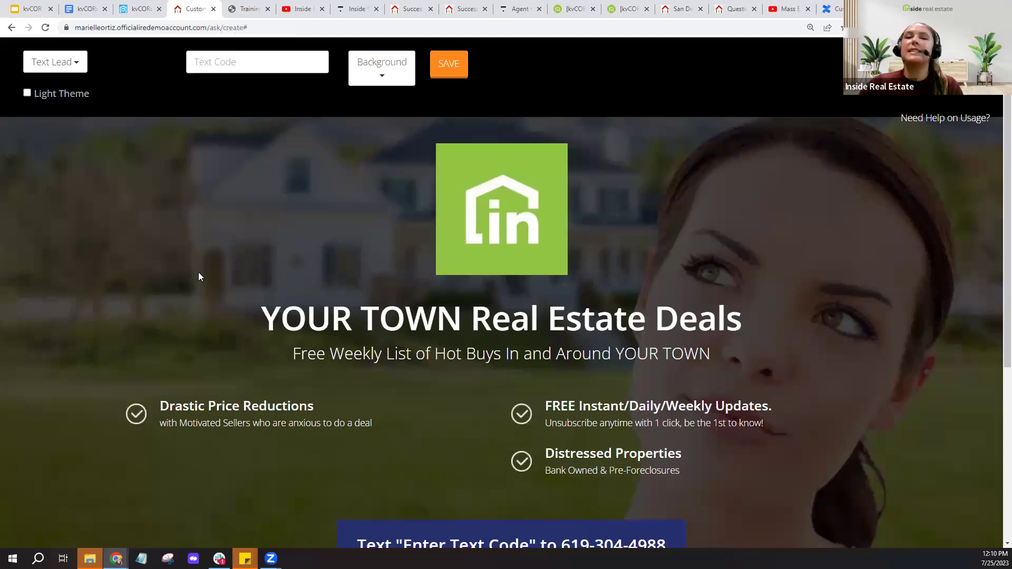
right_click(207, 62)
left_click(255, 143)
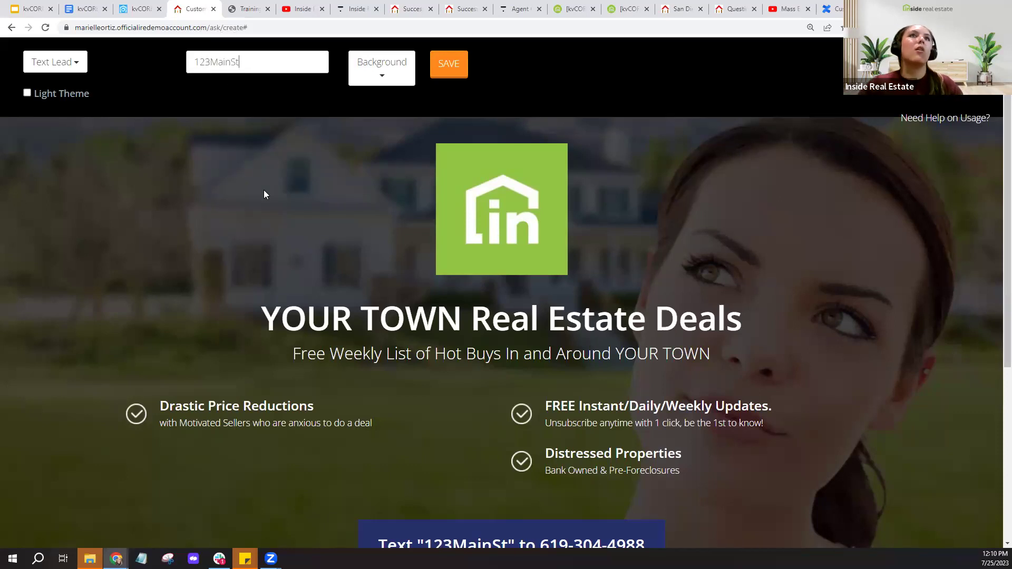
scroll(265, 195, "down", 2)
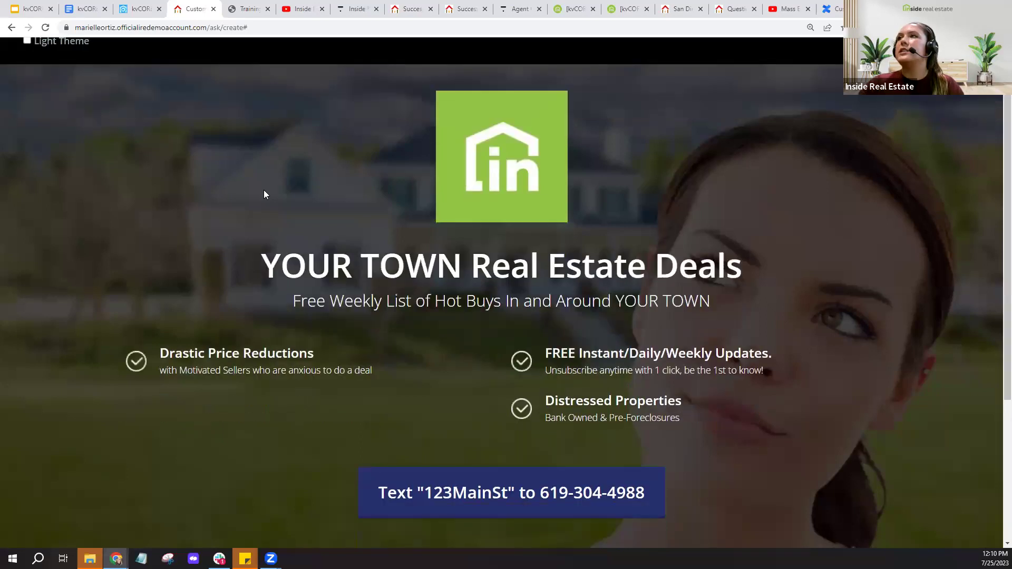
scroll(318, 211, "up", 2)
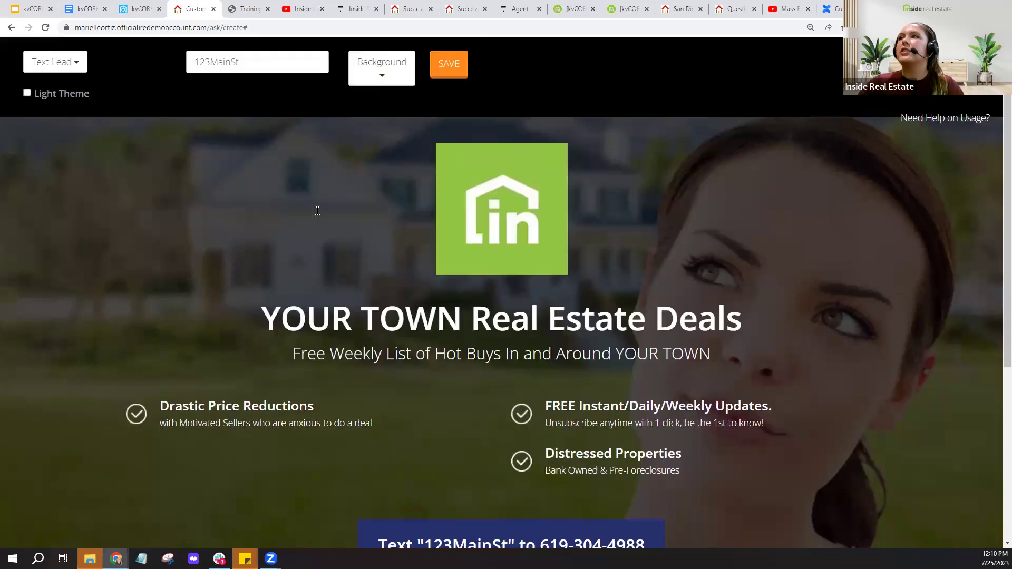
scroll(458, 469, "down", 1)
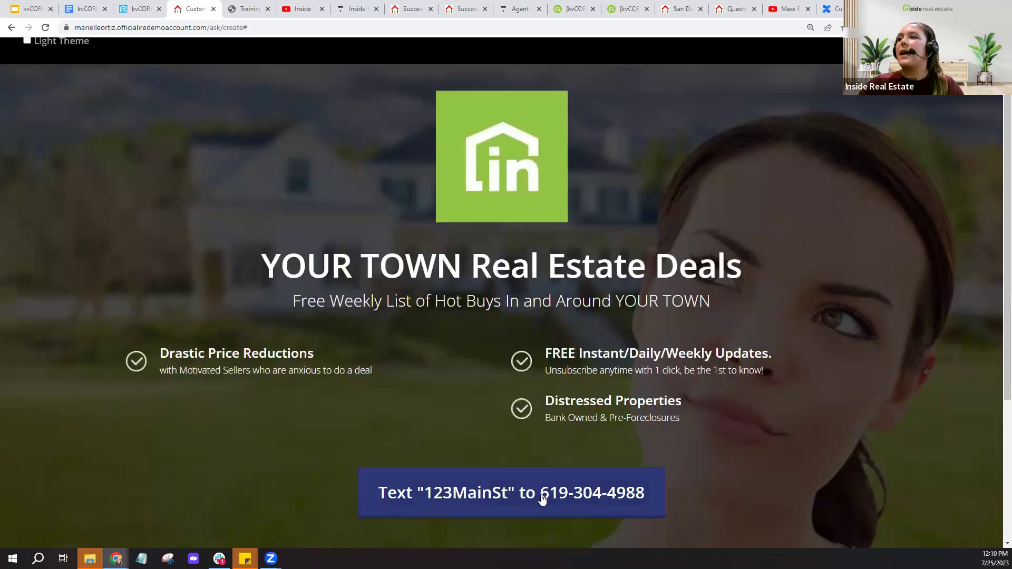
scroll(289, 242, "up", 1)
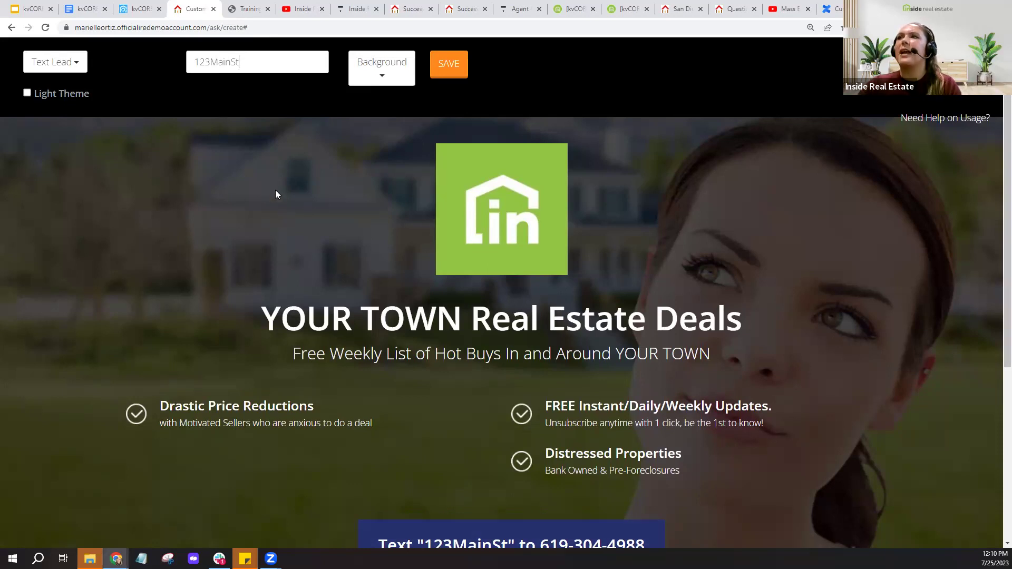
Step: Apply the Farmhouse background to the landing page, and select Primary MLS Image as the background option
left_click(391, 81)
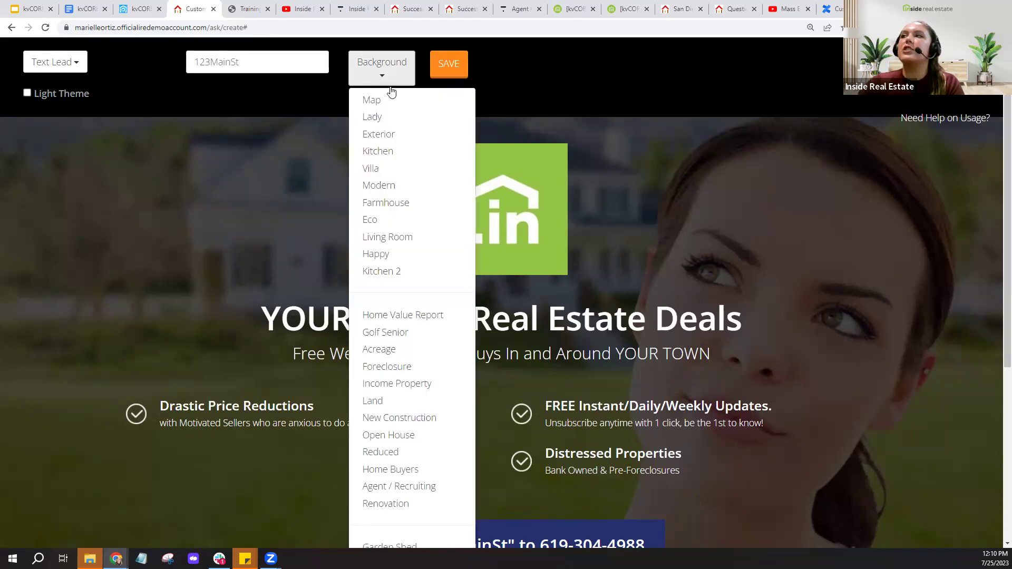
left_click(405, 204)
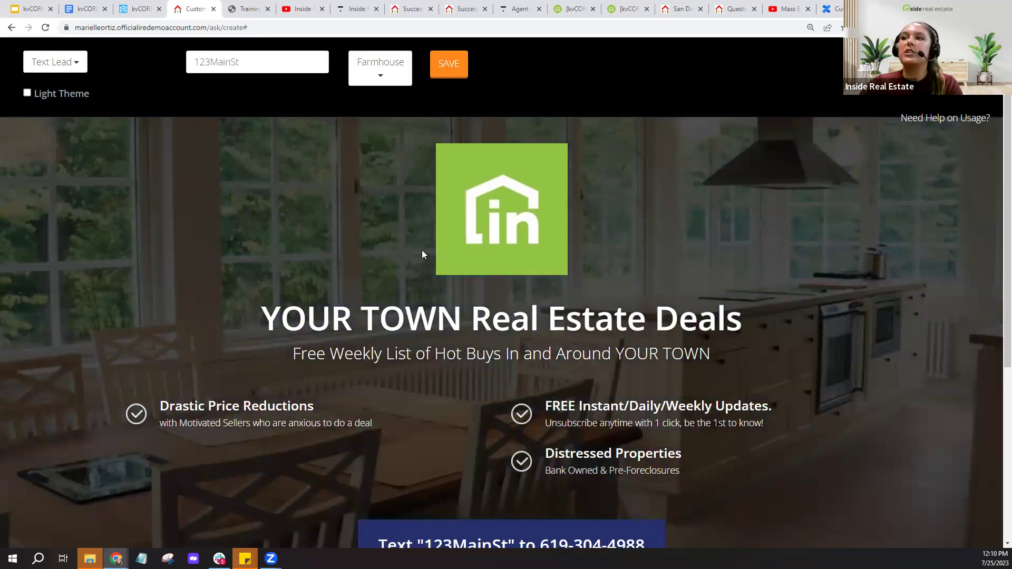
left_click(381, 74)
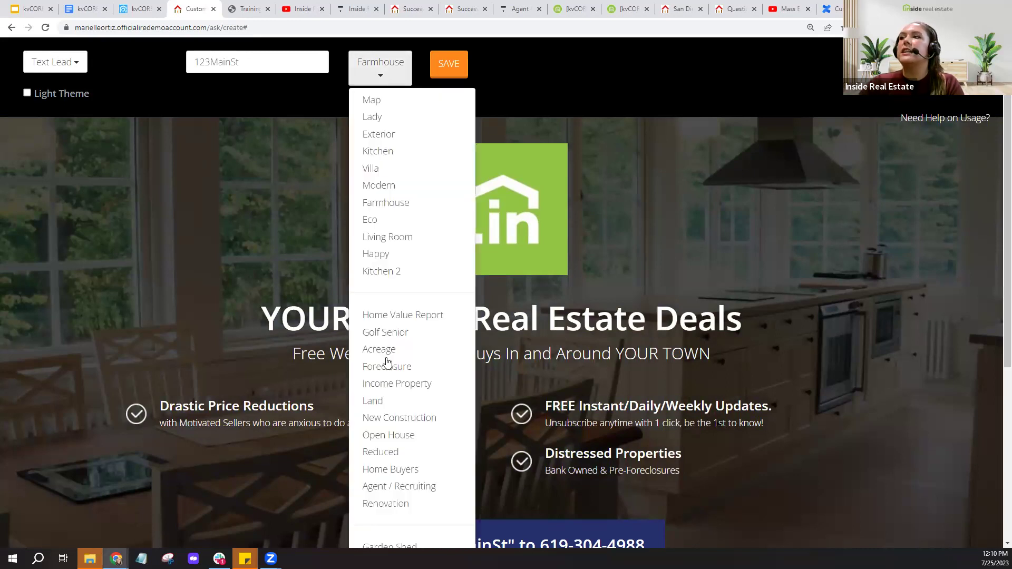
scroll(388, 363, "down", 3)
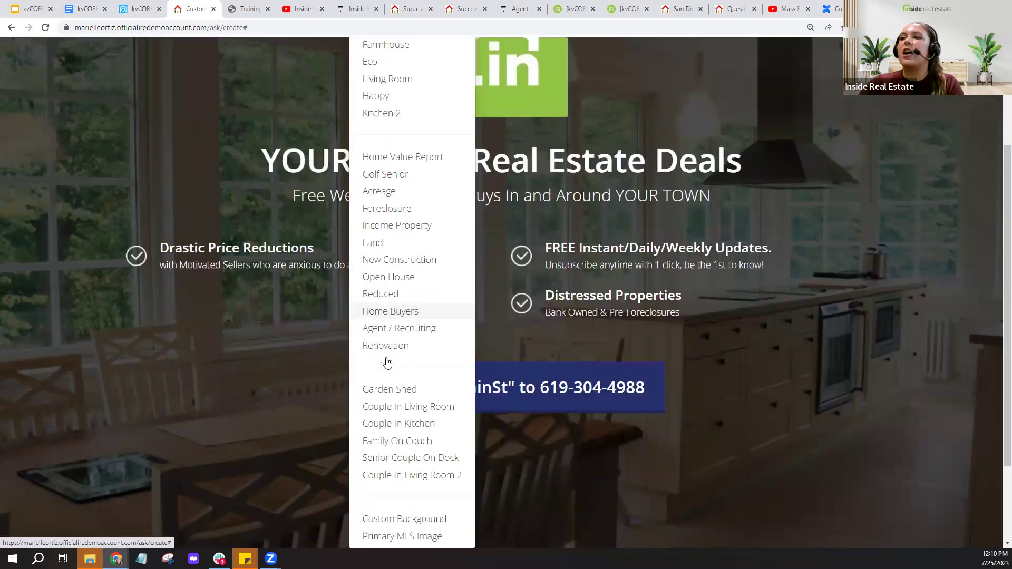
scroll(387, 363, "down", 2)
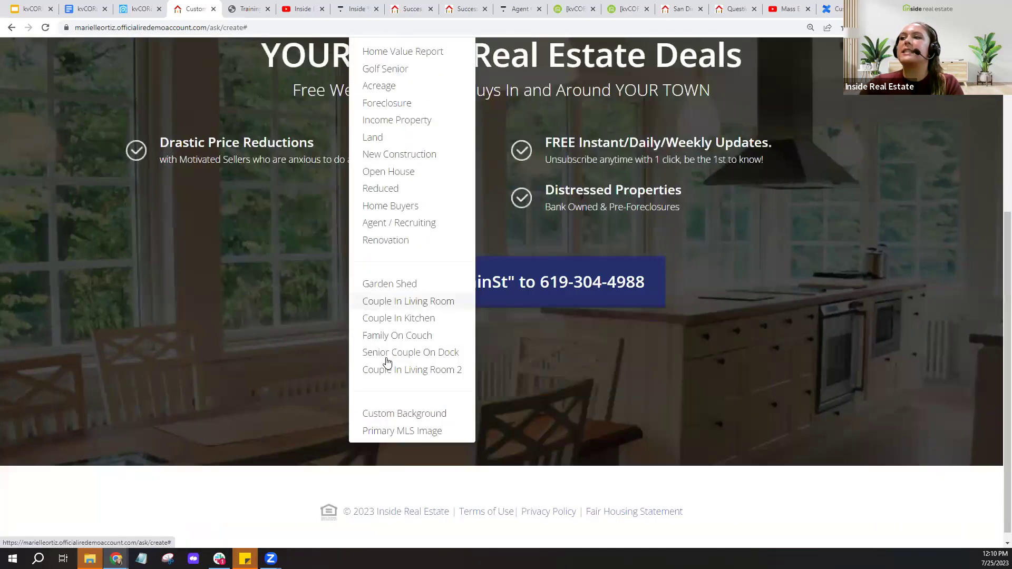
left_click(404, 435)
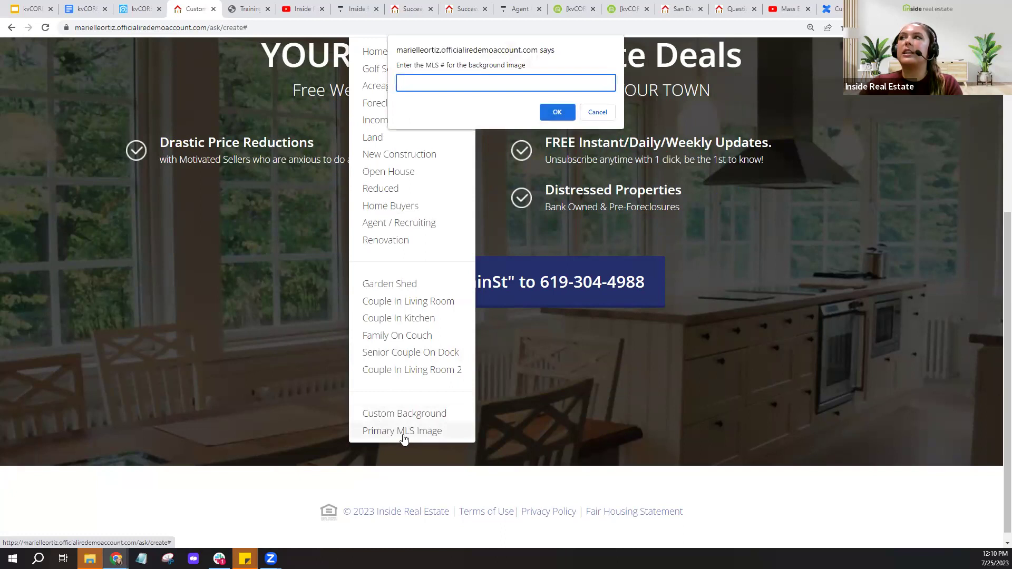
Step: Open the $98,500,000 Rancho Santa Fe listing on the agent's website and copy its MLS number
left_click(462, 10)
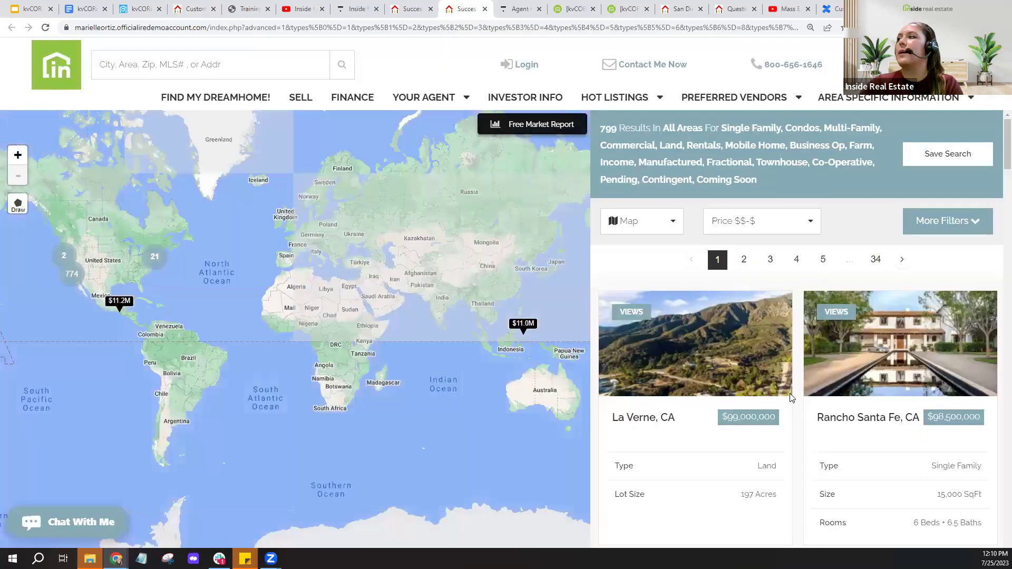
mouse_move(833, 421)
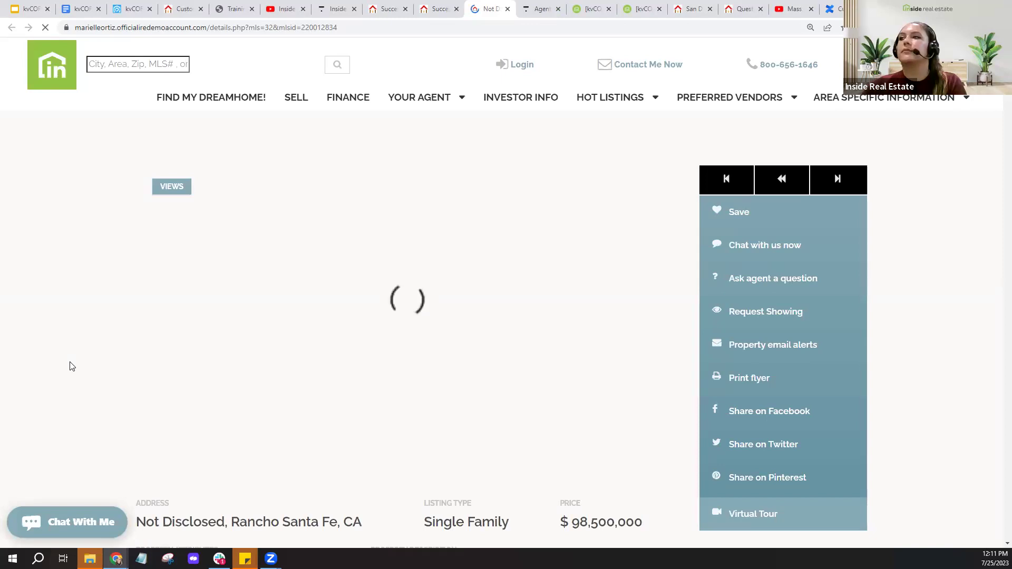
scroll(72, 366, "down", 1)
scroll(300, 451, "down", 2)
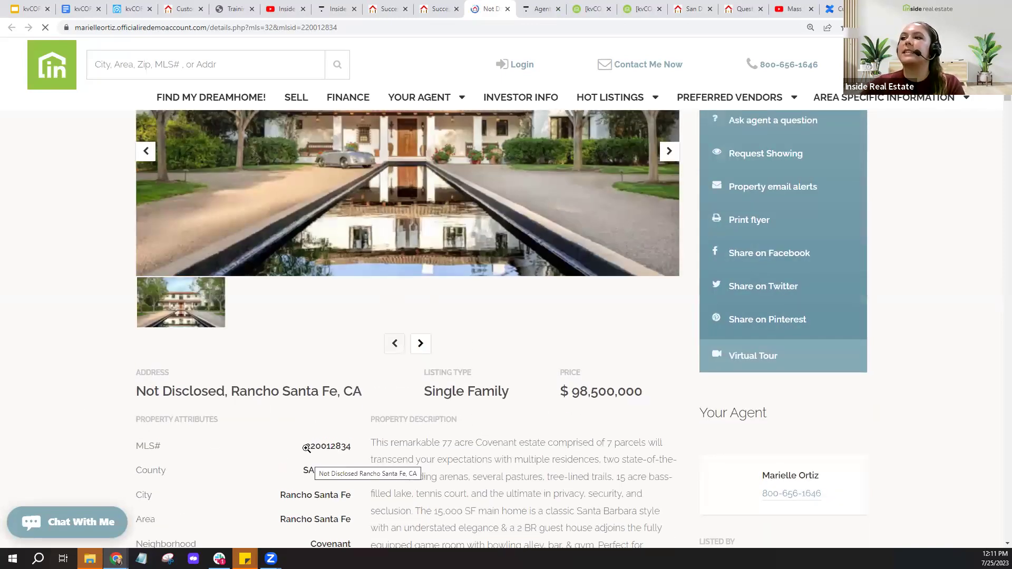
left_click_drag(307, 447, 350, 446)
left_click(352, 448)
left_click(352, 448)
double_click(352, 448)
right_click(352, 449)
left_click(365, 453)
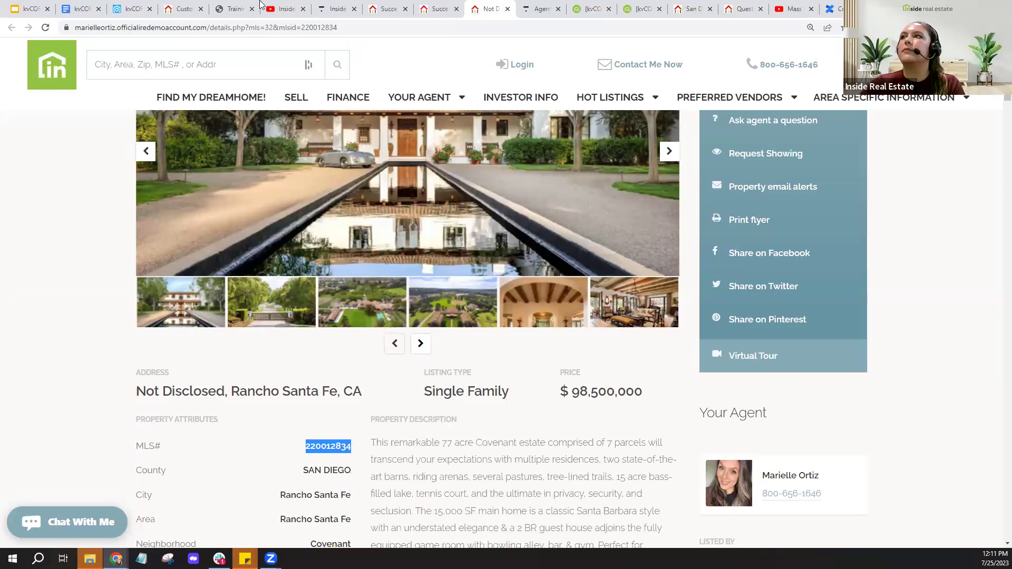
Step: Return to the landing page builder, set the Primary MLS Image background using MLS number 220012834, and check the page preview
left_click(182, 8)
left_click(372, 86)
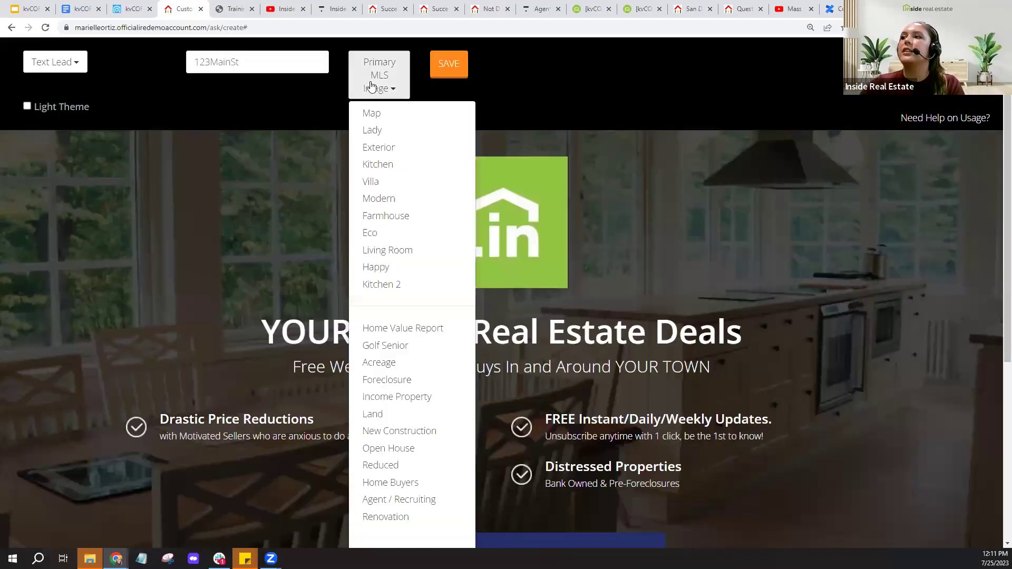
scroll(423, 390, "down", 5)
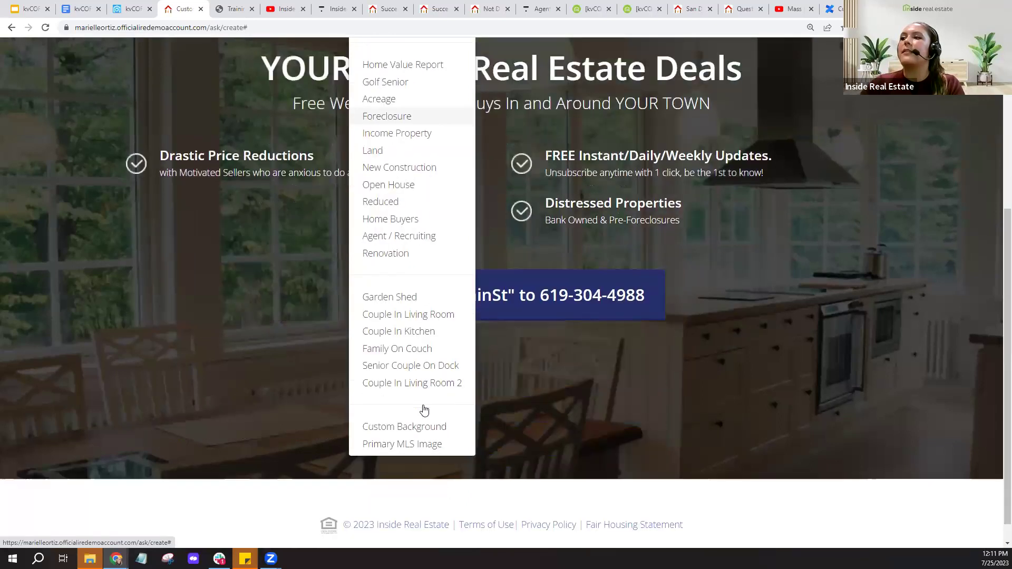
left_click(414, 422)
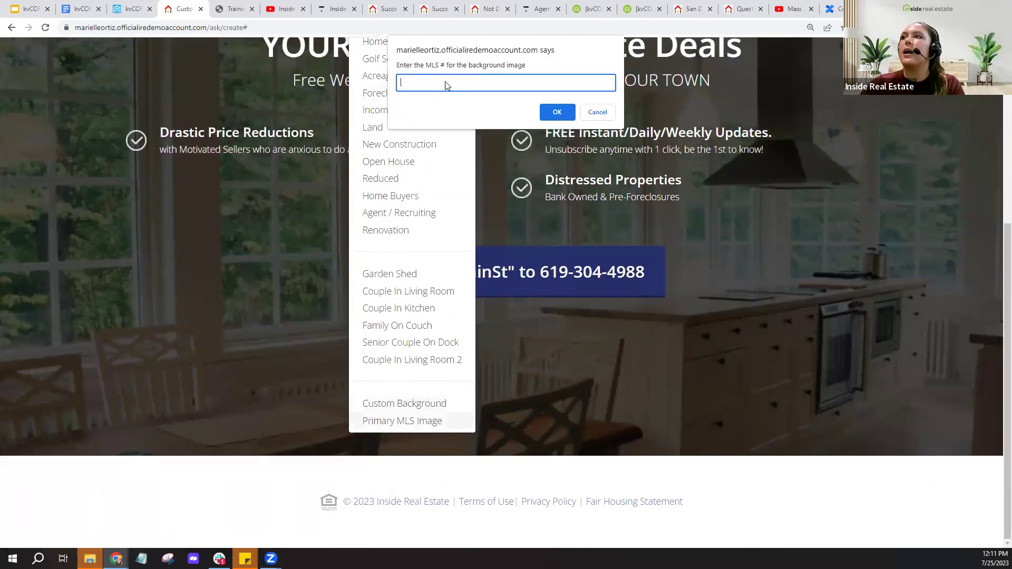
right_click(447, 85)
left_click(502, 155)
left_click(556, 113)
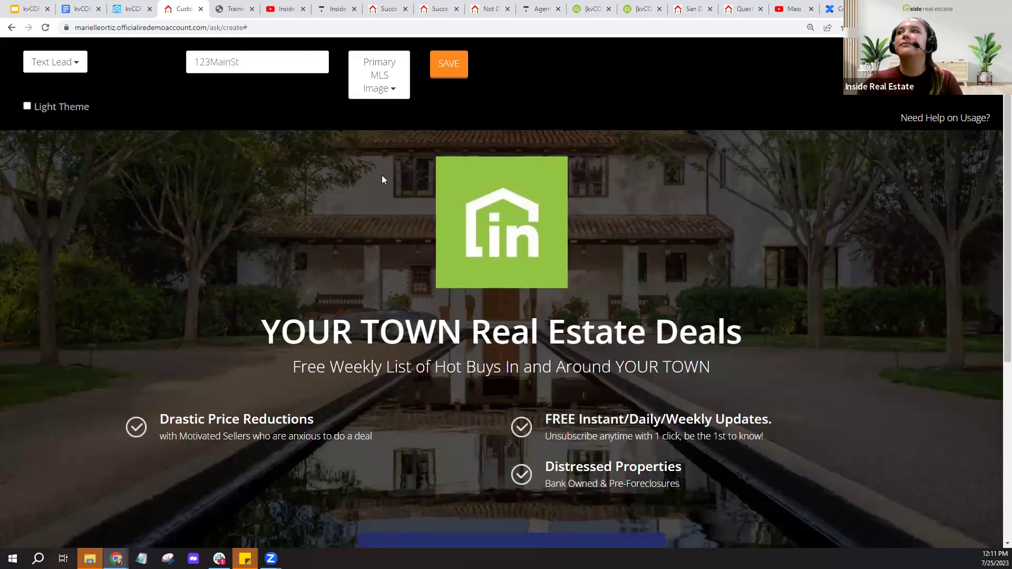
left_click(451, 77)
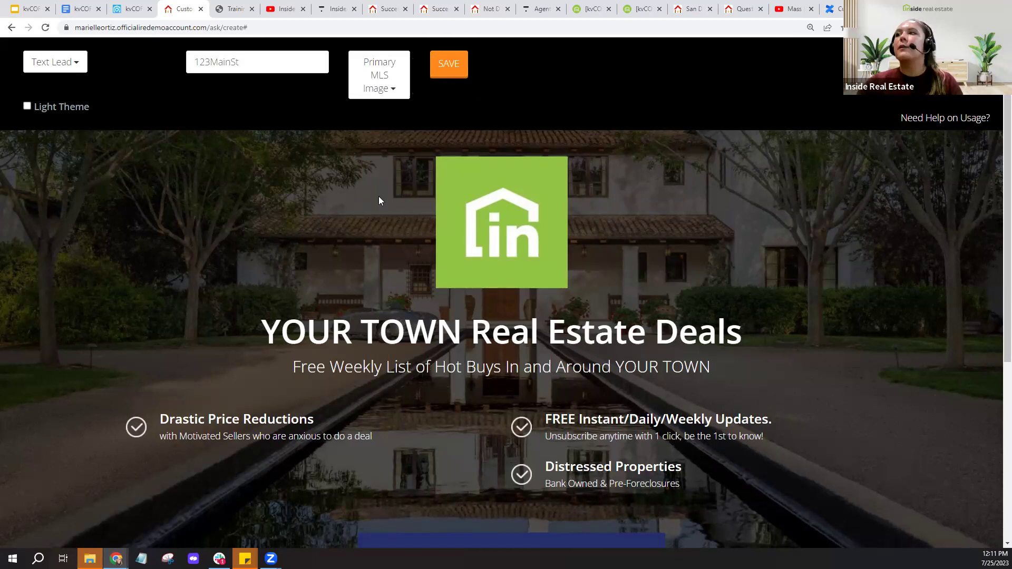
scroll(379, 198, "down", 2)
scroll(379, 198, "up", 2)
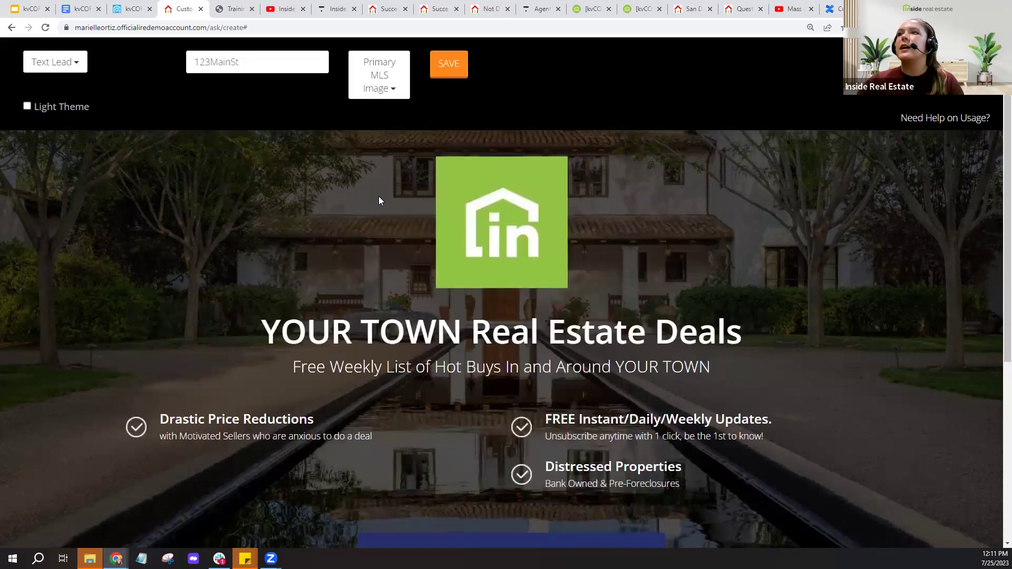
scroll(379, 201, "down", 3)
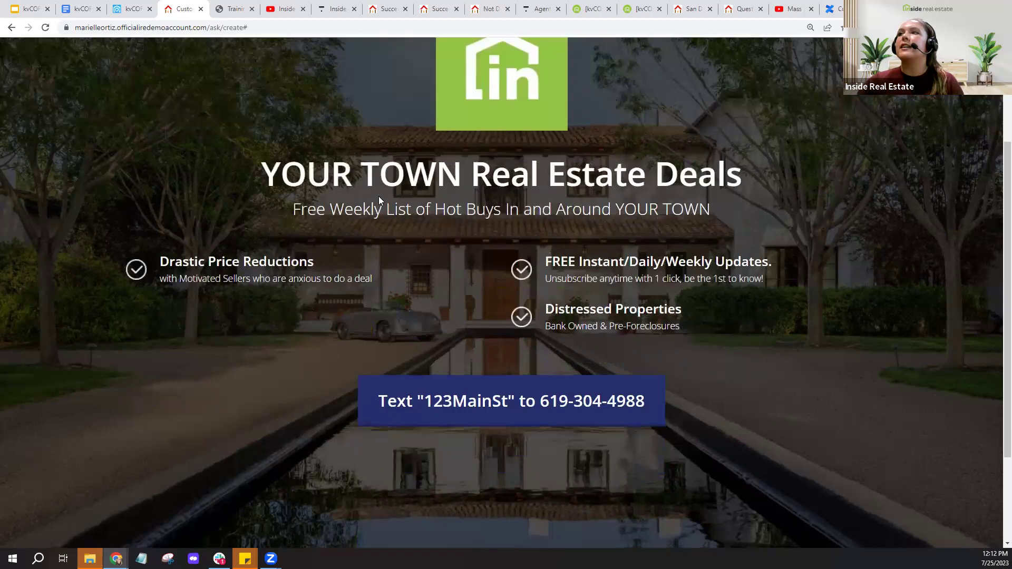
scroll(379, 200, "up", 3)
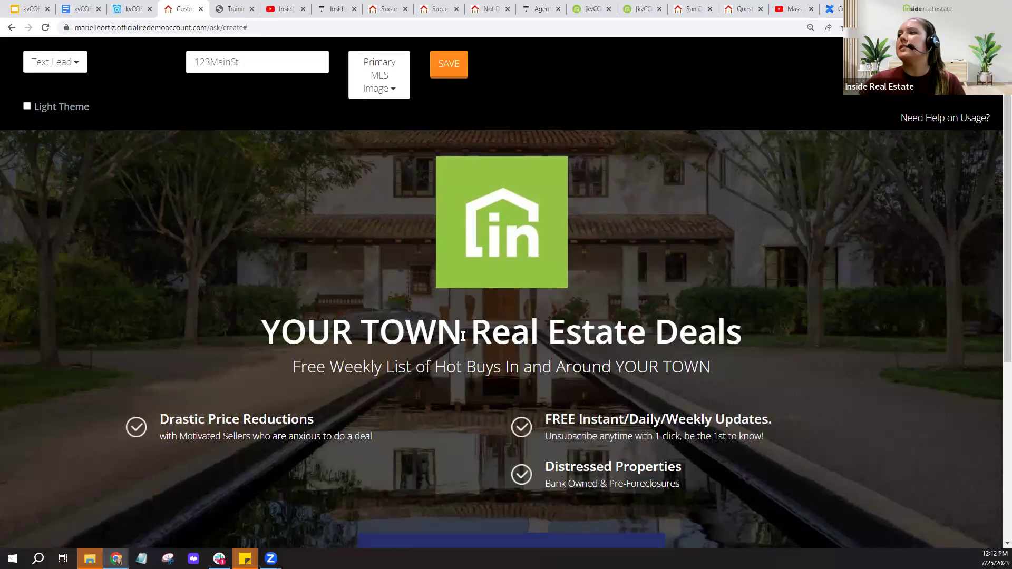
Step: Replace the landing page headline with "123 Main St. Open House this weekend!"
left_click_drag(266, 325, 781, 339)
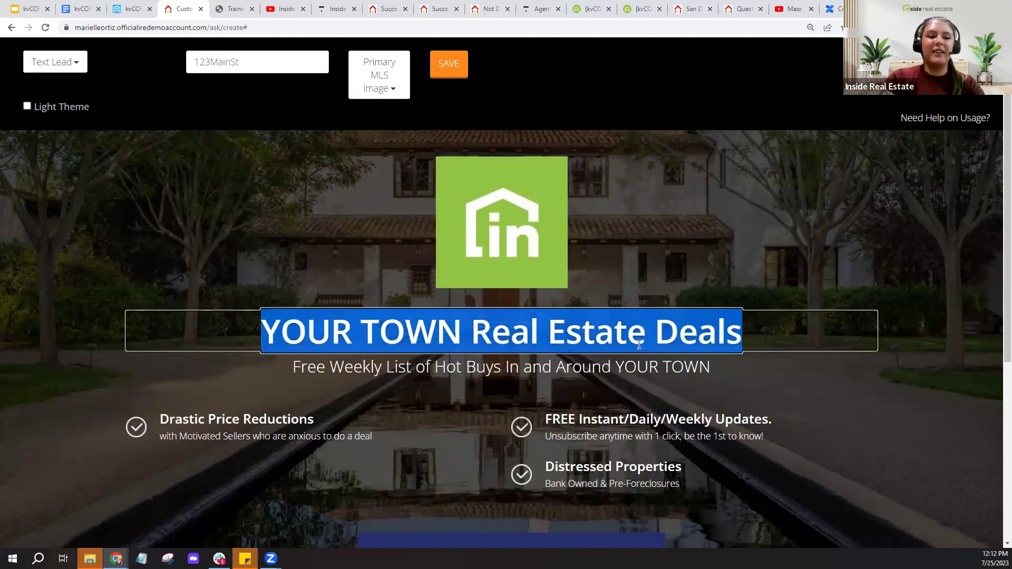
type("123 Main St. O[")
key("BackSpace")
type("pen House this w")
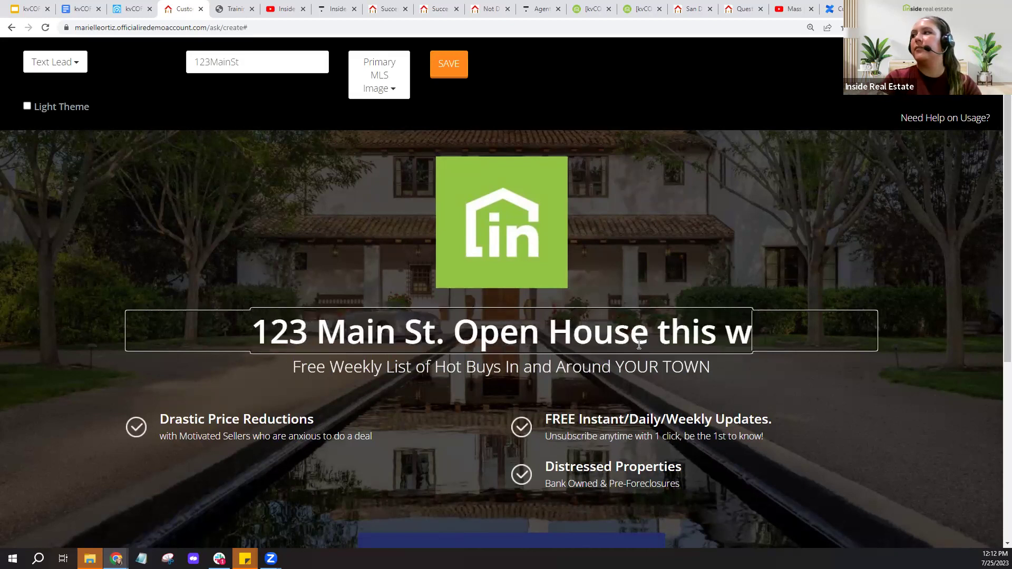
type("eekend!")
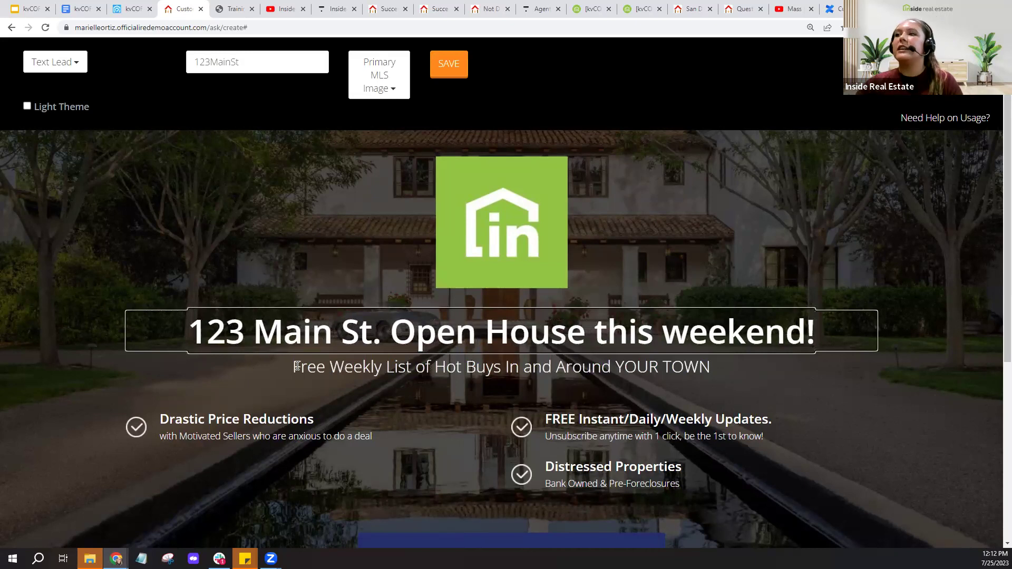
Step: Replace the subheading under the headline with "Text the code below for details!"
left_click_drag(294, 367, 714, 364)
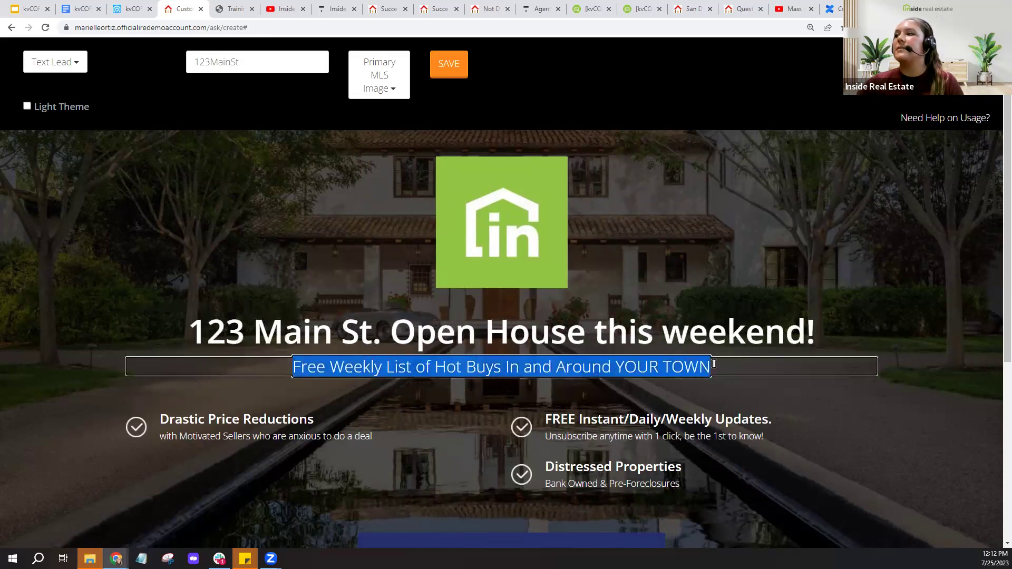
type("Text")
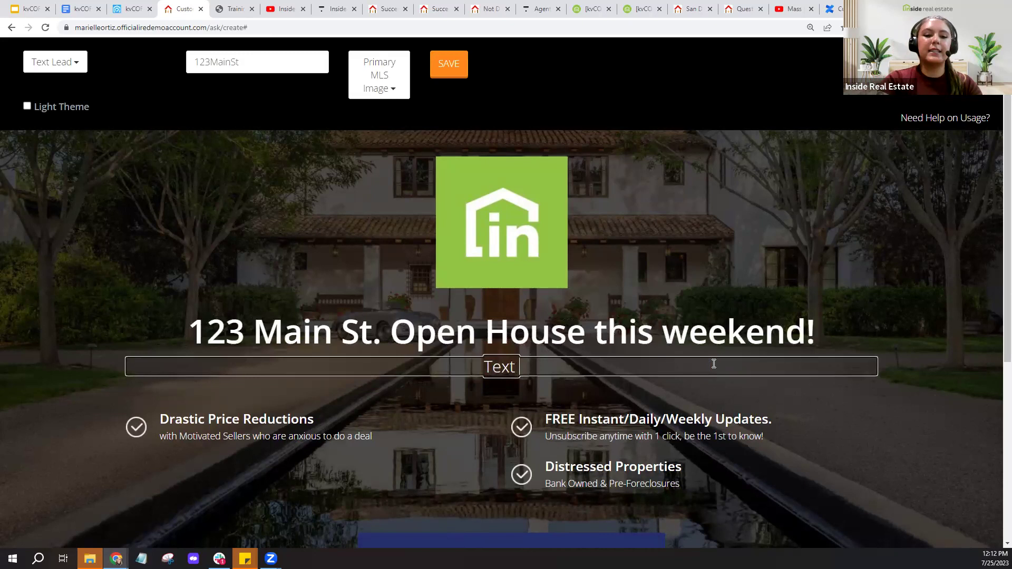
type(" the code for")
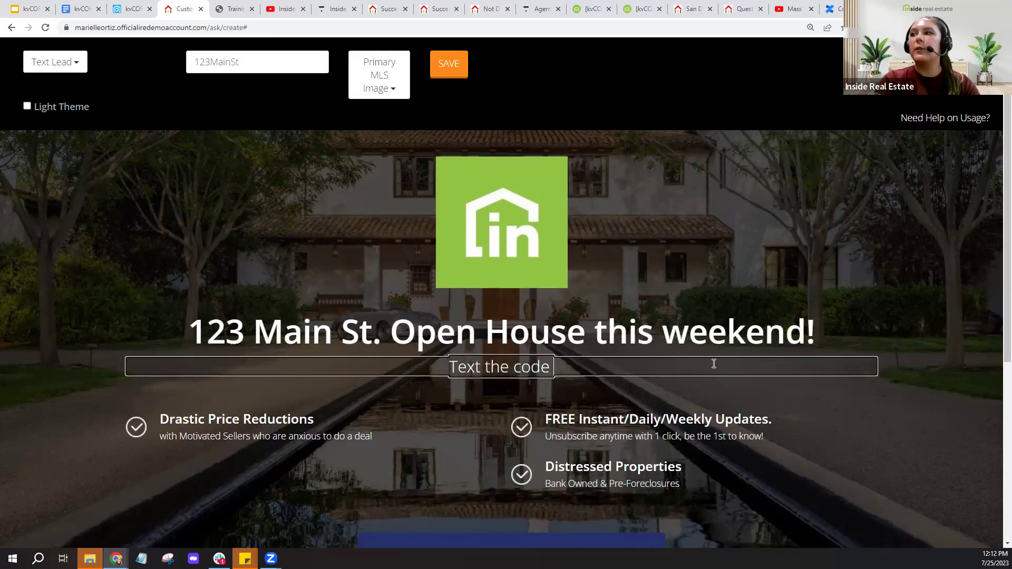
key("BackSpace")
key("BackSpace")
key("BackSpace")
type("belo")
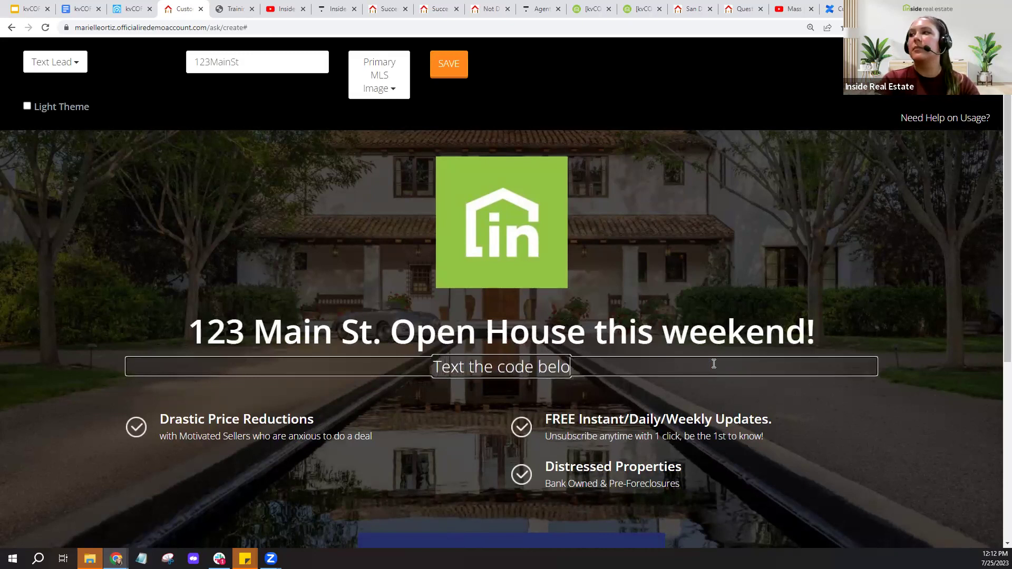
type("w for detail")
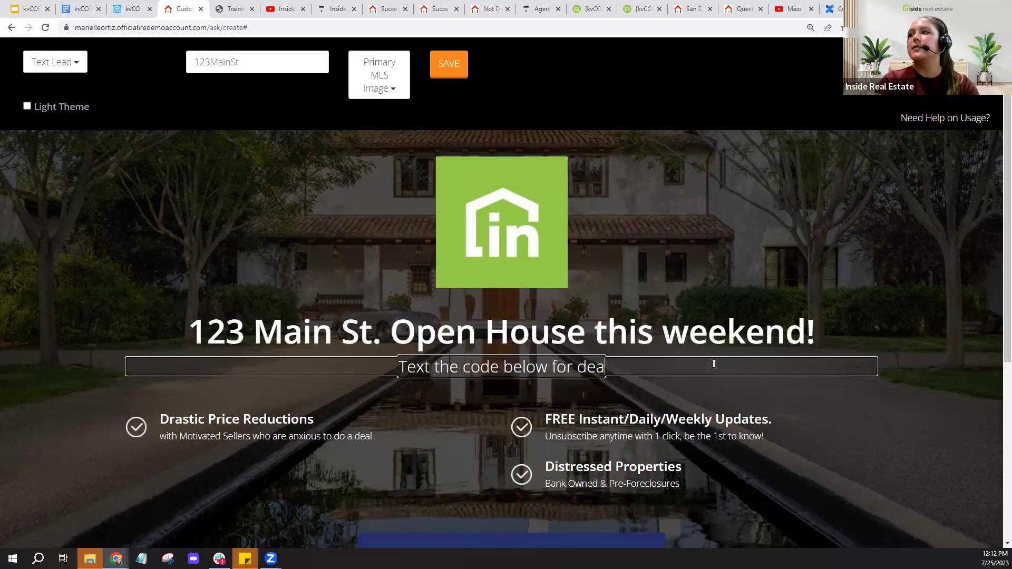
type("s!")
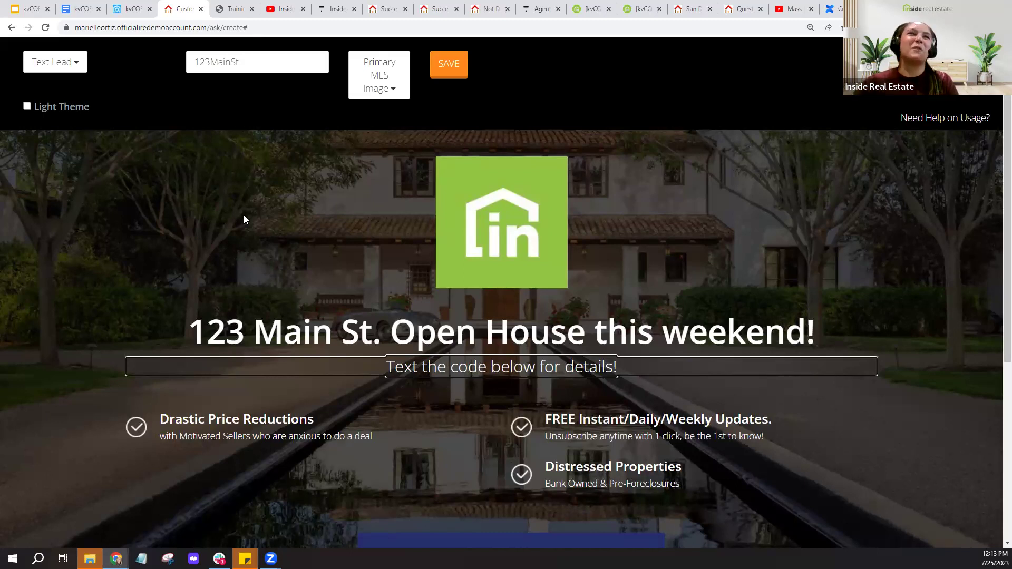
Step: Remove the Distressed Properties, FREE Instant/Daily/Weekly Updates and Drastic Price Reductions blocks from the landing page
scroll(296, 348, "down", 2)
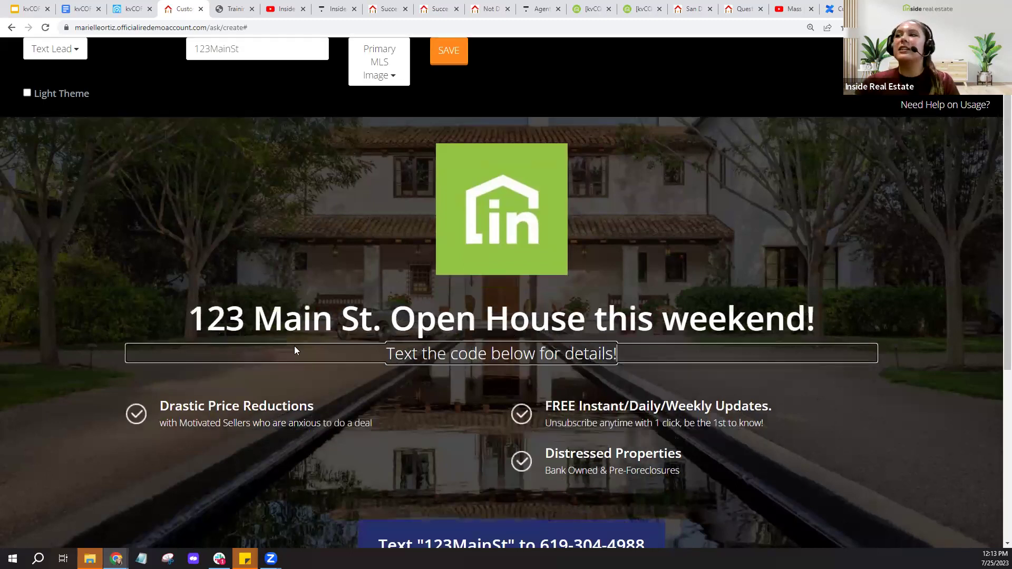
left_click(265, 311)
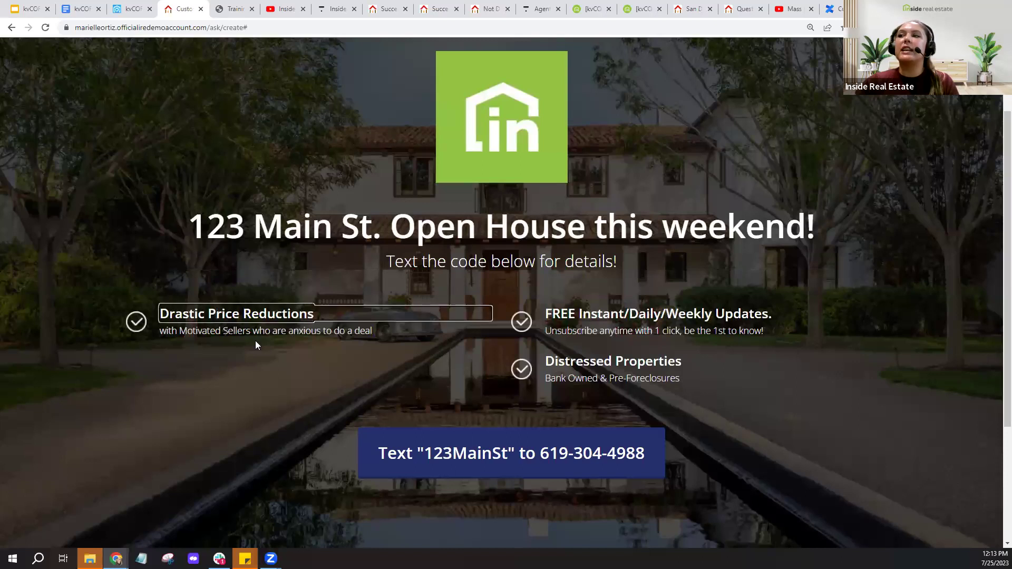
left_click(612, 363)
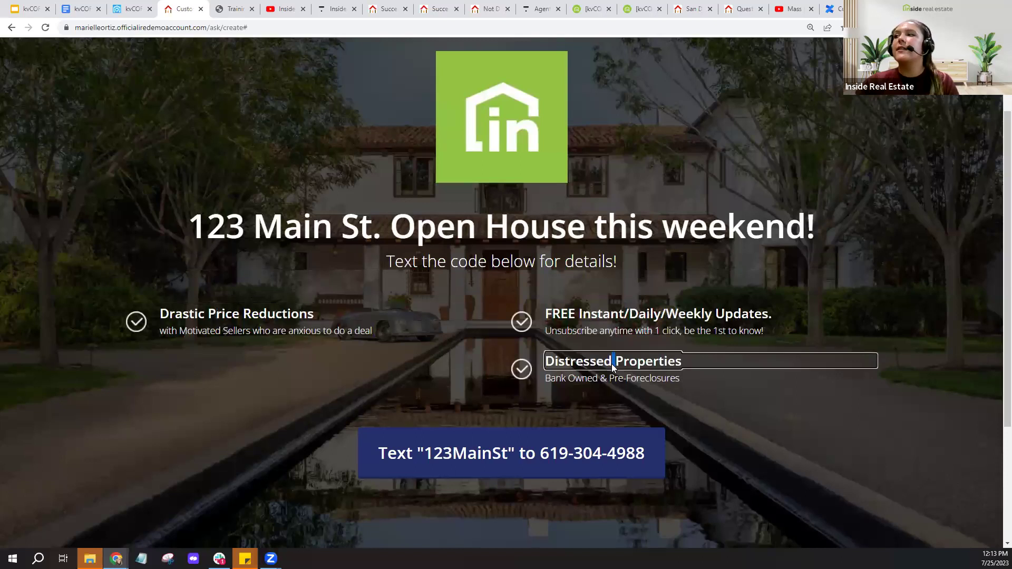
key("Delete")
left_click(631, 327)
key("Delete")
left_click(322, 324)
key("Delete")
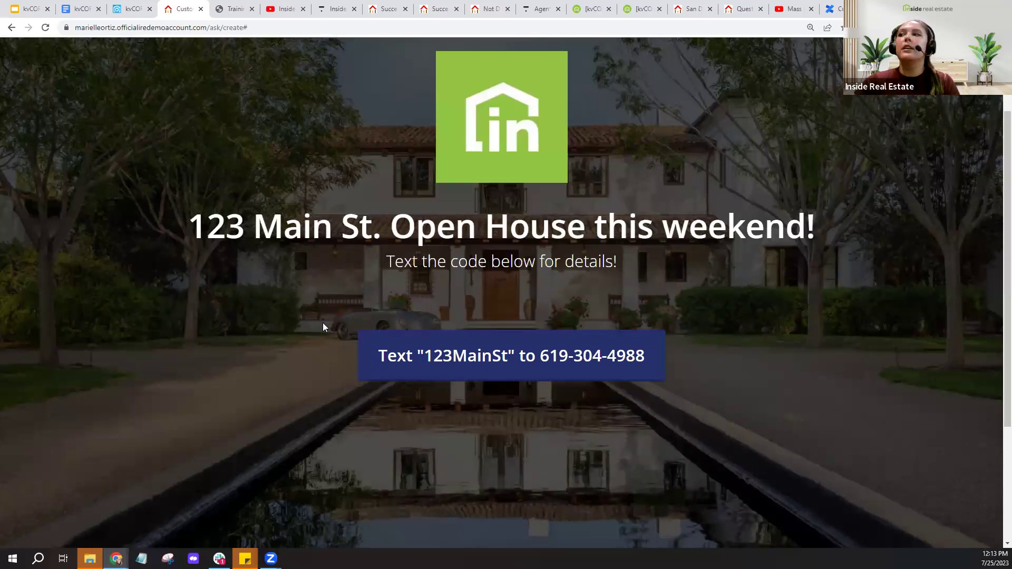
Step: Save the 123 Main St. landing page and continue to its published version
scroll(323, 323, "up", 2)
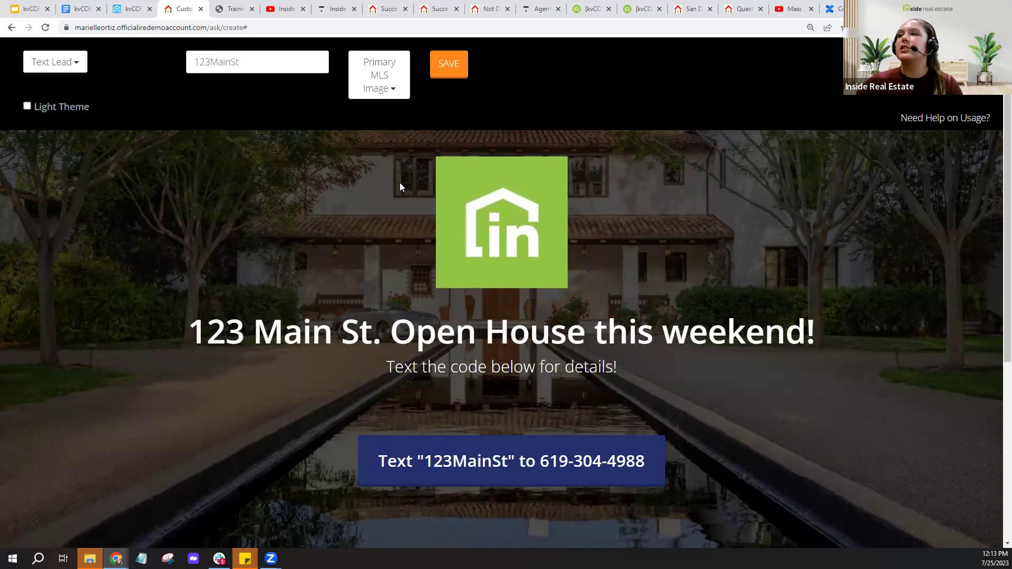
left_click(451, 76)
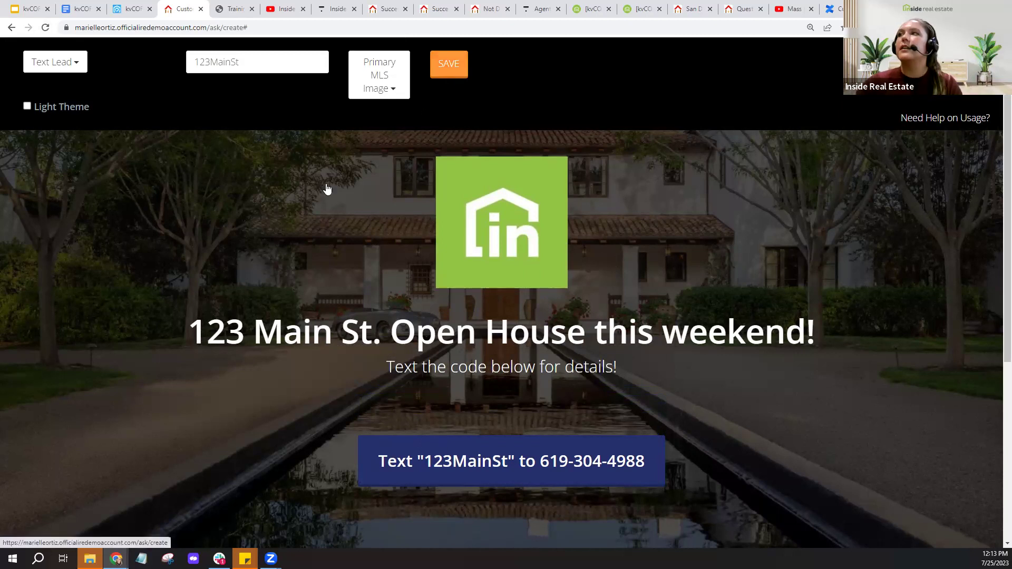
left_click(566, 178)
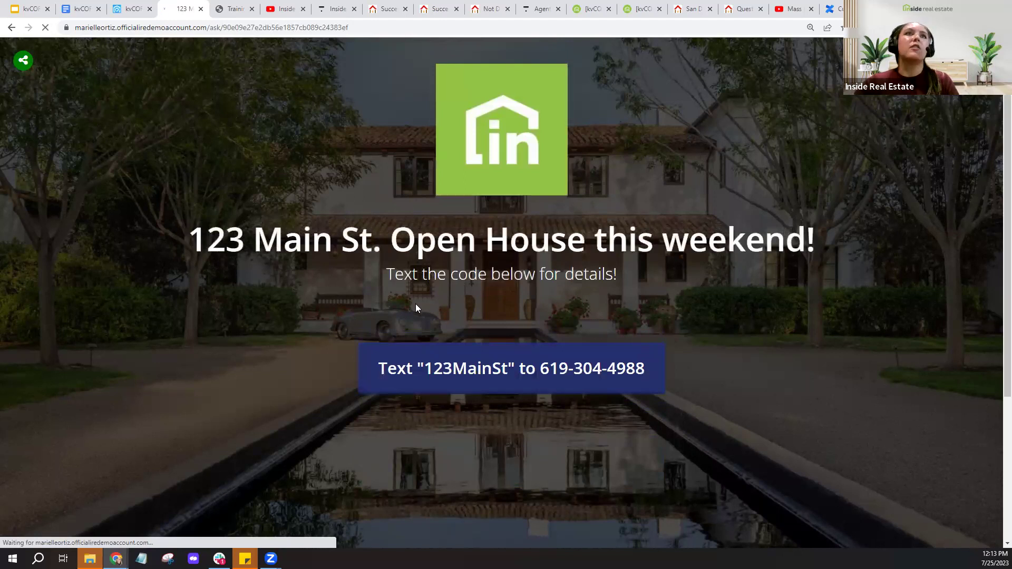
Step: Show the published page's social sharing options, select its web address for sharing, and close the page
left_click(25, 72)
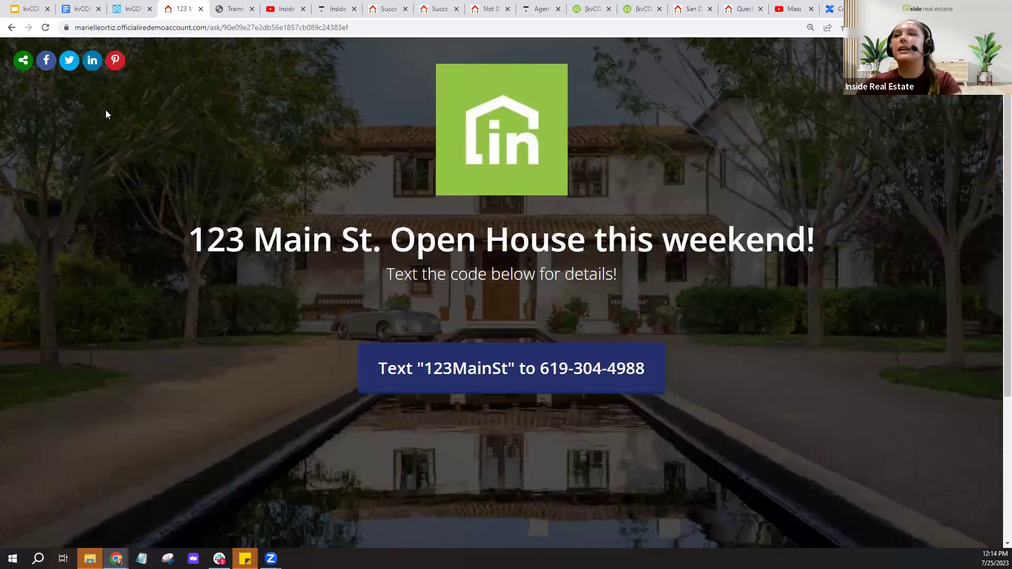
left_click(282, 28)
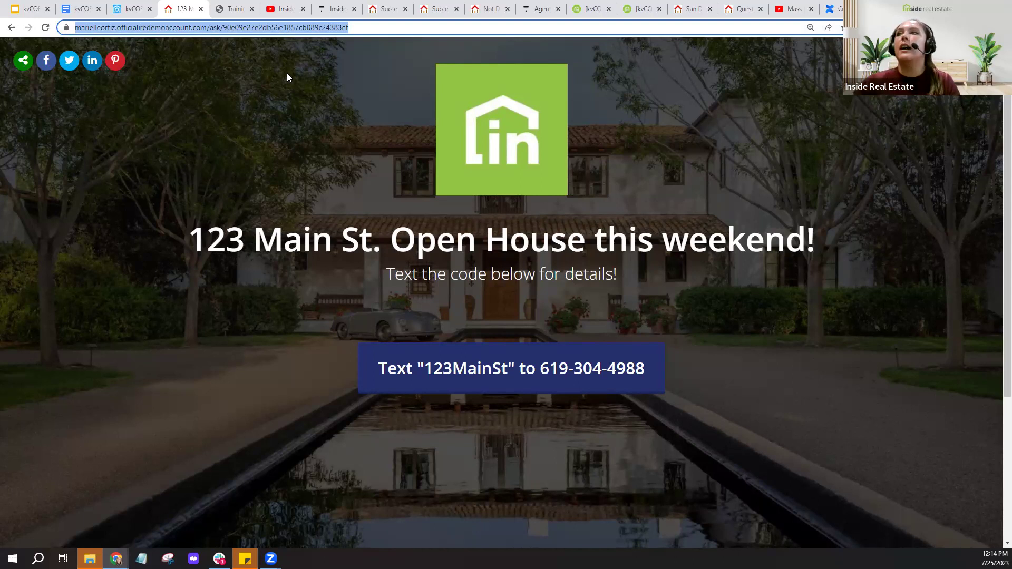
left_click(202, 11)
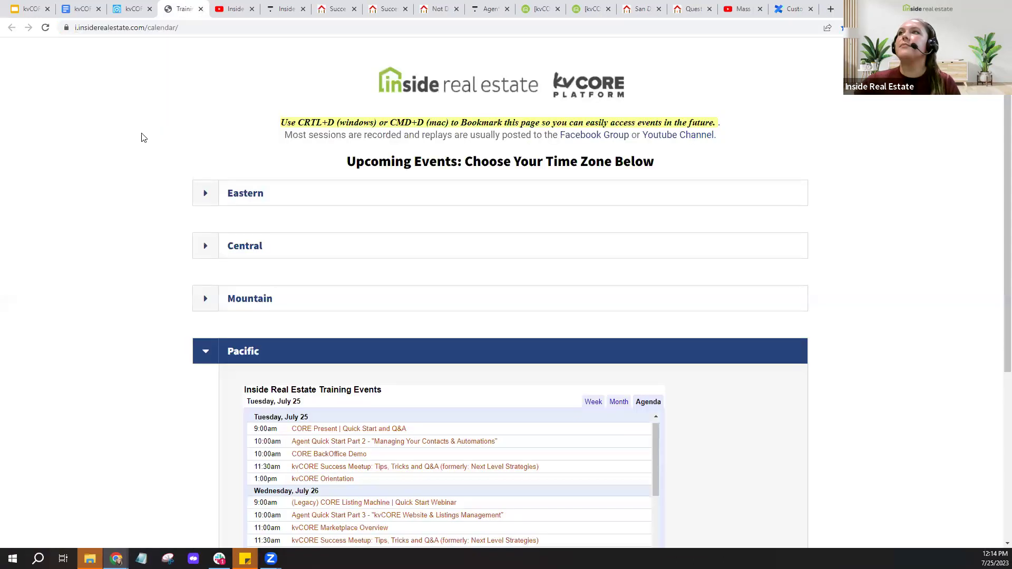
Step: Switch to the Text Code Strategies Guide document in Google Docs and go to the Craigslist Autoposter item
left_click(132, 9)
left_click(87, 9)
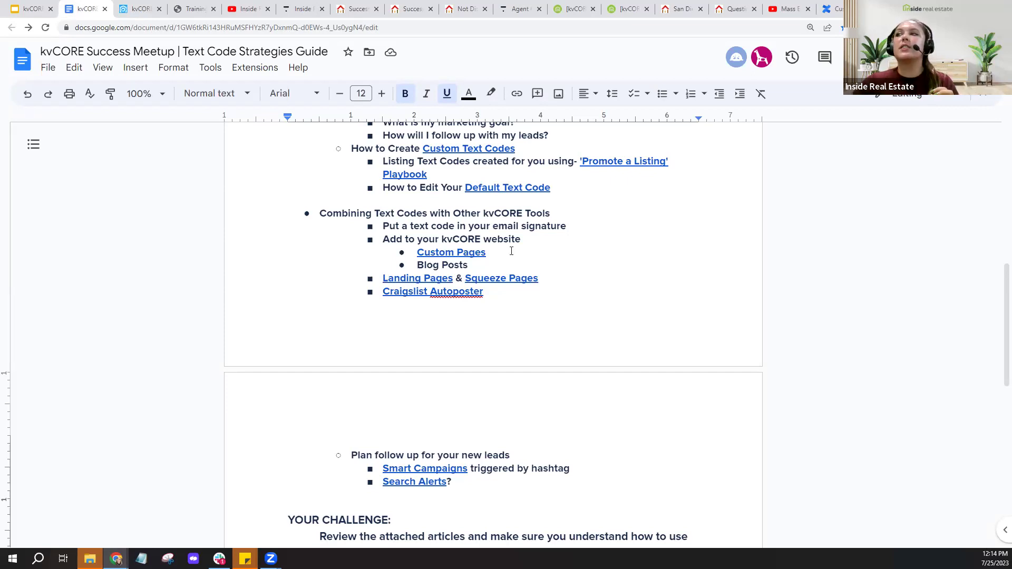
left_click(443, 303)
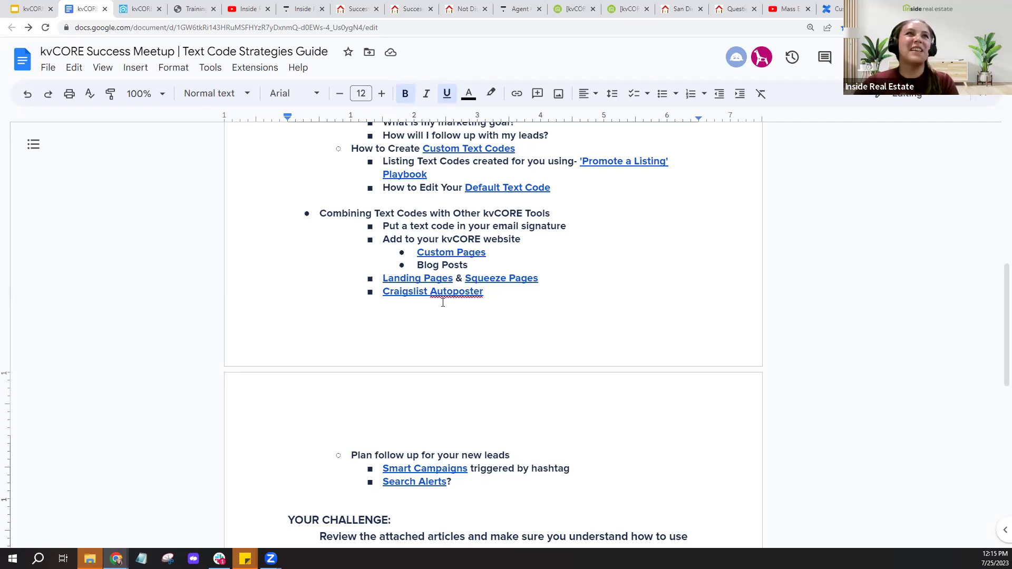
Step: In kvCORE, open the $1,649,000 Poway listing and show its additional actions for Post to Craigslist, and return to the Text Code Strategies Guide
left_click(138, 9)
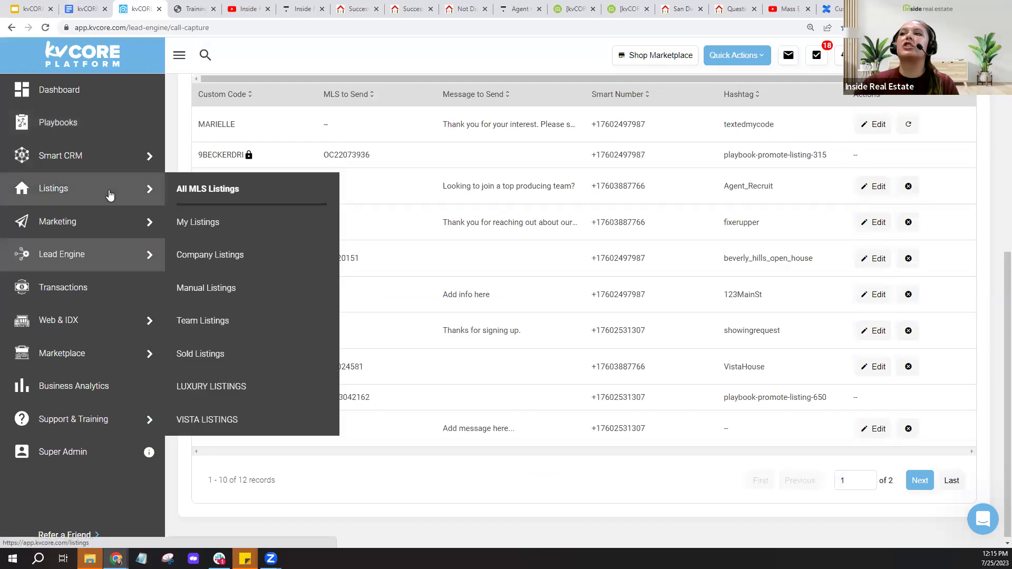
left_click(109, 196)
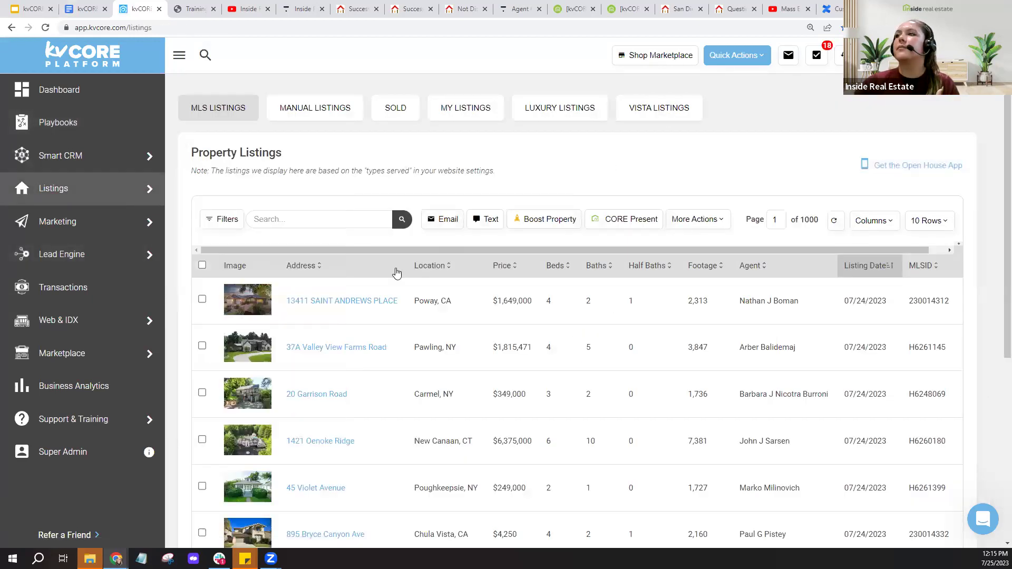
left_click(332, 305)
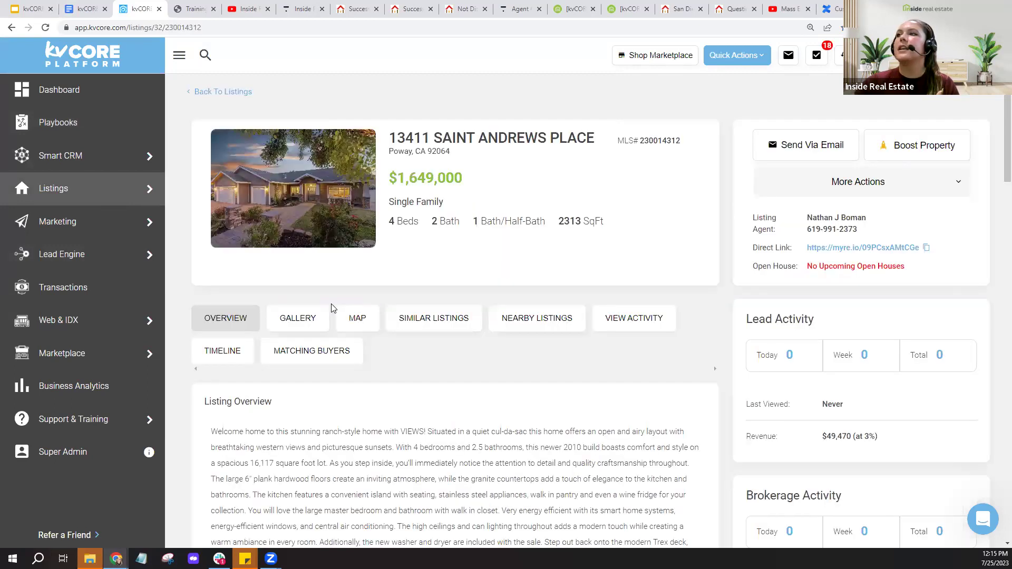
left_click(825, 195)
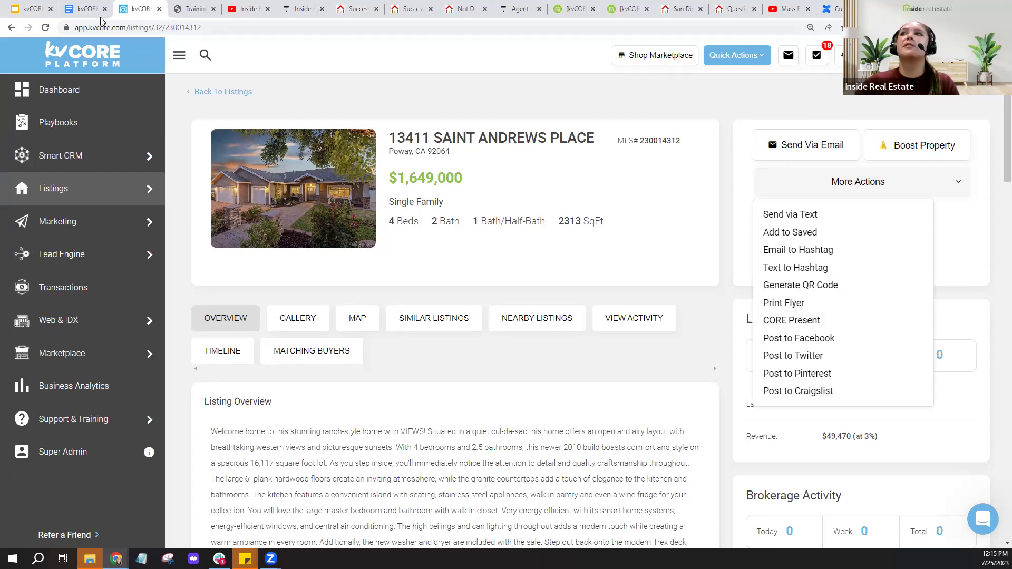
left_click(87, 9)
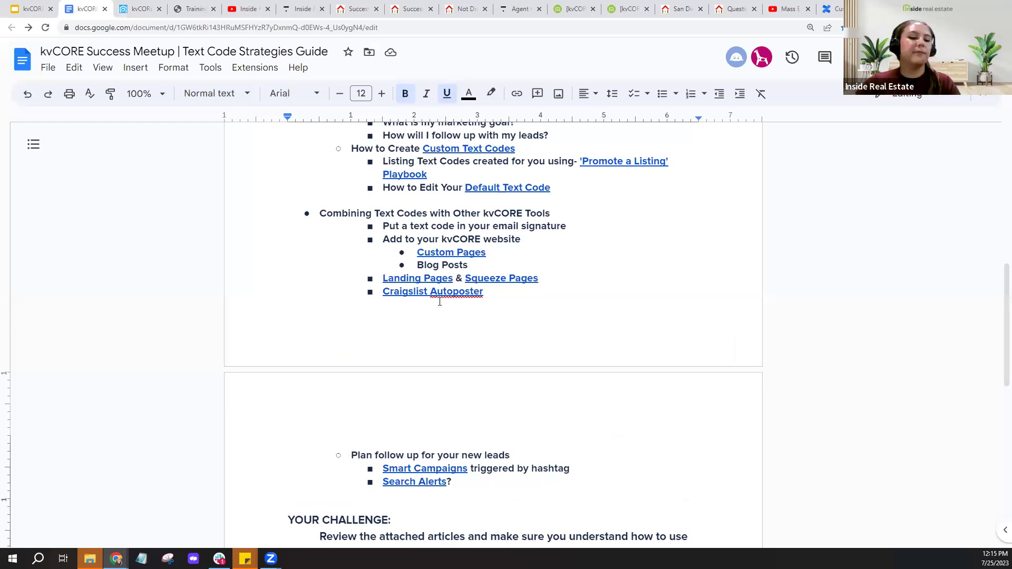
left_click(439, 301)
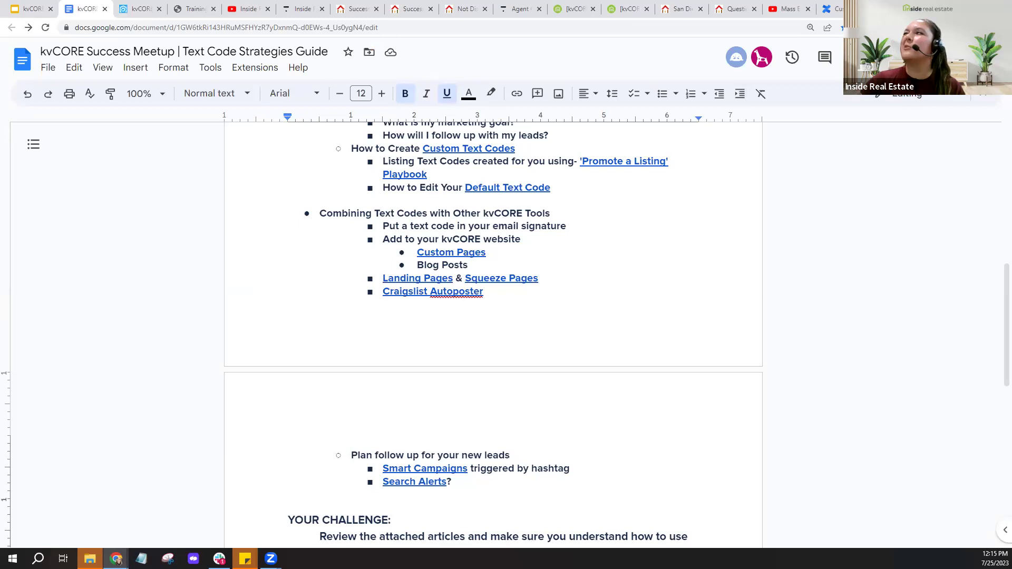
Step: Show the kvCORE extension's Craigslist posting URL settings, and return to the Poway listing in kvCORE
left_click(843, 27)
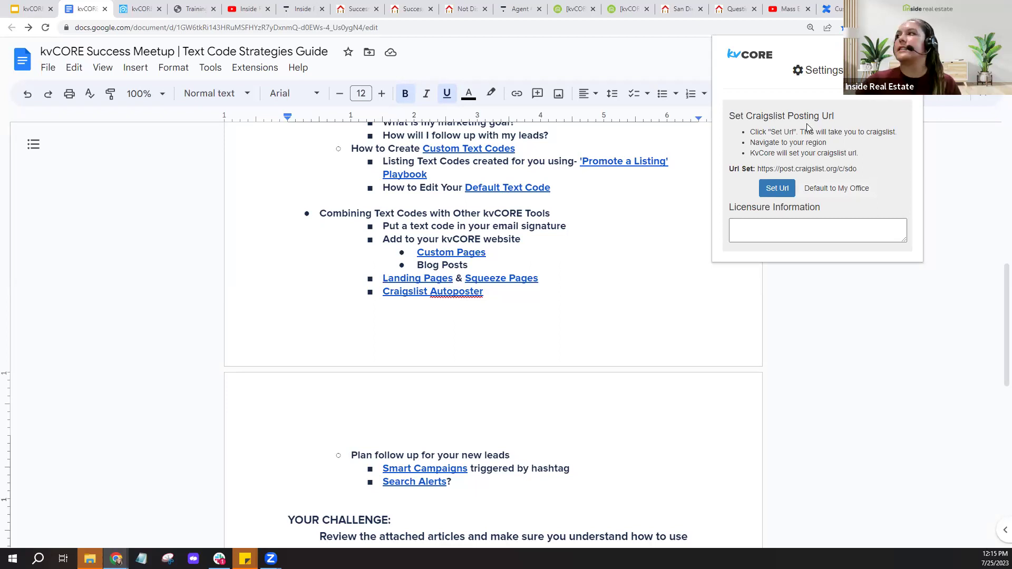
left_click(131, 226)
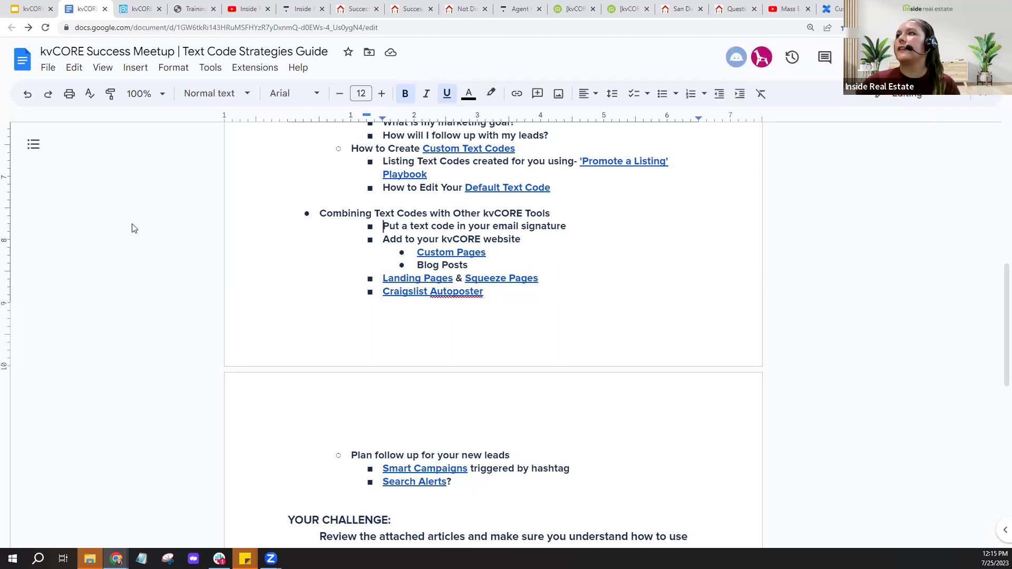
left_click(142, 6)
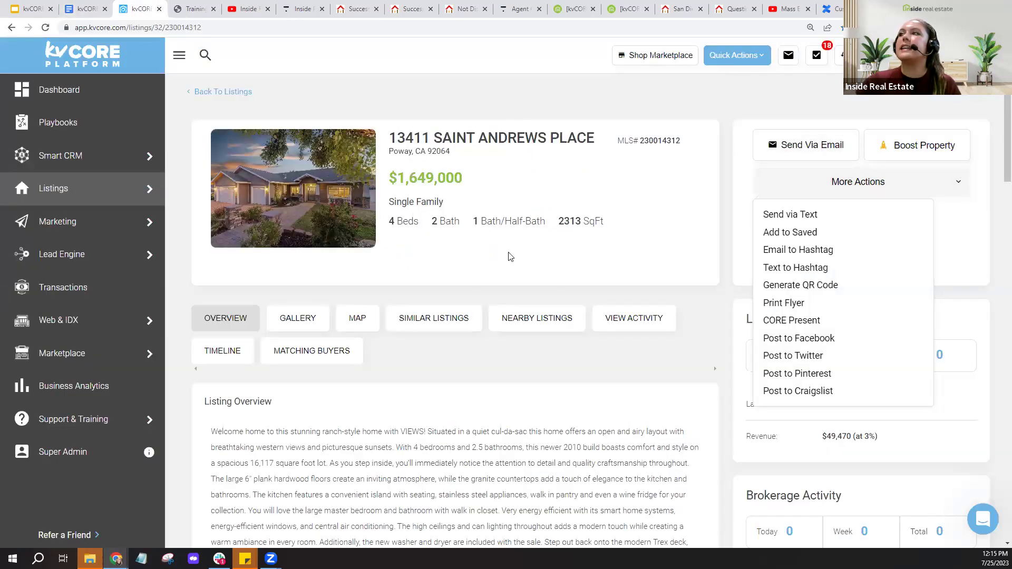
Step: Start a Craigslist post of the listing for city of san diego, in the real estate - by broker category, up to the draft preview
left_click(796, 397)
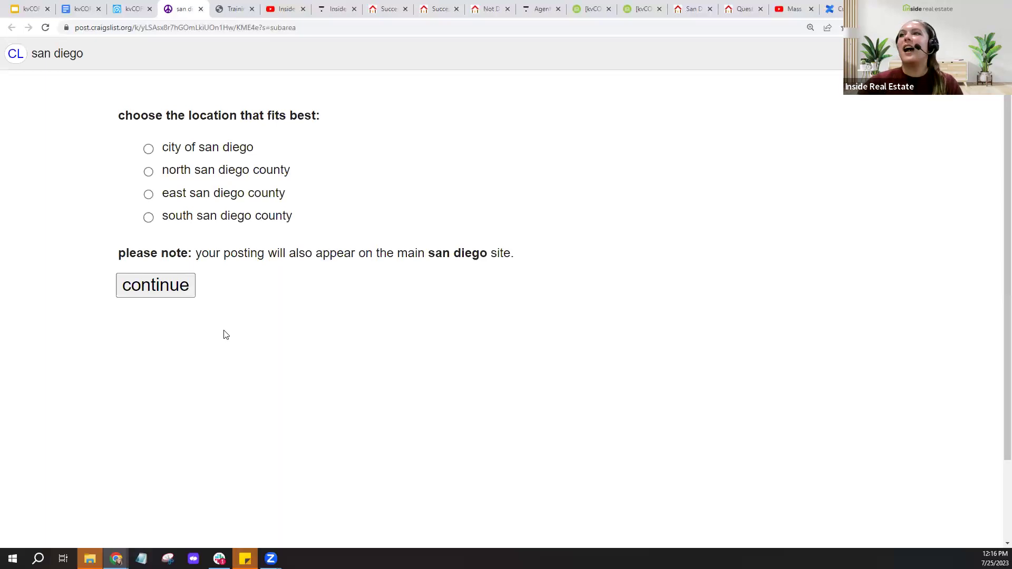
left_click(150, 151)
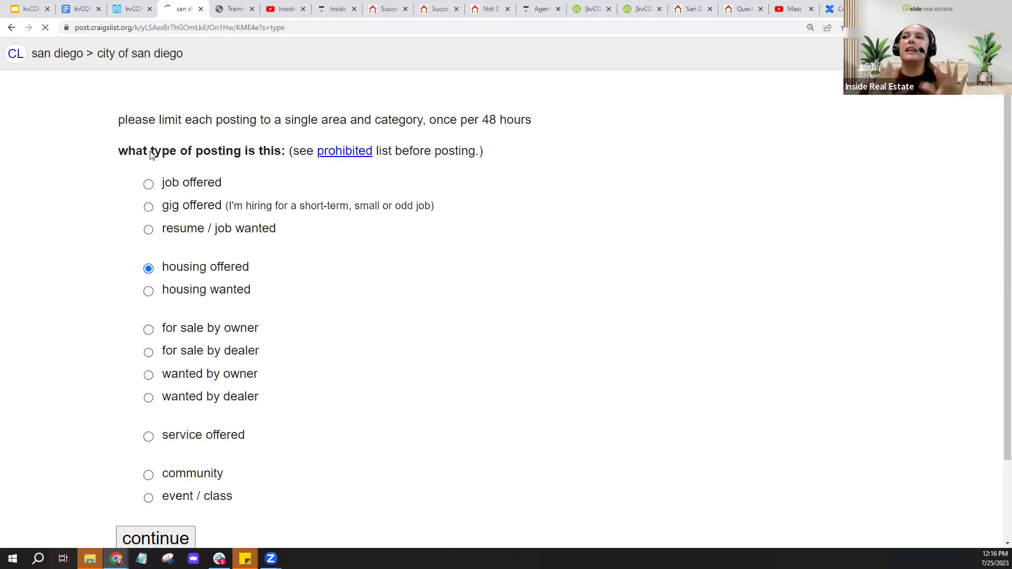
left_click(146, 302)
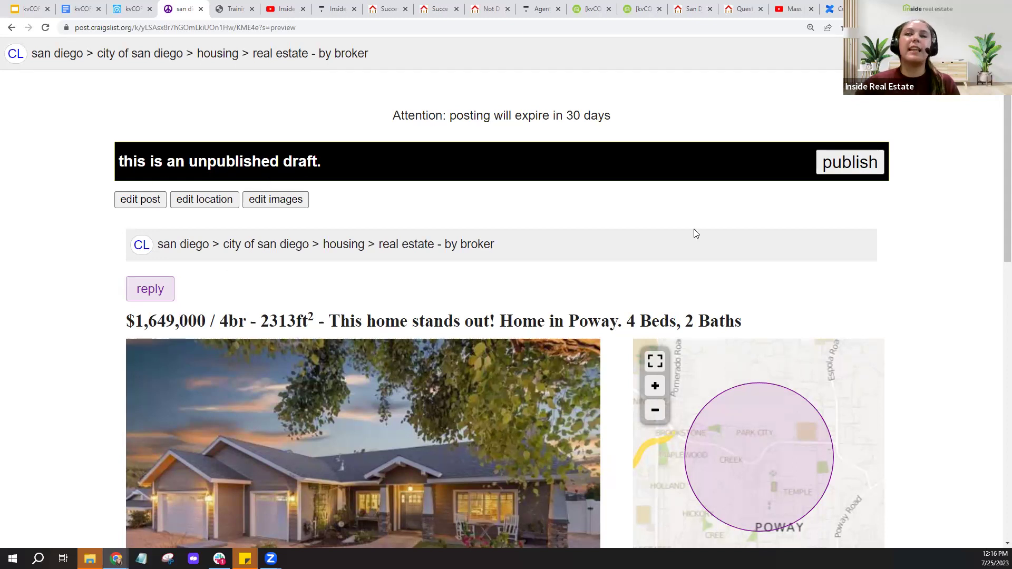
left_click(855, 170)
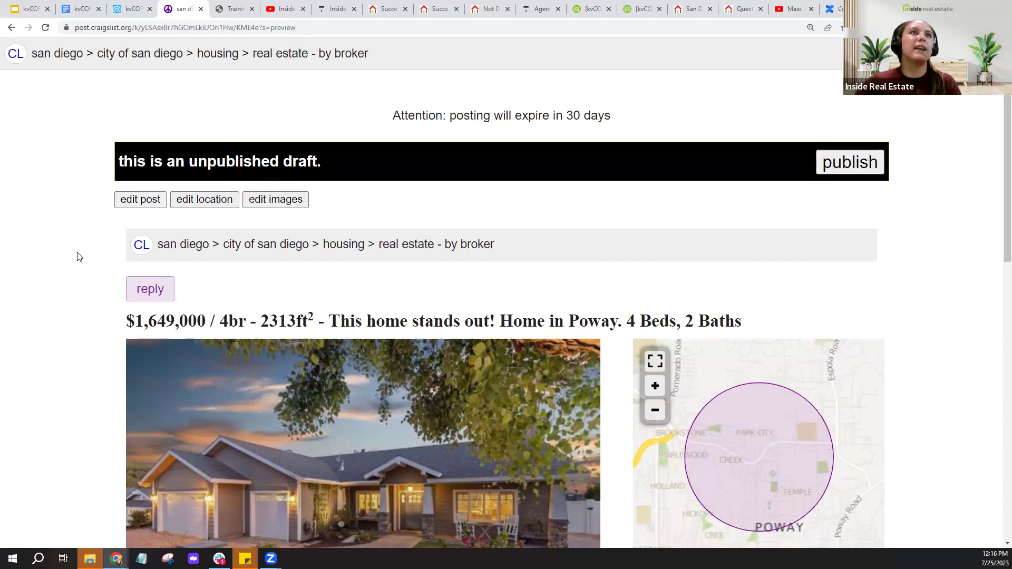
Step: Examine the draft posting's photo, details and description down to the line inviting readers to send a text code
scroll(79, 256, "down", 3)
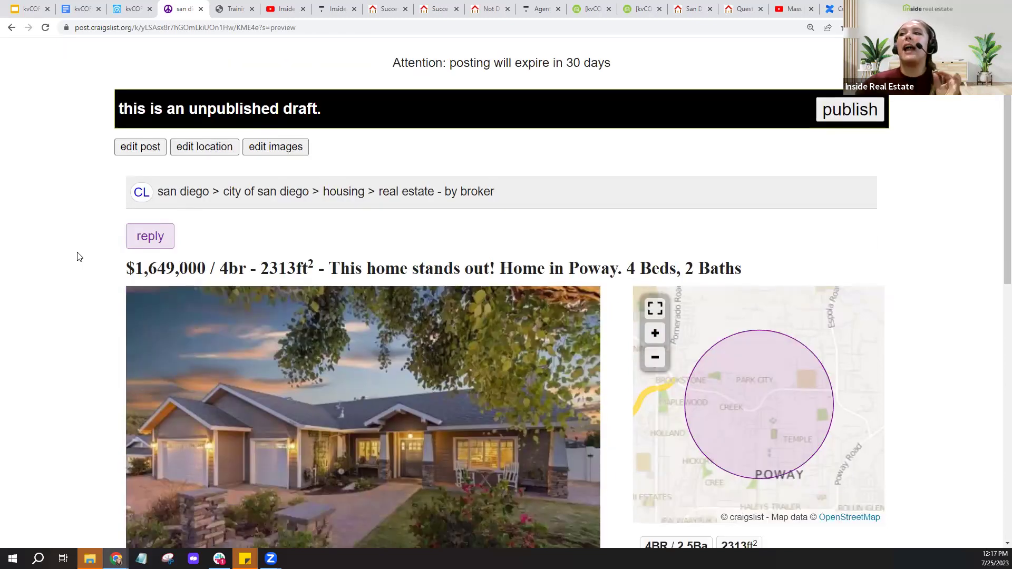
scroll(78, 257, "down", 1)
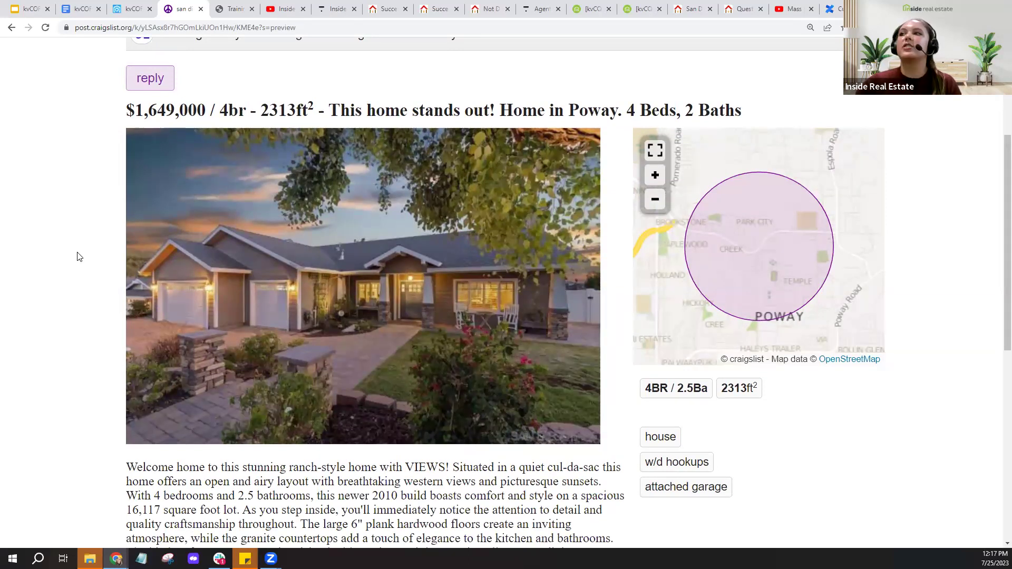
scroll(77, 257, "down", 1)
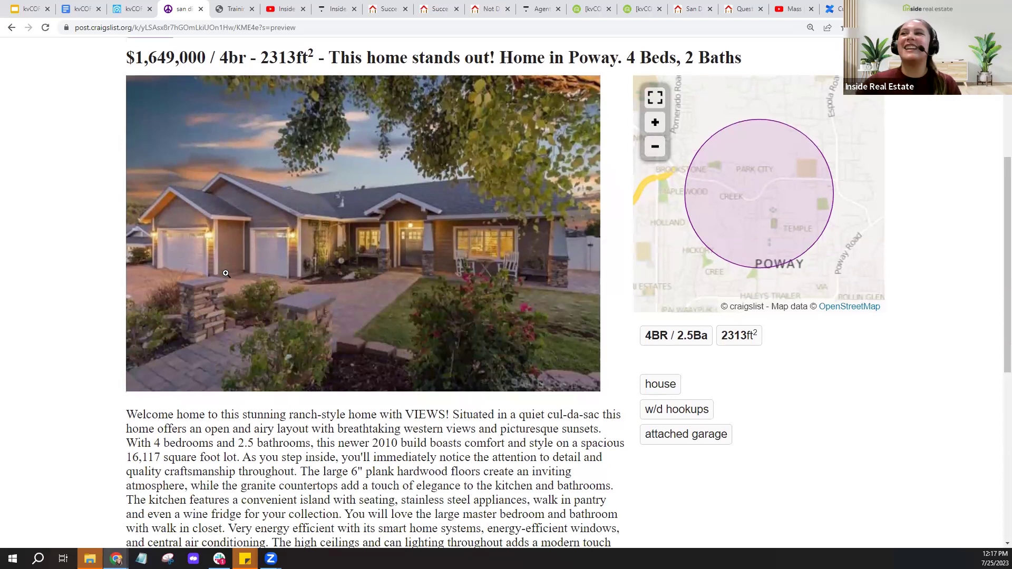
scroll(89, 288, "down", 2)
scroll(90, 288, "down", 2)
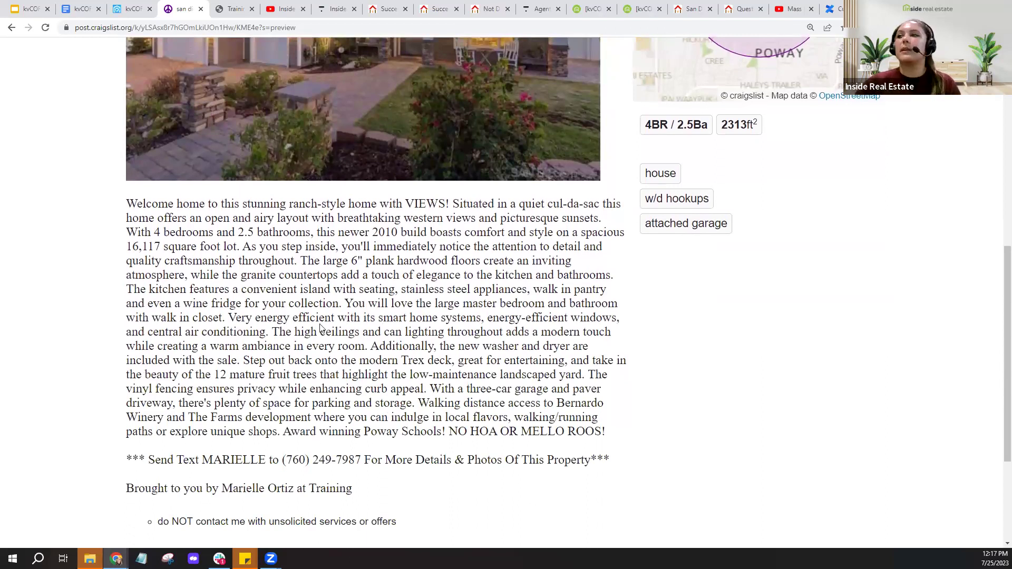
scroll(320, 328, "down", 2)
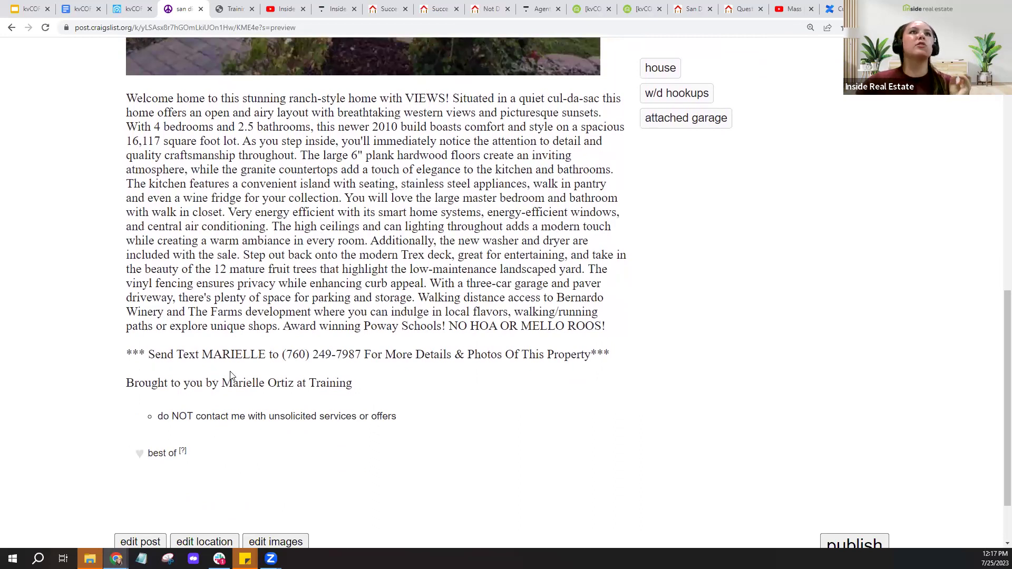
left_click_drag(202, 355, 270, 357)
left_click(259, 363)
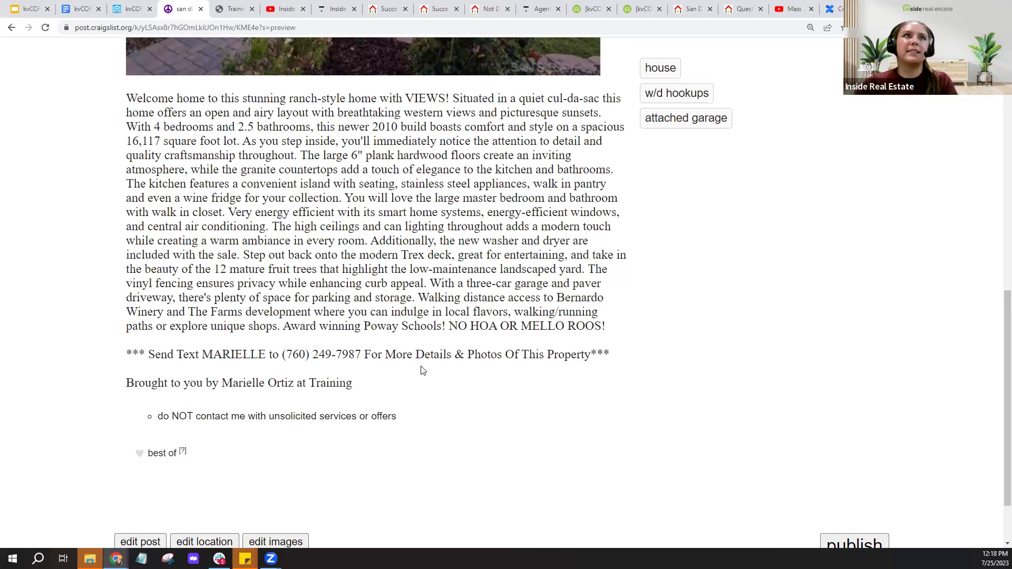
Step: Edit the post's description to replace the default text code with 123MainSt, and continue to the draft preview
scroll(421, 371, "up", 10)
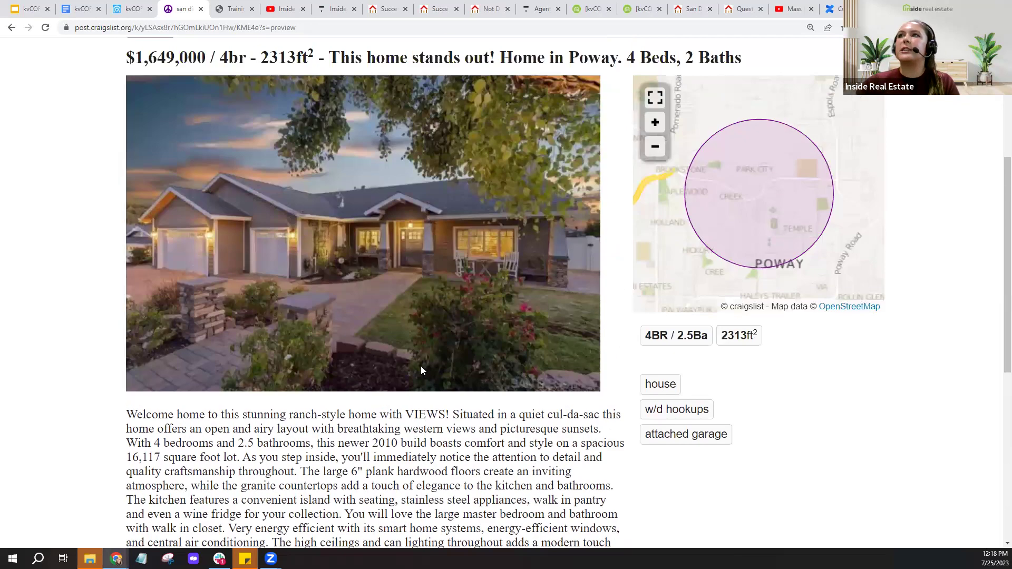
left_click(138, 93)
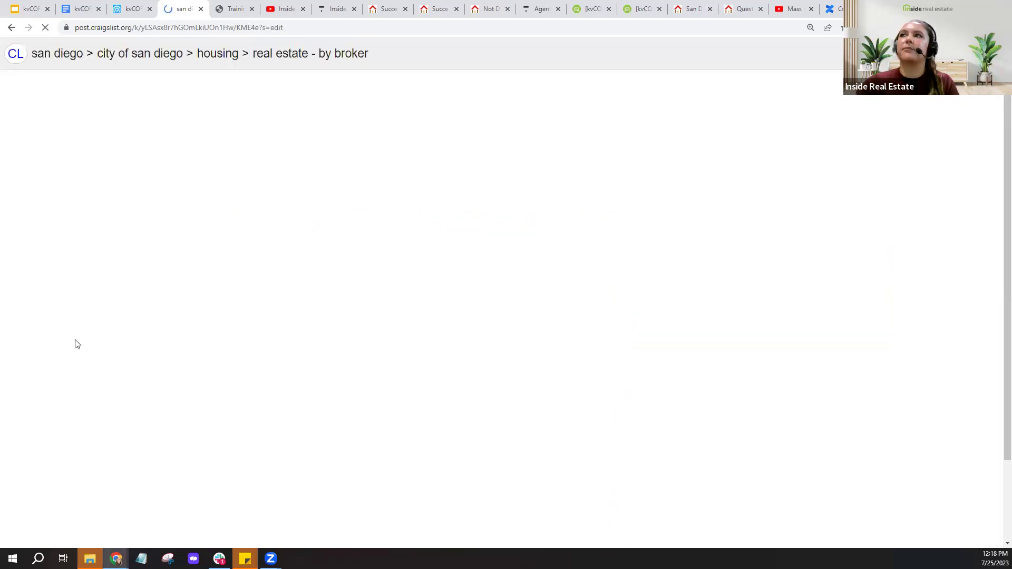
scroll(476, 323, "down", 5)
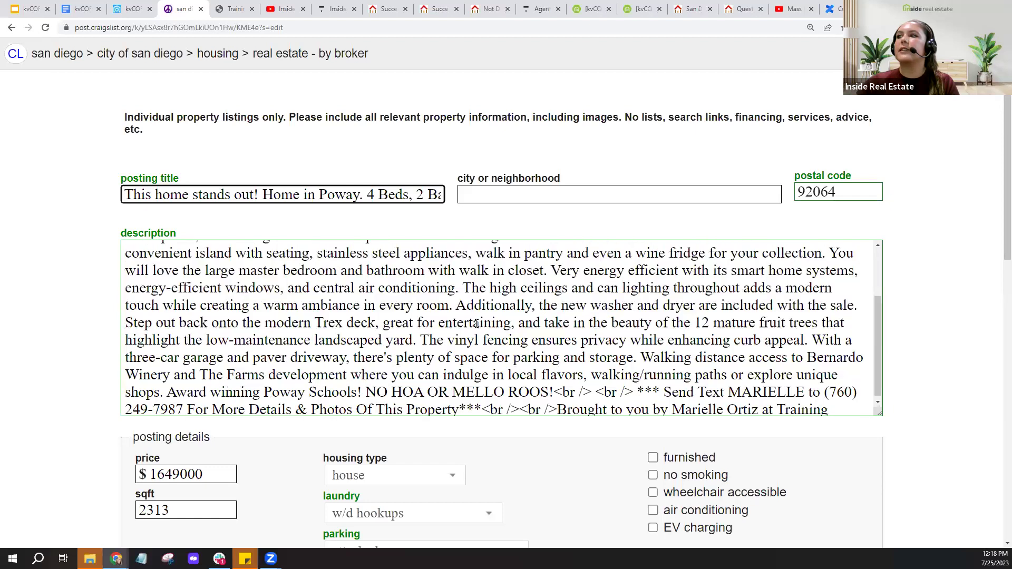
left_click_drag(729, 389, 805, 389)
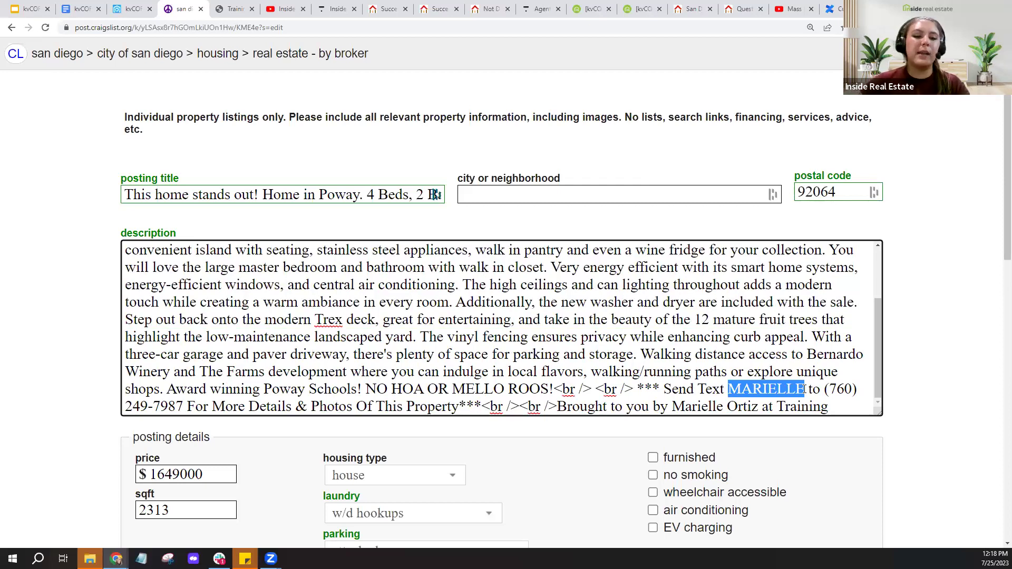
type("123MainS")
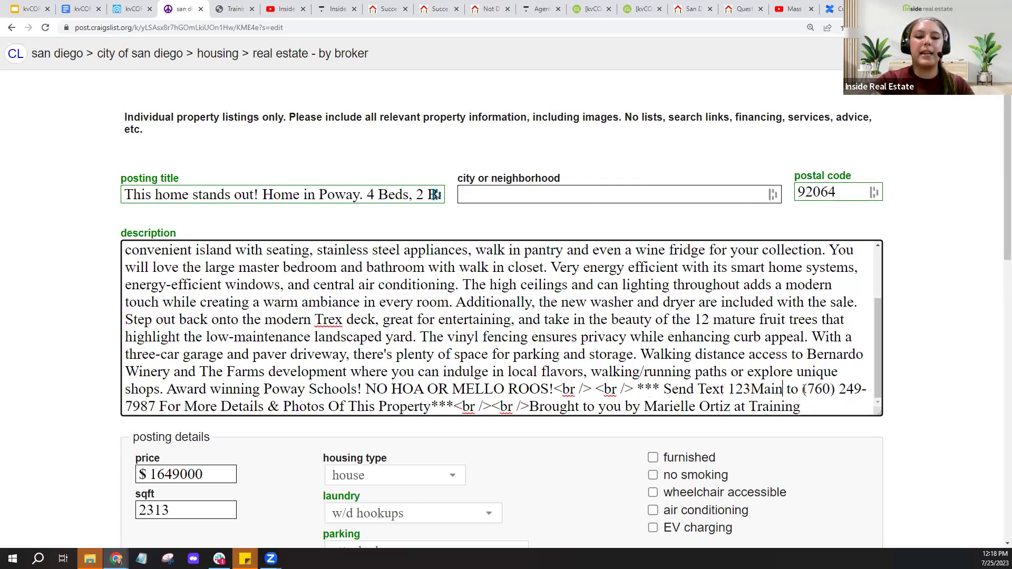
type("t")
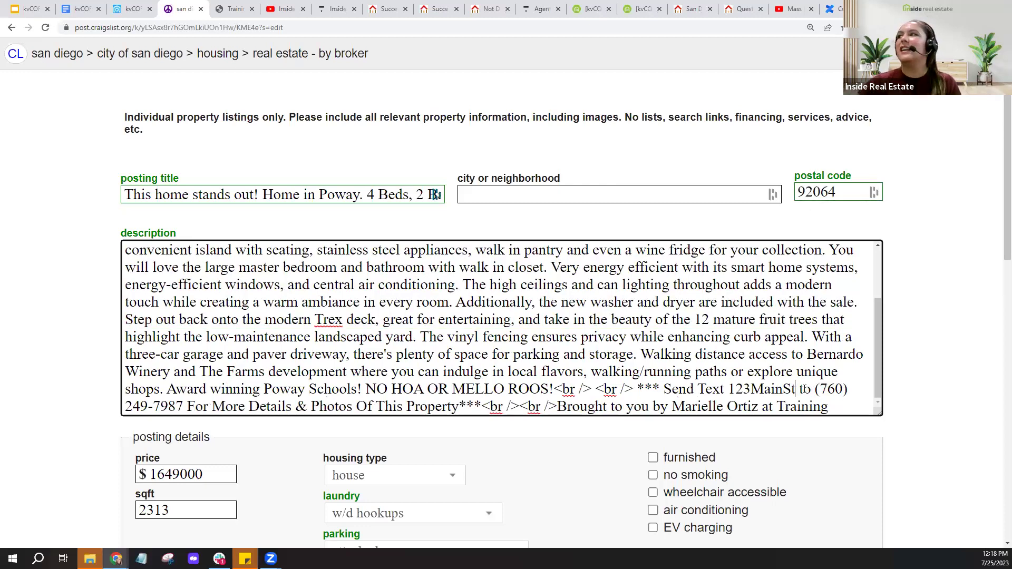
left_click(942, 320)
scroll(942, 320, "down", 7)
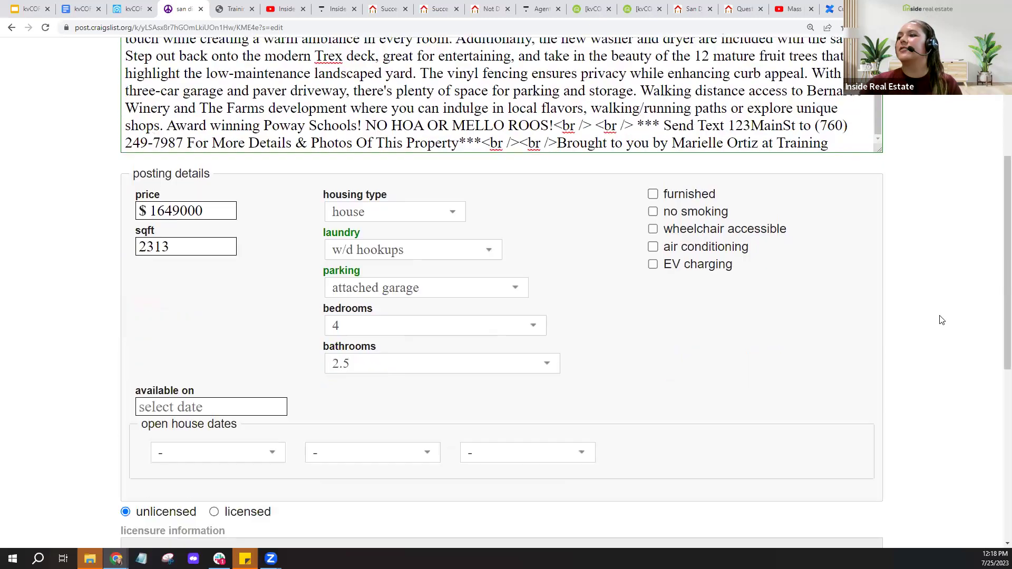
scroll(942, 320, "down", 5)
left_click(833, 467)
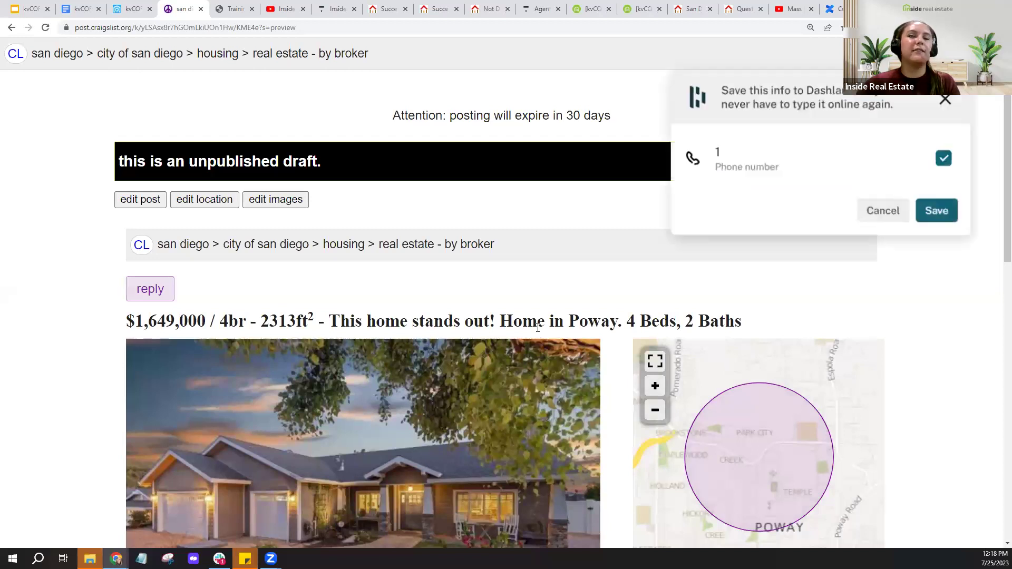
Step: Dismiss the Dashlane save offer, close the unpublished Craigslist draft, and return to the Text Code Strategies Guide
left_click(946, 99)
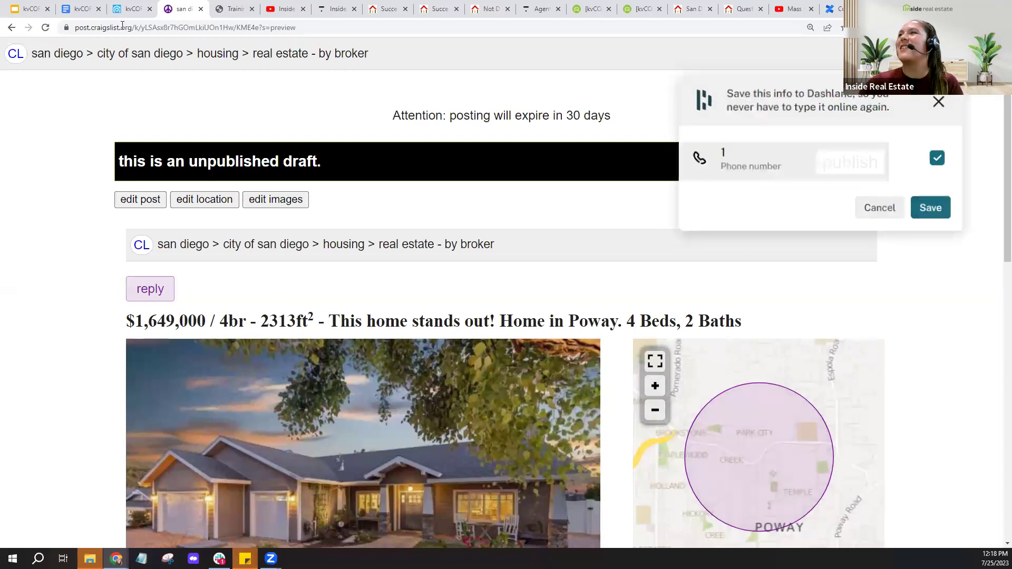
key("ctrl+w")
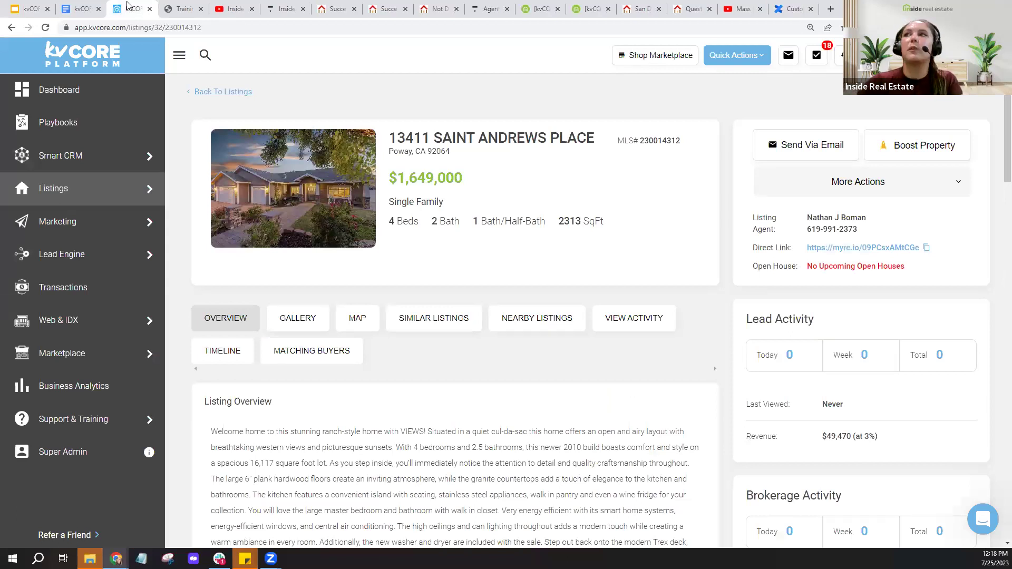
left_click(74, 7)
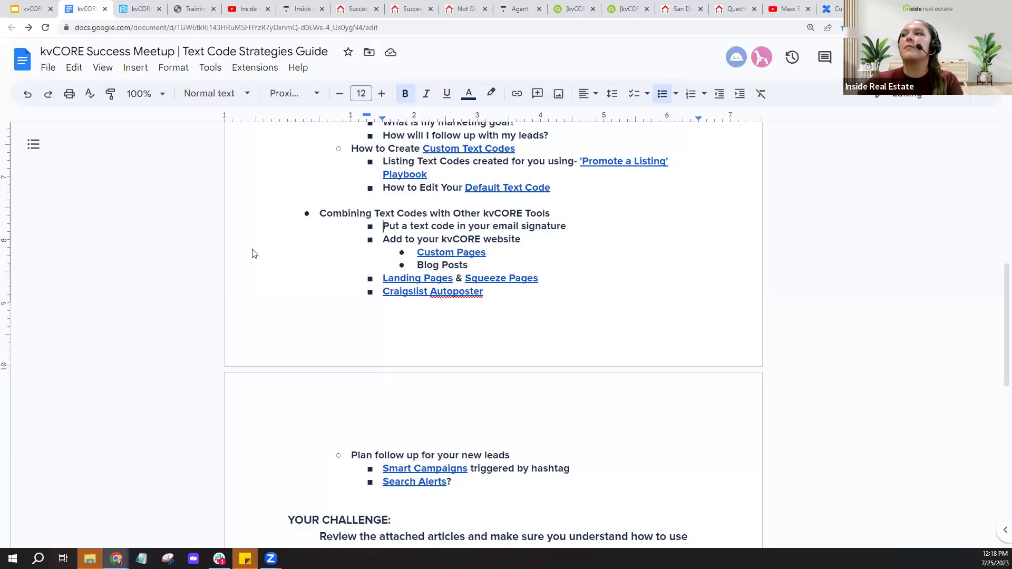
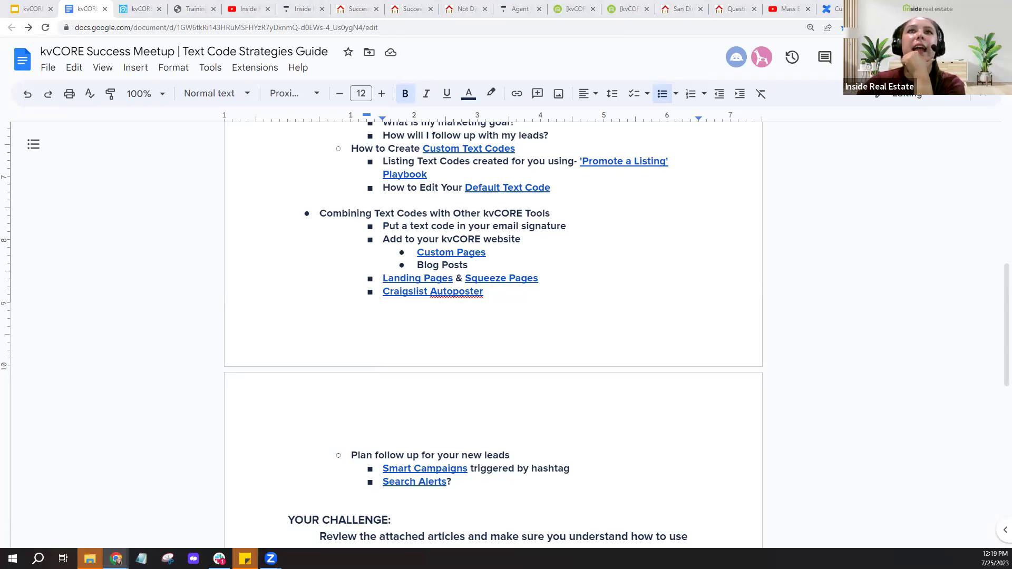
Step: In kvCORE, open the contact record of the newest lead tagged textedmycode in Smart CRM
left_click(133, 9)
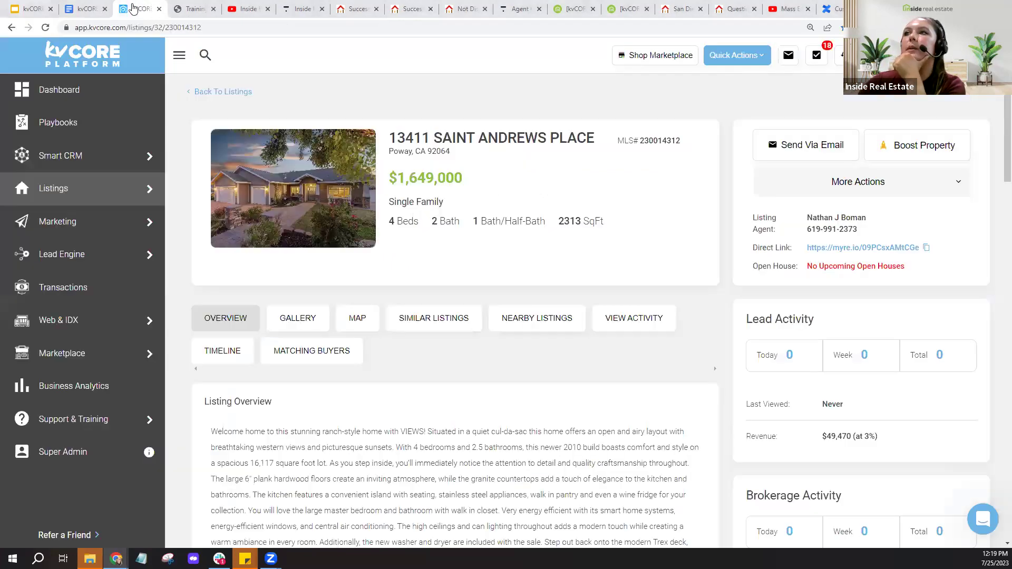
left_click(81, 157)
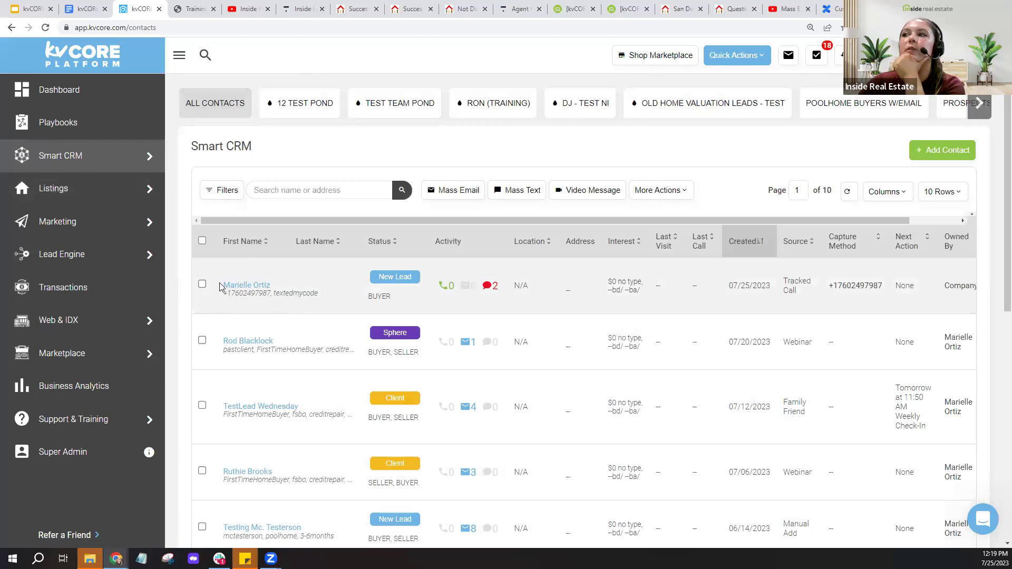
left_click(255, 287)
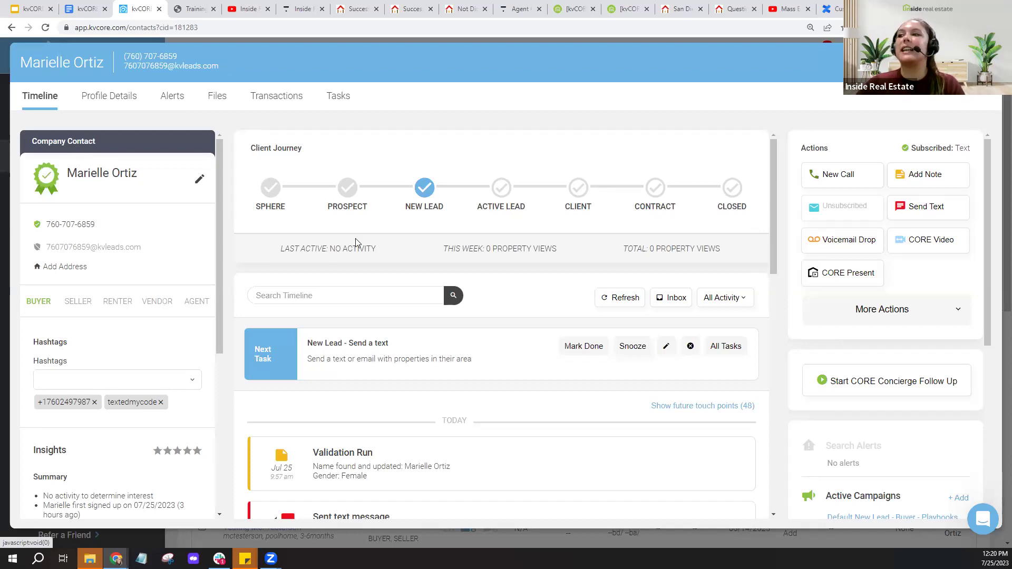
Step: Examine the lead's timeline for the Validation Run entry with the name and gender found, and close the contact record
scroll(429, 337, "down", 2)
scroll(429, 337, "down", 2)
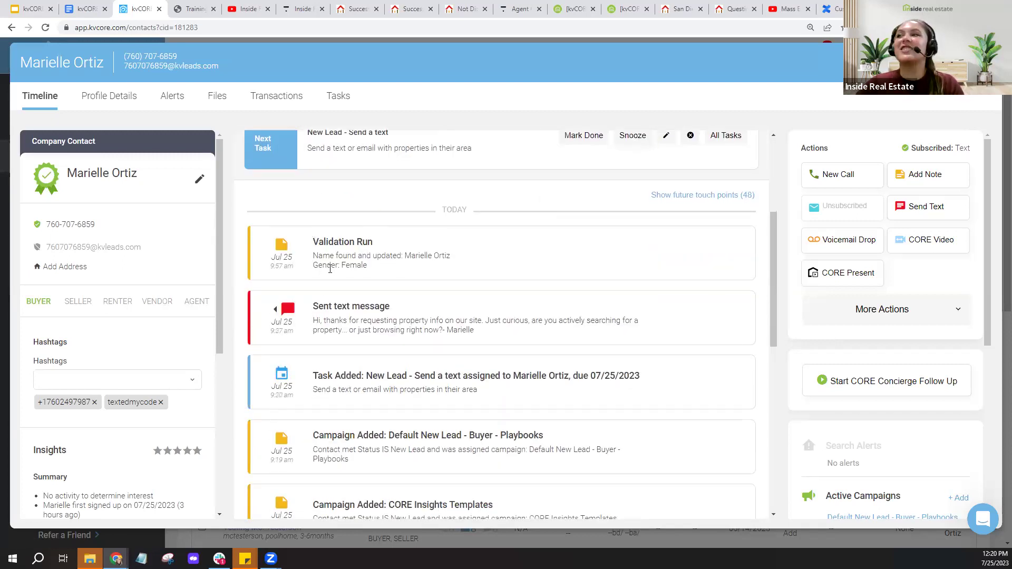
left_click_drag(405, 256, 483, 258)
left_click(444, 256)
left_click(451, 270)
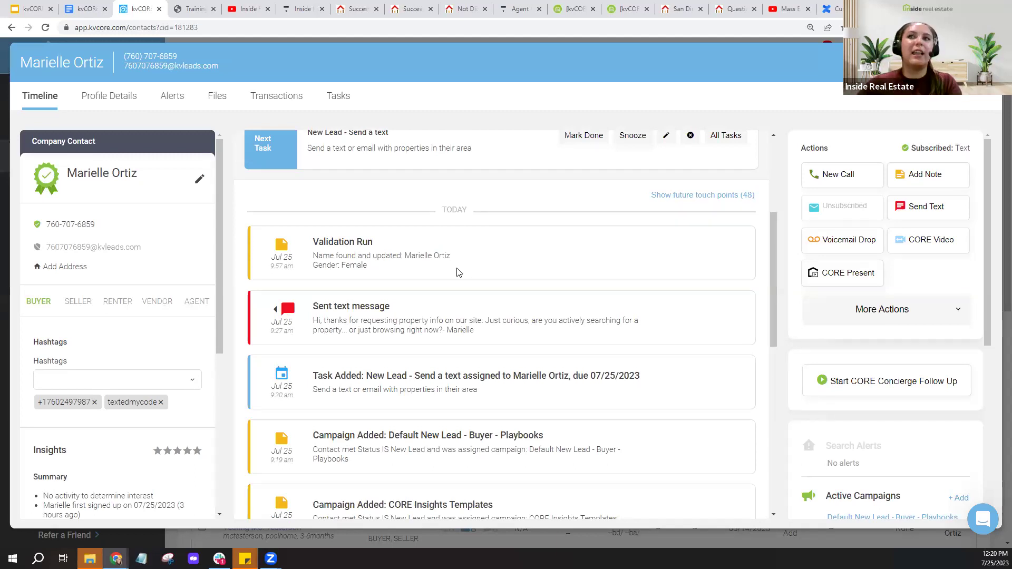
key("Escape")
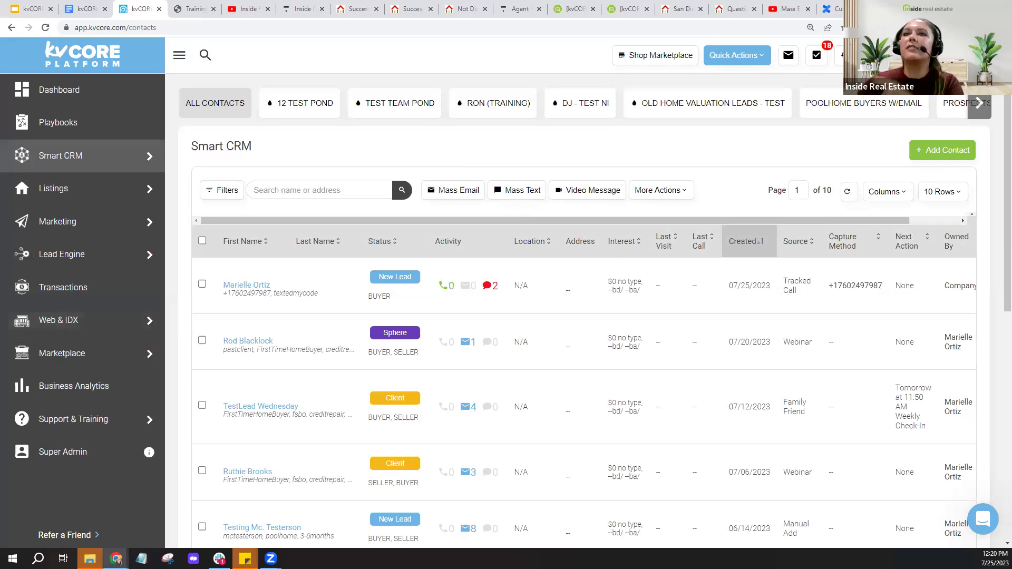
Step: Switch to the Text Code Strategies Guide, copy its sharing link, and close the sharing options
left_click(92, 7)
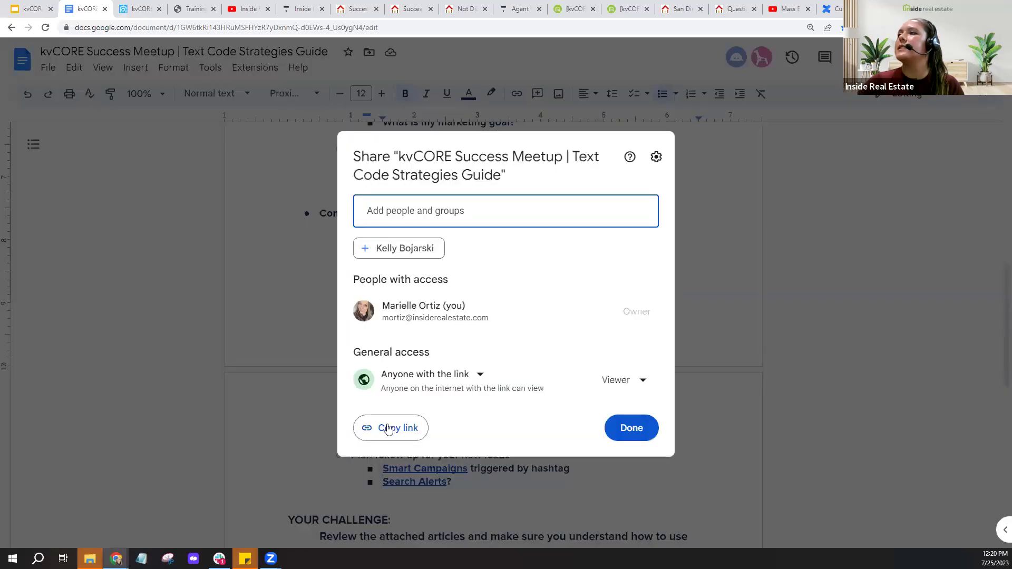
left_click(628, 431)
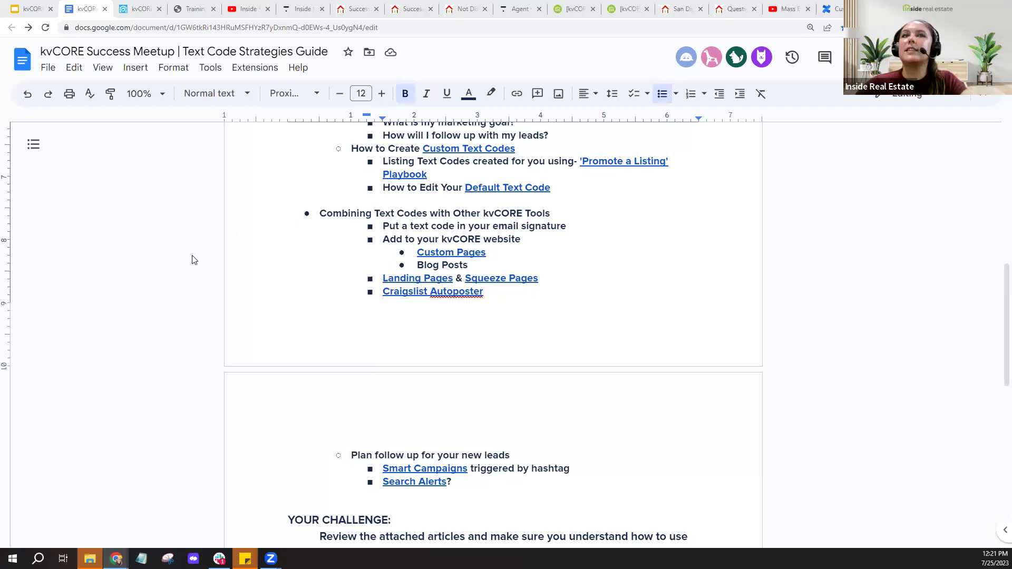
Step: Show the guide's Plan follow up for your new leads section, and switch back to Smart CRM in kvCORE
scroll(192, 260, "down", 3)
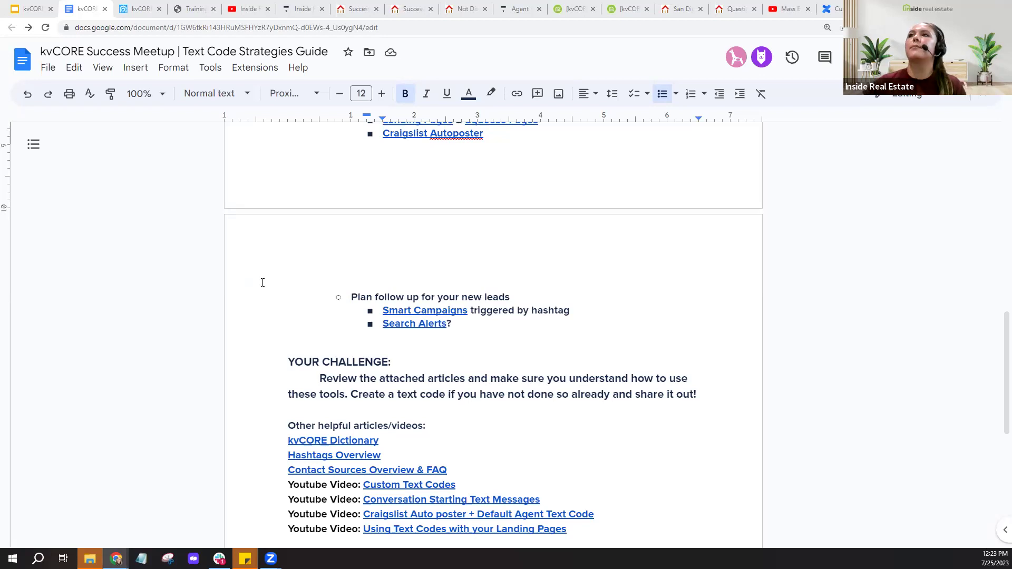
left_click(140, 11)
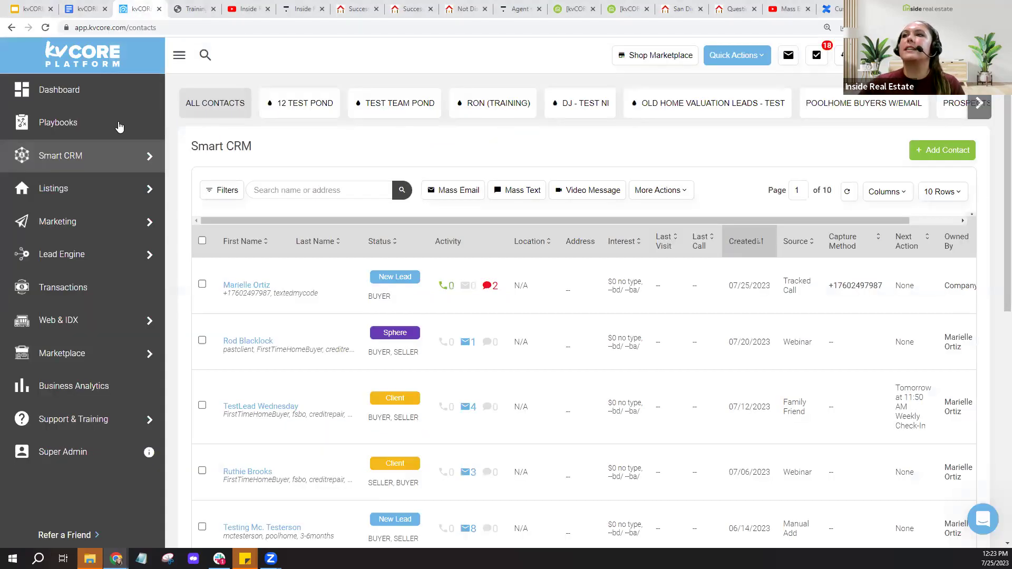
Step: Open Call and Text Capture in Lead Engine and look up the 123MainSt custom text code and its hashtag
left_click(90, 260)
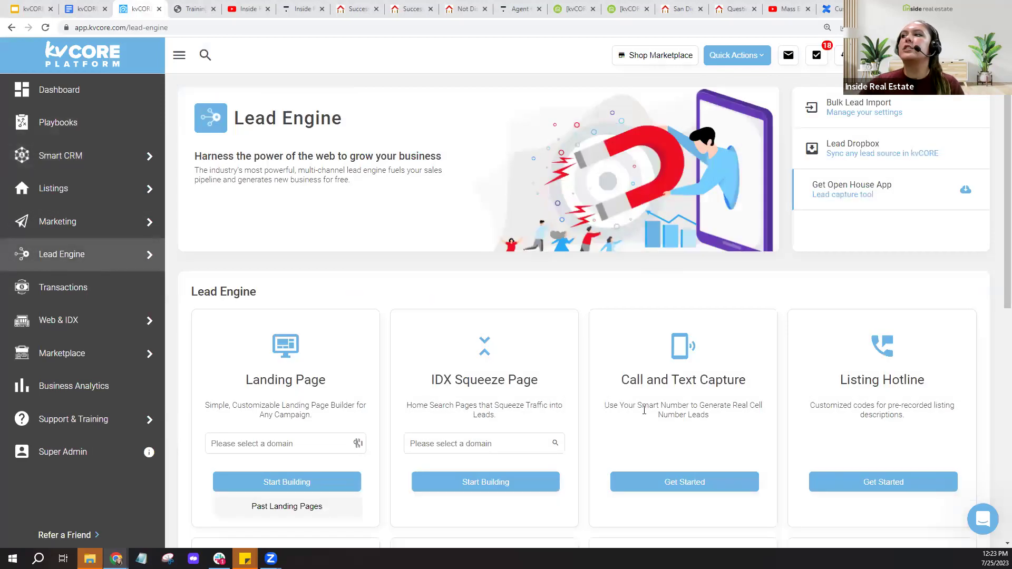
left_click(674, 485)
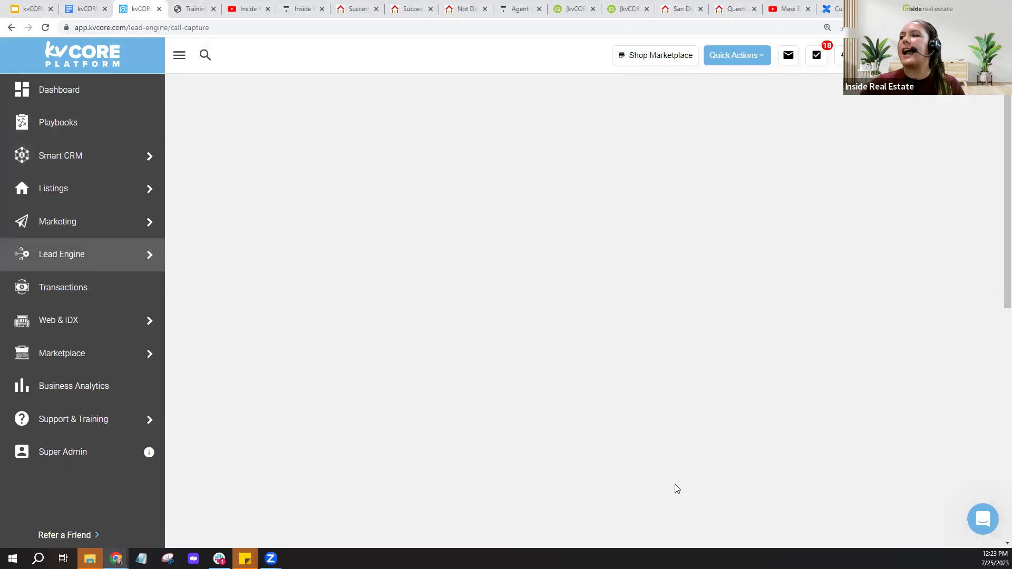
scroll(566, 313, "down", 3)
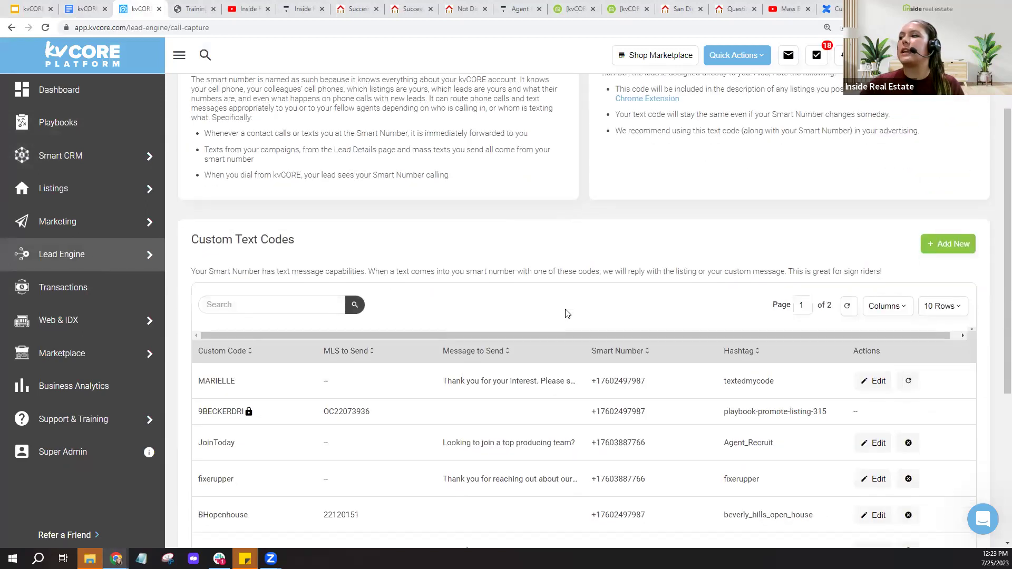
scroll(566, 313, "down", 4)
double_click(209, 348)
left_click_drag(716, 350, 791, 349)
left_click(791, 349)
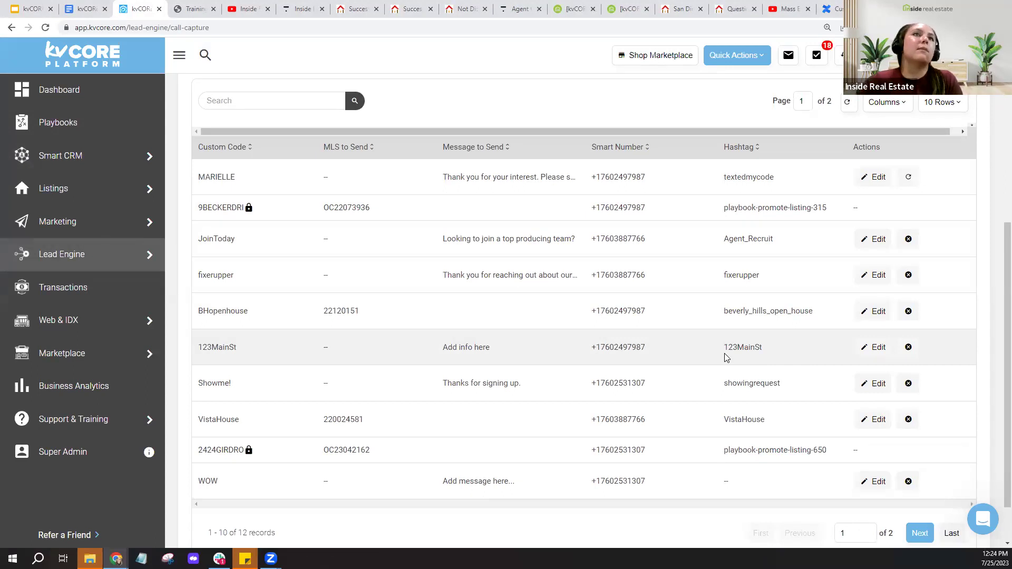
Step: Open the Smart Campaigns management page from the marketing tools
mouse_move(158, 222)
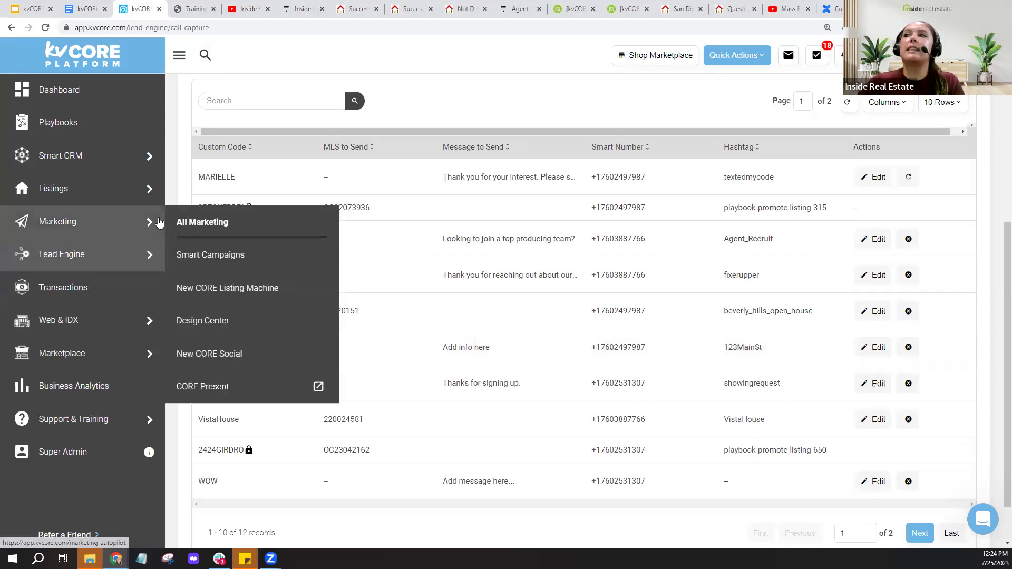
right_click(210, 261)
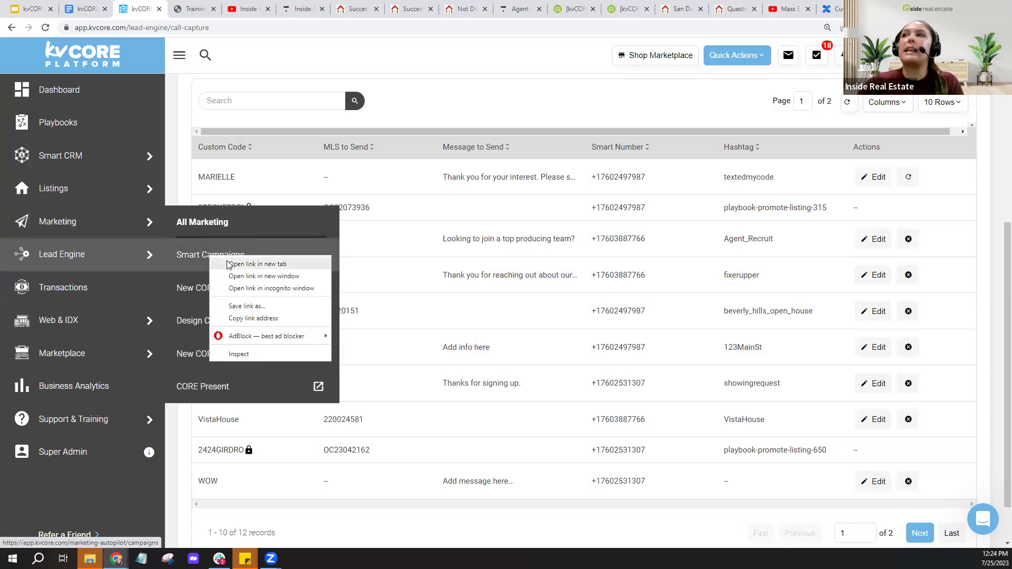
left_click(100, 224)
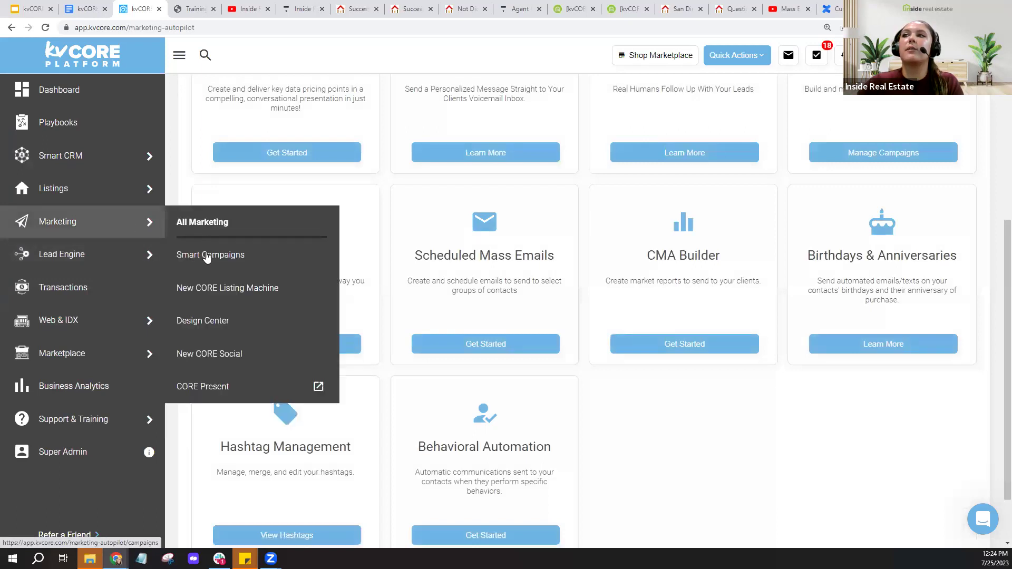
scroll(686, 289, "up", 4)
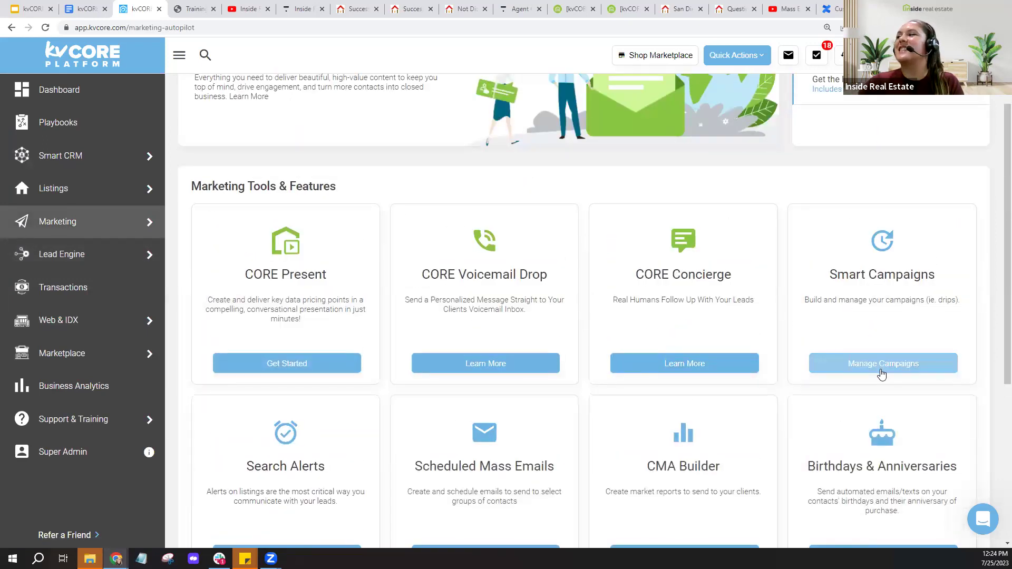
left_click(882, 364)
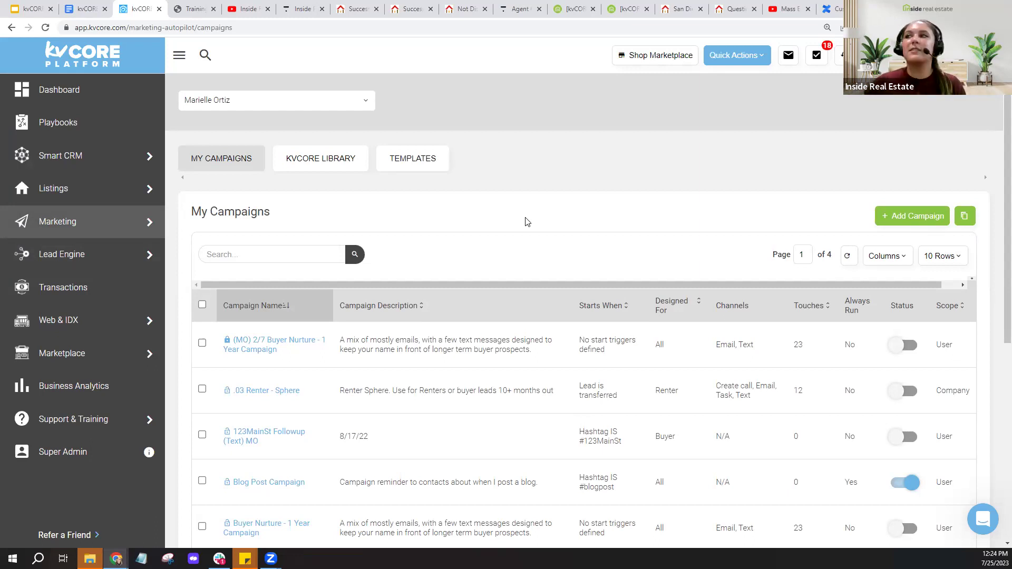
Step: Search My Campaigns for "new lead" and open the user-scope Default New Lead - Buyer campaign
left_click(309, 254)
type("new lead buyer")
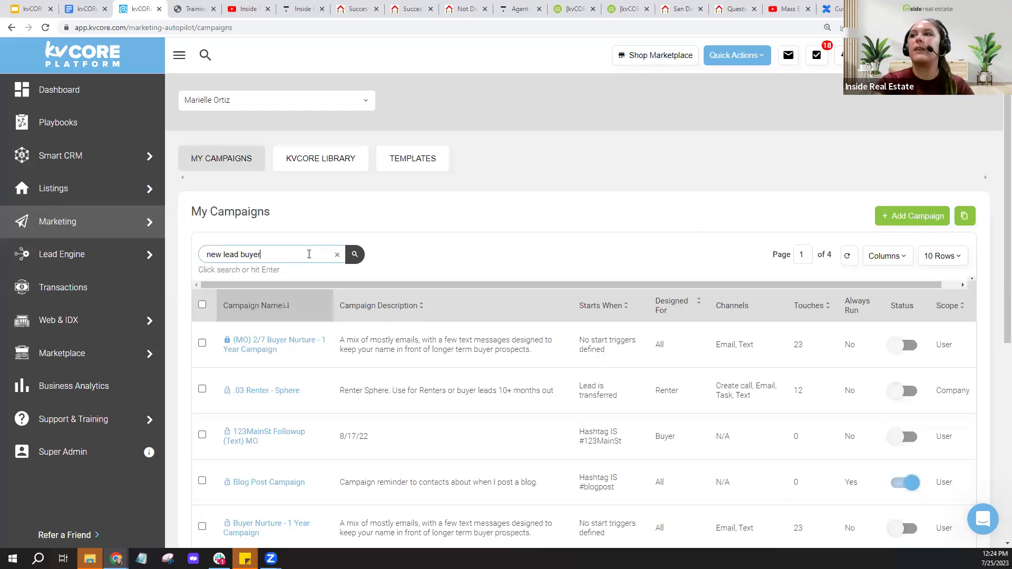
left_click(356, 254)
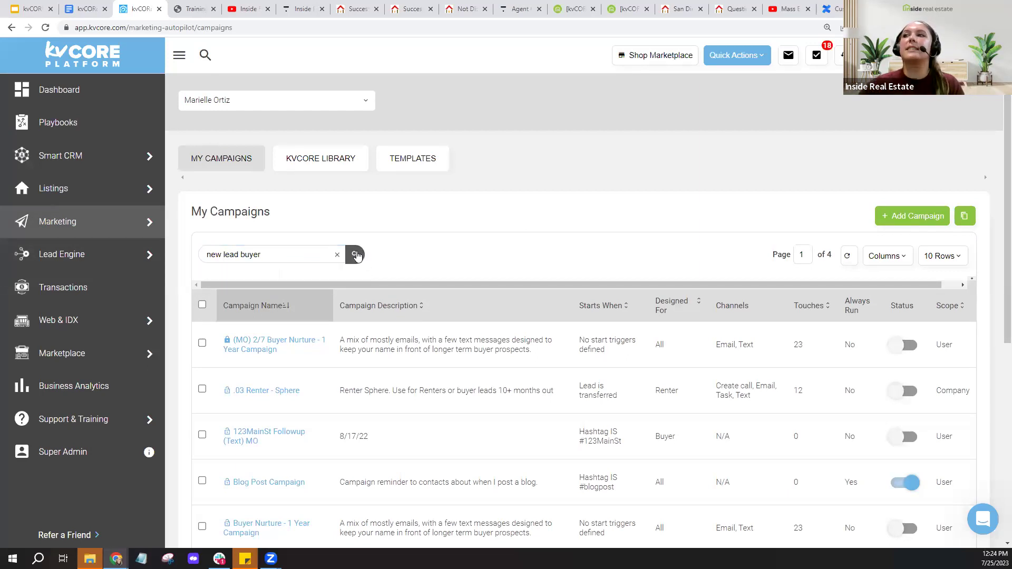
left_click_drag(240, 257, 296, 255)
key("BackSpace")
left_click(355, 256)
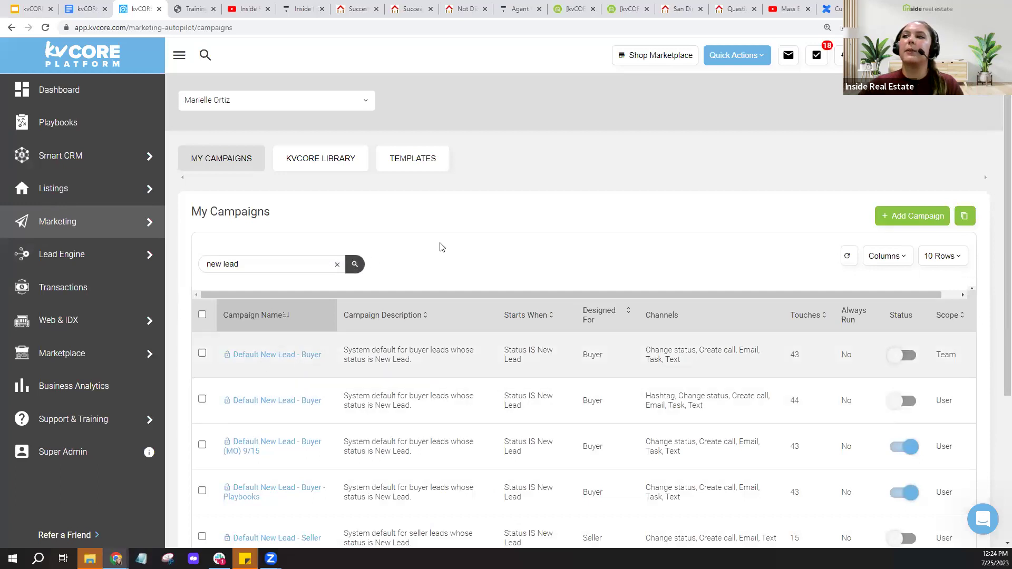
scroll(429, 246, "down", 1)
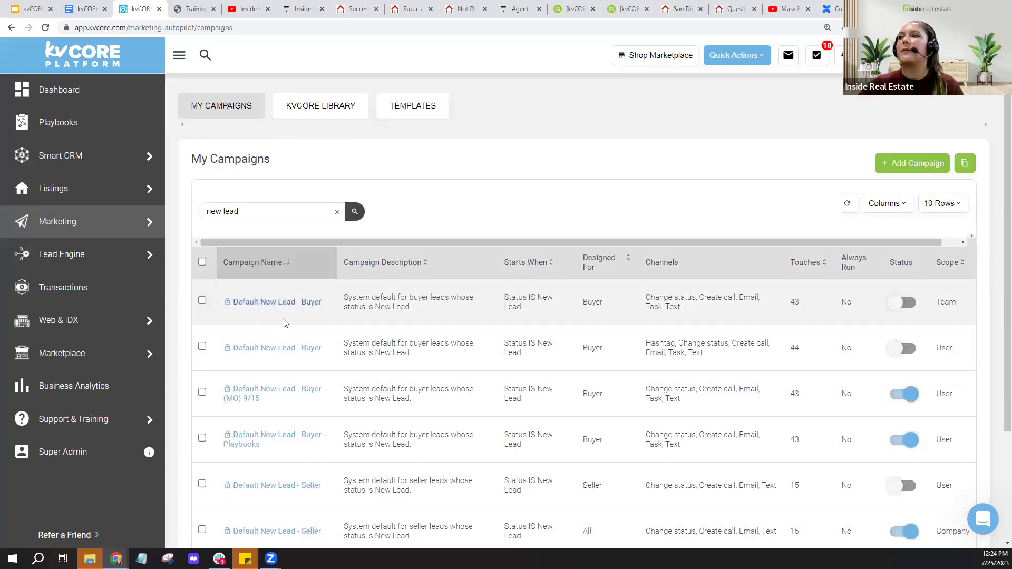
left_click(285, 348)
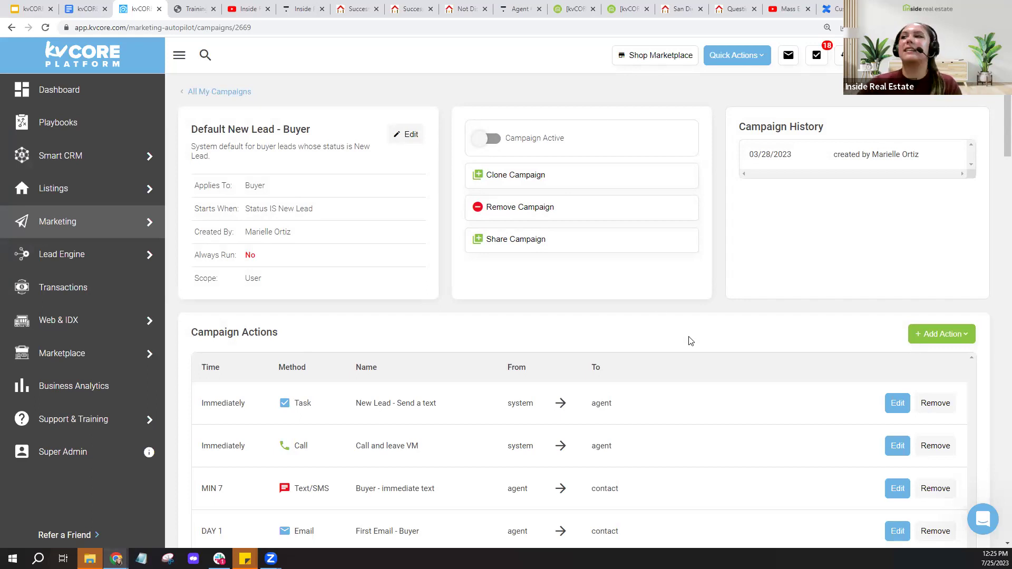
Step: Review the campaign's scheduled actions and start cloning the campaign
scroll(691, 342, "down", 3)
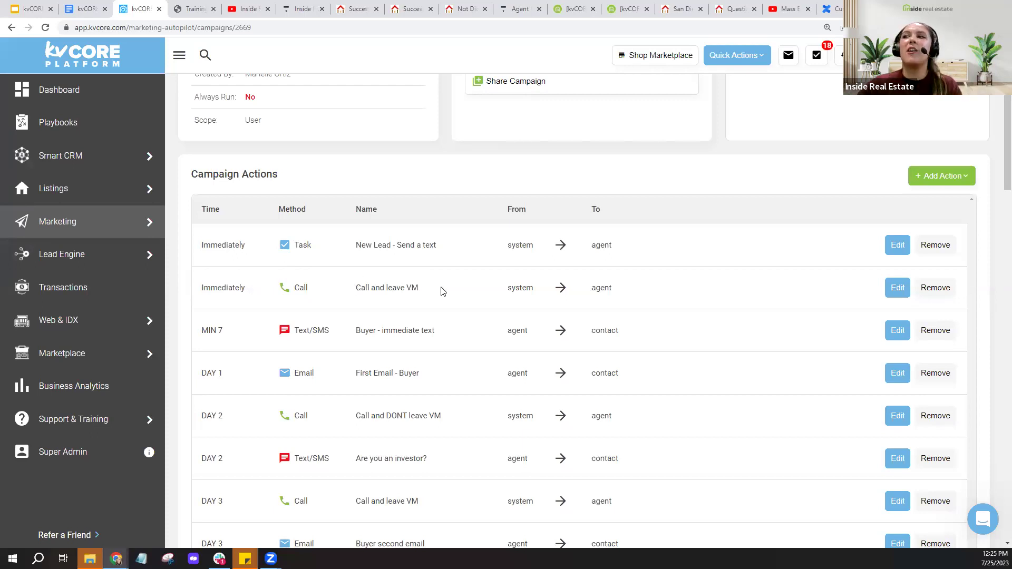
scroll(442, 292, "down", 1)
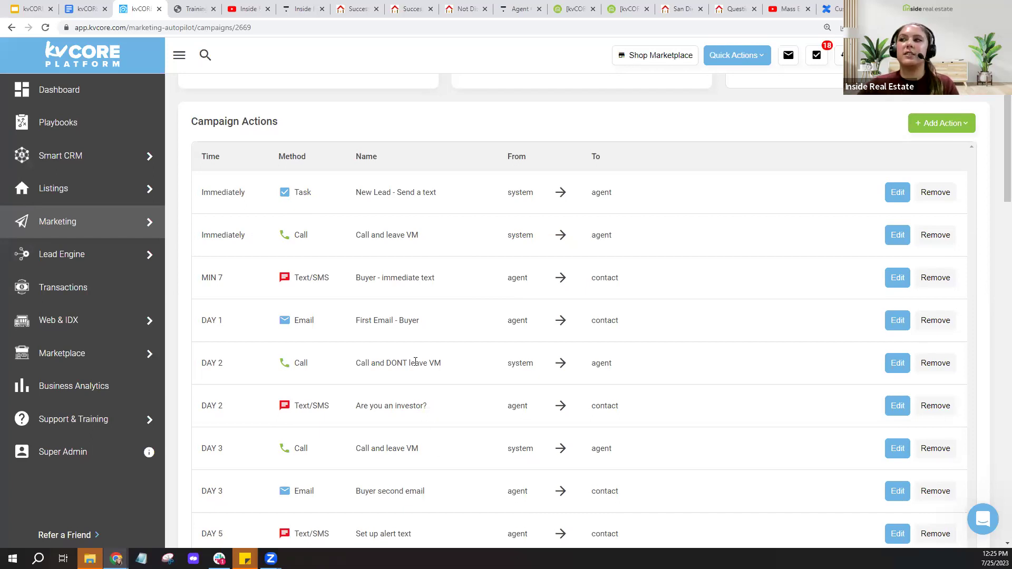
scroll(490, 398, "down", 4)
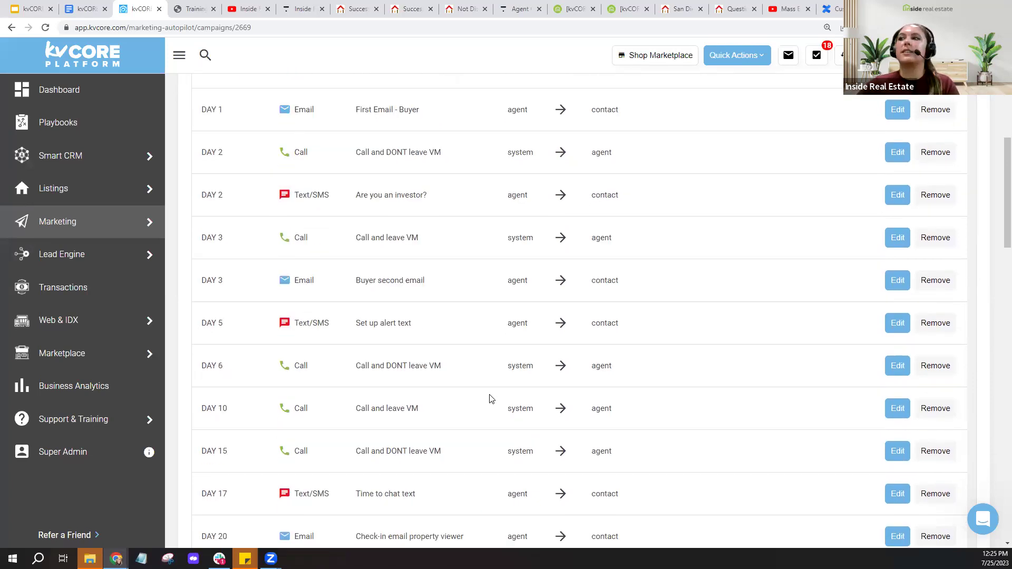
scroll(491, 399, "up", 8)
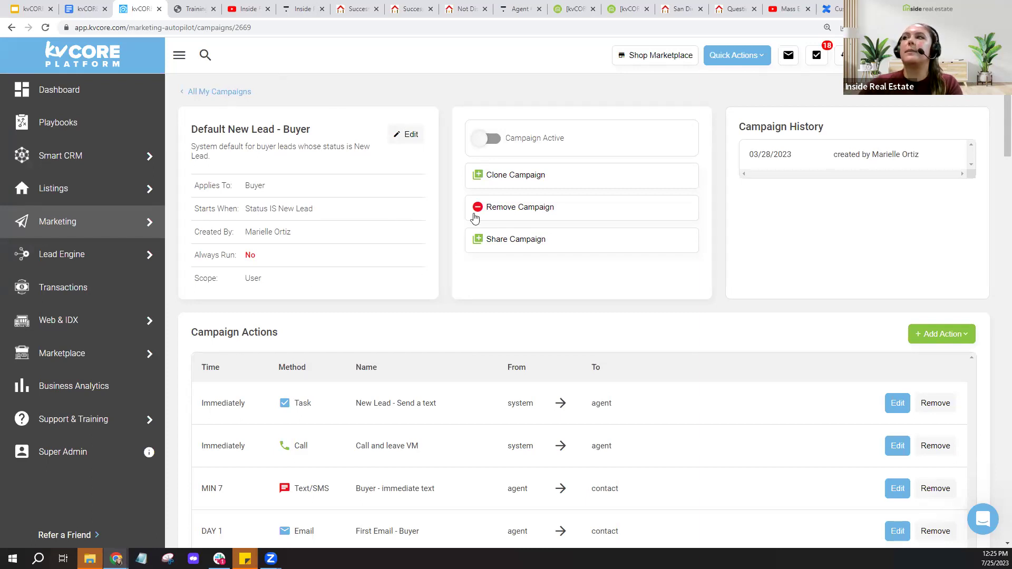
left_click(511, 180)
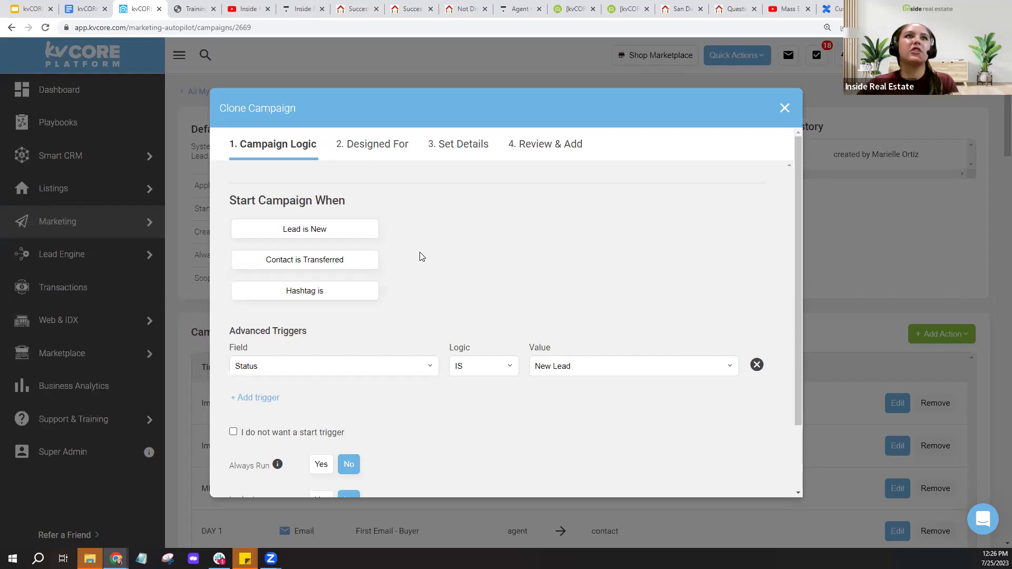
Step: Set the cloned campaign to start when the hashtag is 123MainSt, and continue to the Designed For stage
scroll(420, 256, "down", 1)
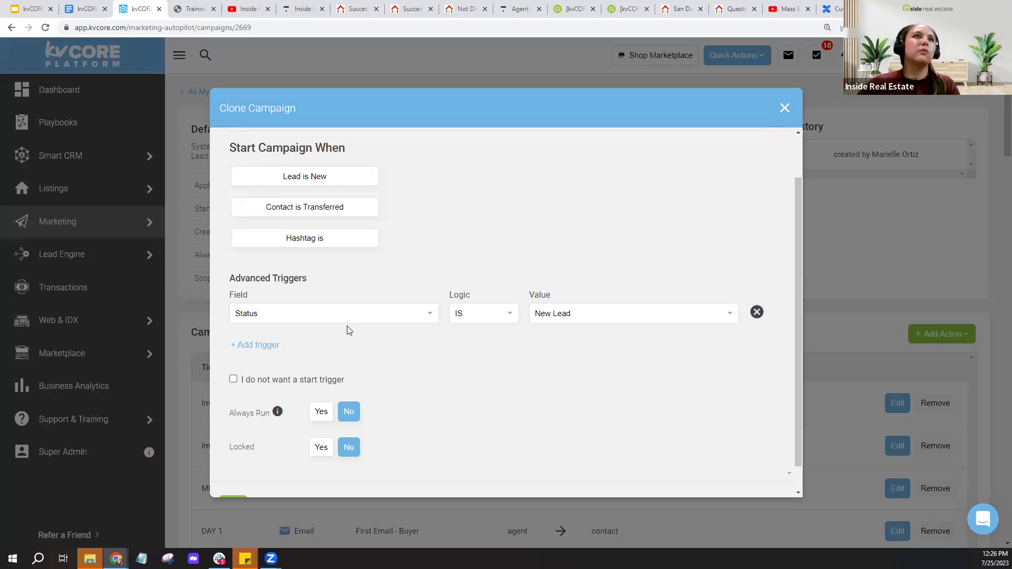
left_click(304, 239)
left_click(425, 255)
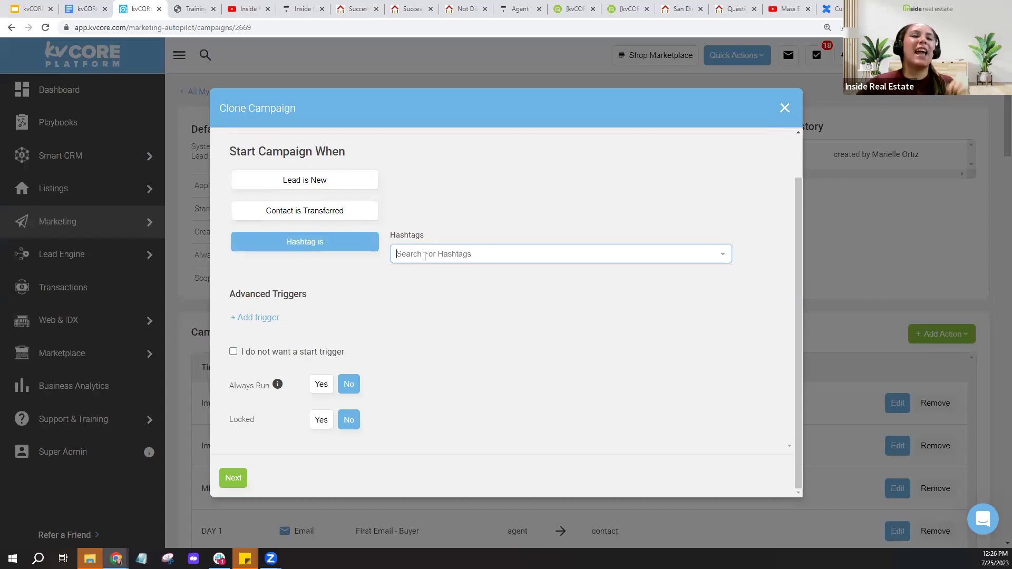
type("123MainS")
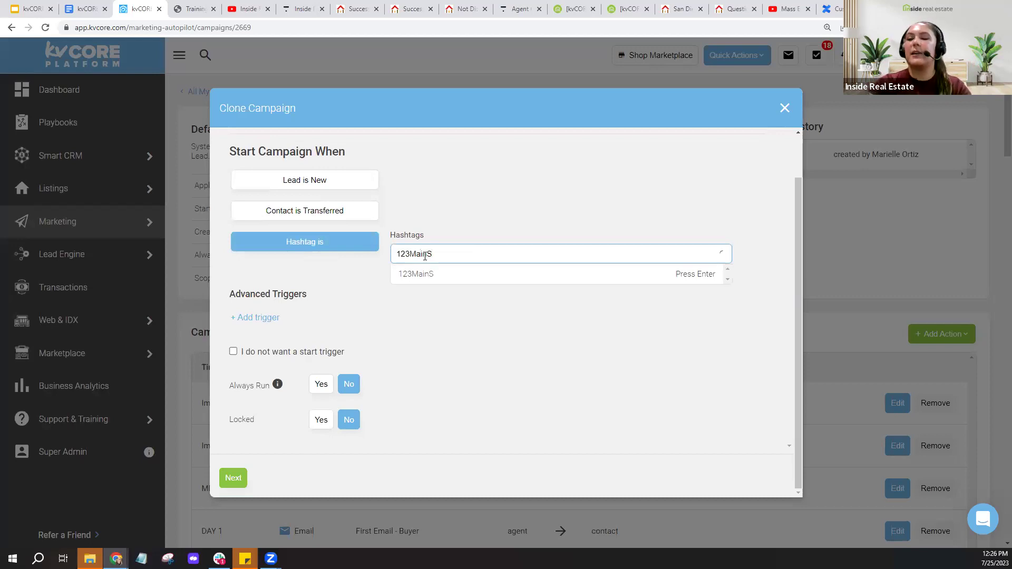
type("t")
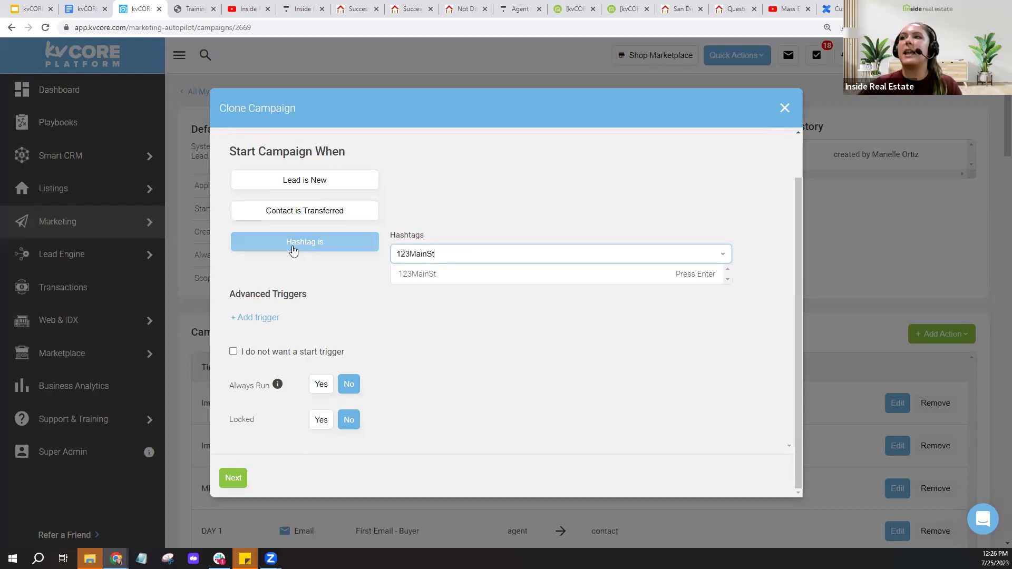
left_click(464, 277)
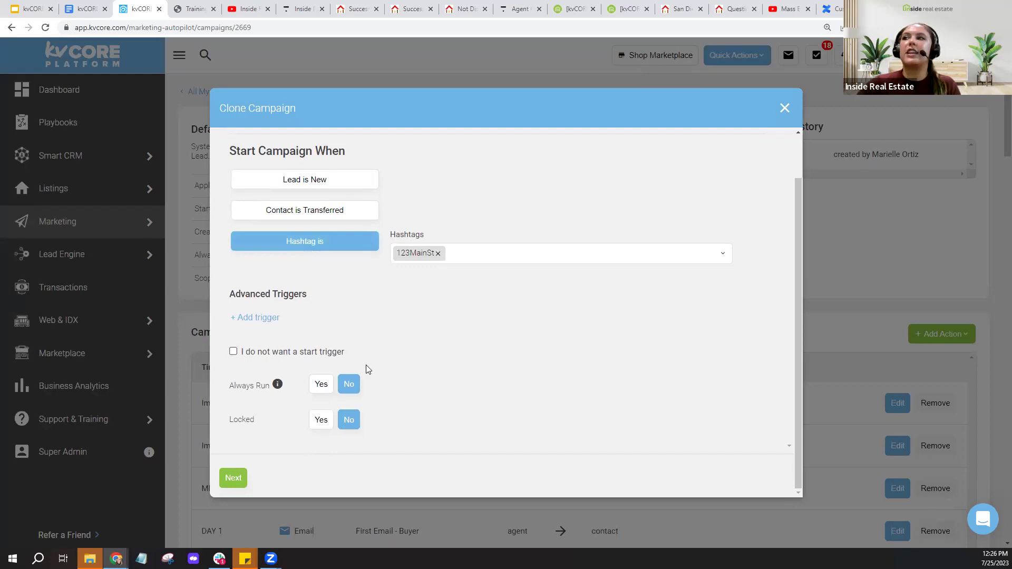
scroll(366, 365, "up", 1)
left_click(304, 292)
left_click(304, 301)
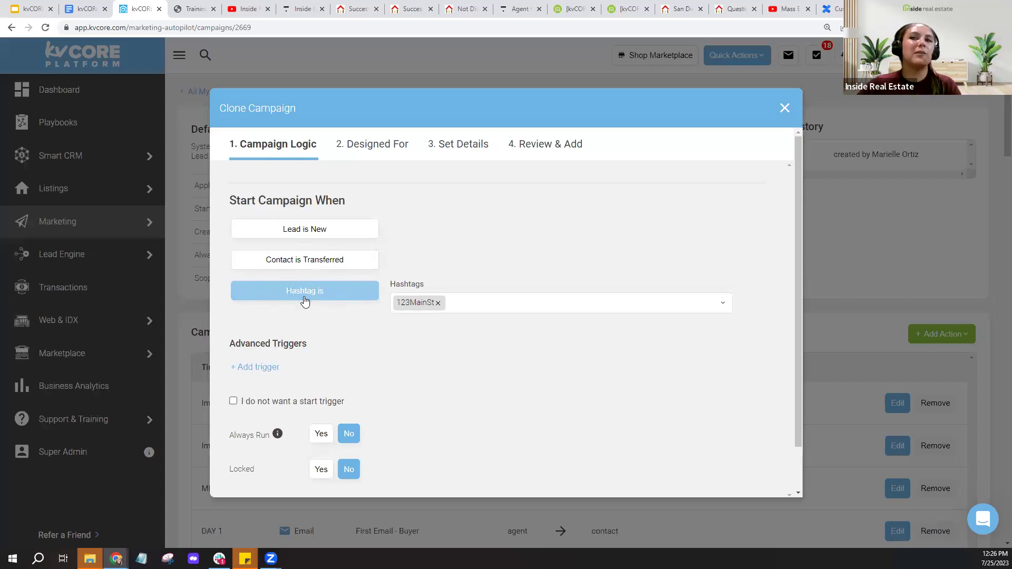
scroll(376, 359, "down", 1)
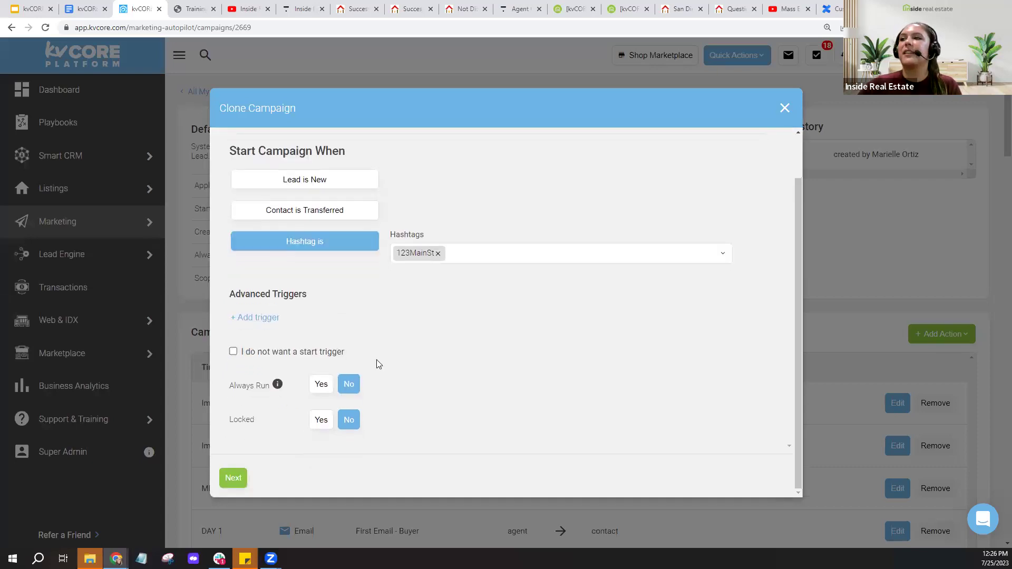
left_click(234, 480)
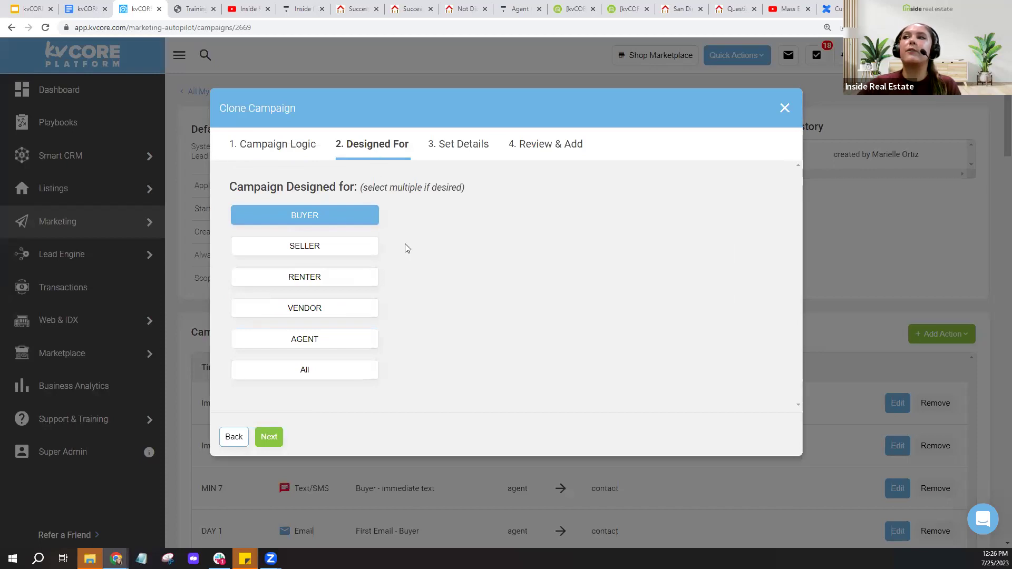
Step: Design the cloned campaign for all contact types and continue to its details
left_click(335, 252)
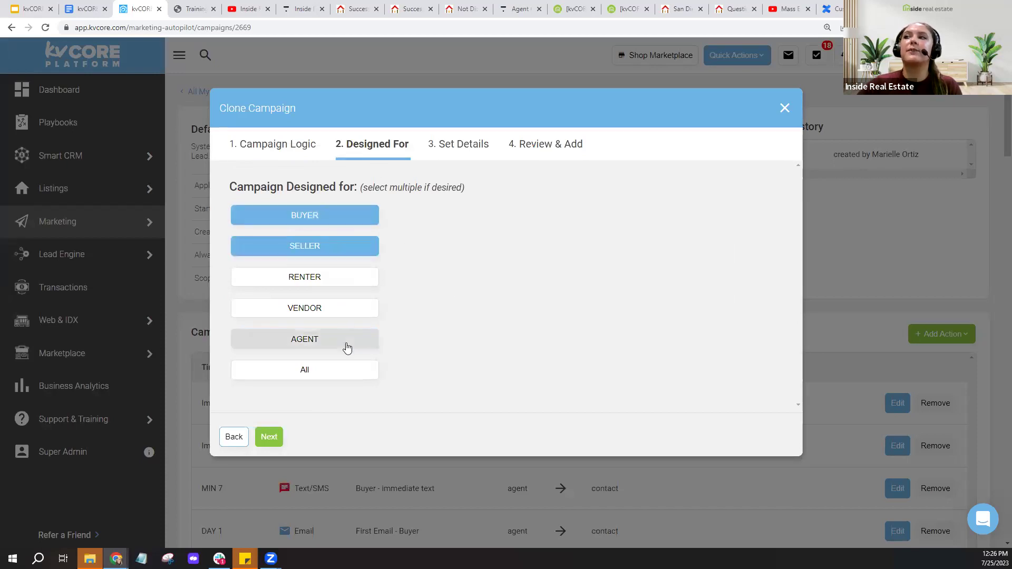
left_click(323, 374)
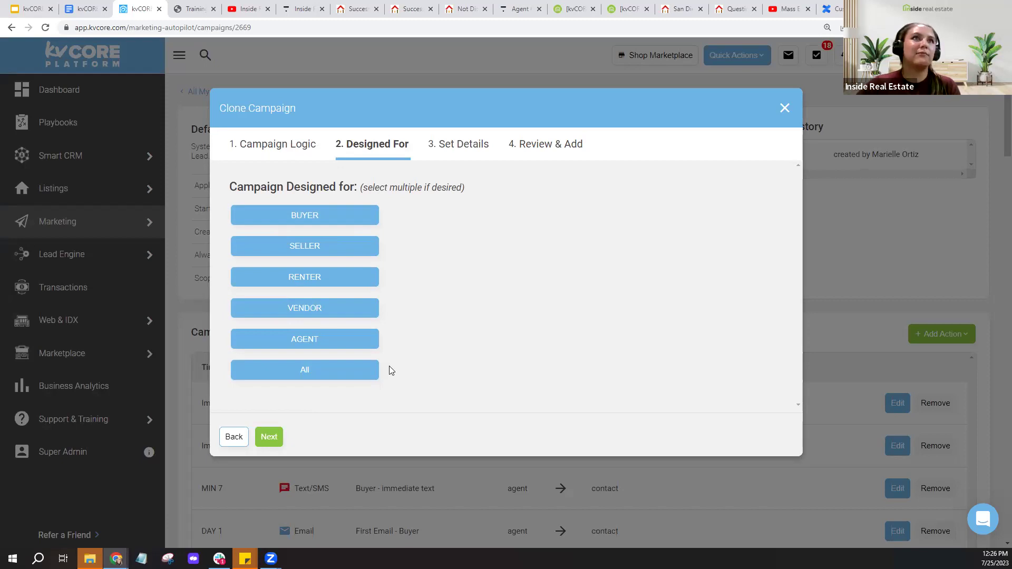
left_click(271, 440)
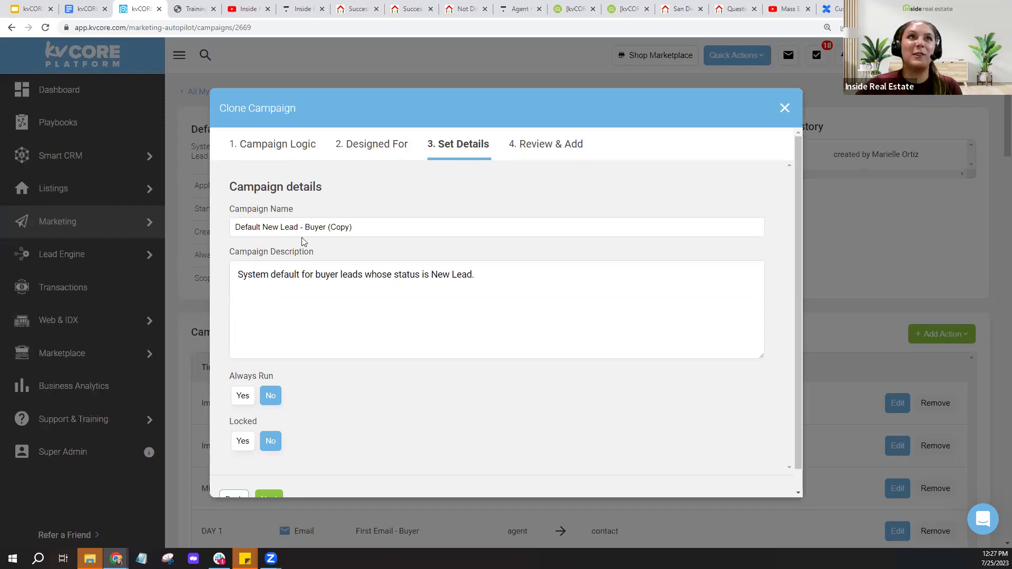
Step: Name the cloned campaign "123MainSt Campaign"
double_click(287, 226)
left_click(351, 222)
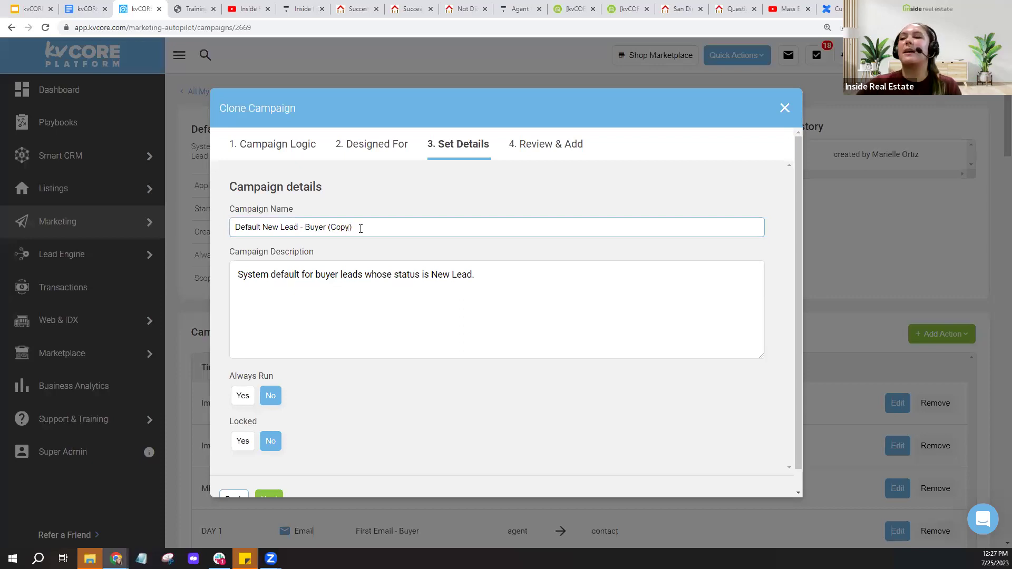
triple_click(361, 227)
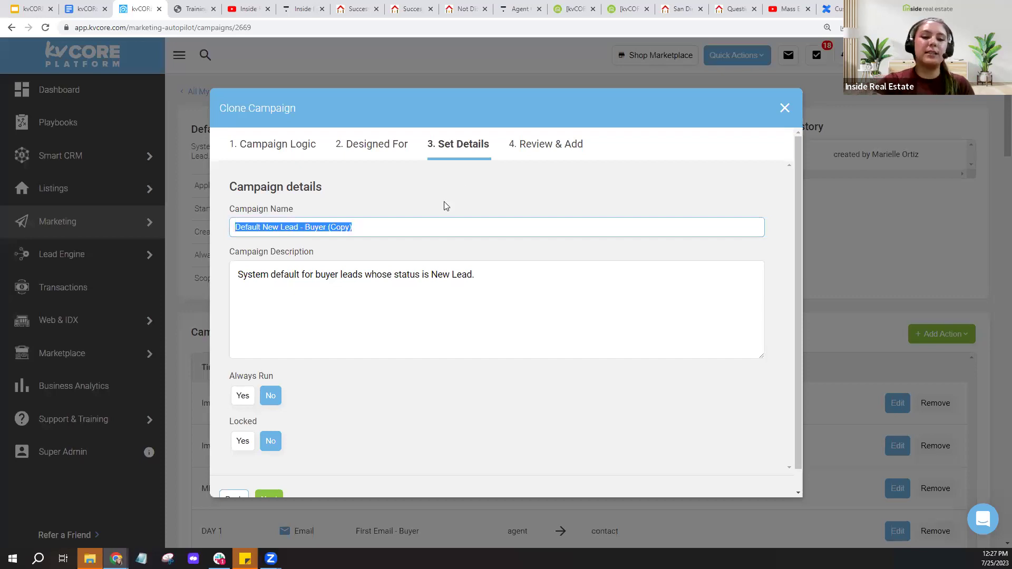
type("123Mai")
type("nSrt")
type(" Campaign")
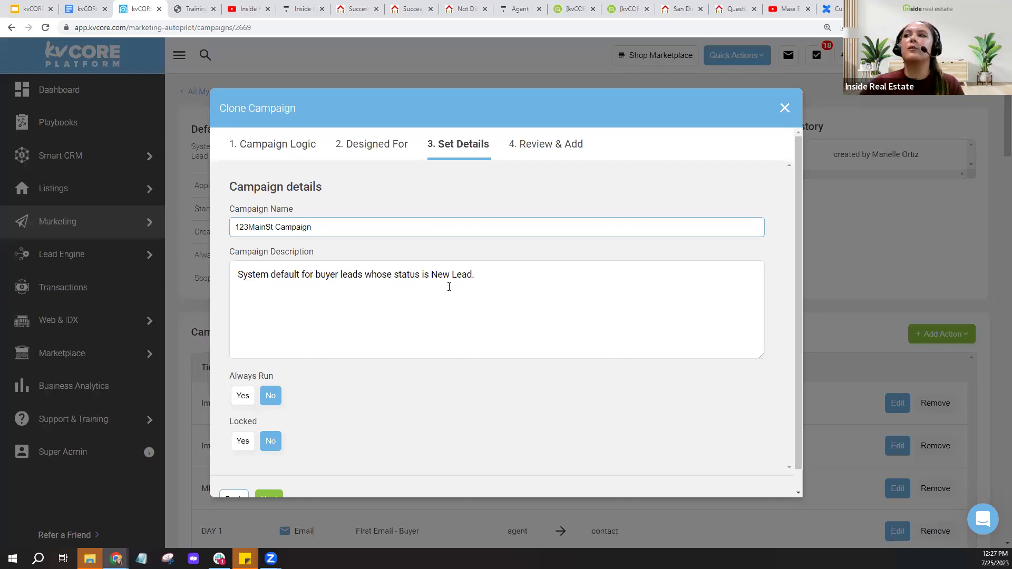
Step: Replace the campaign description with "Campaign for new leads generated with 123MainSt Text Code." and finish adding the cloned campaign
left_click_drag(490, 276, 235, 276)
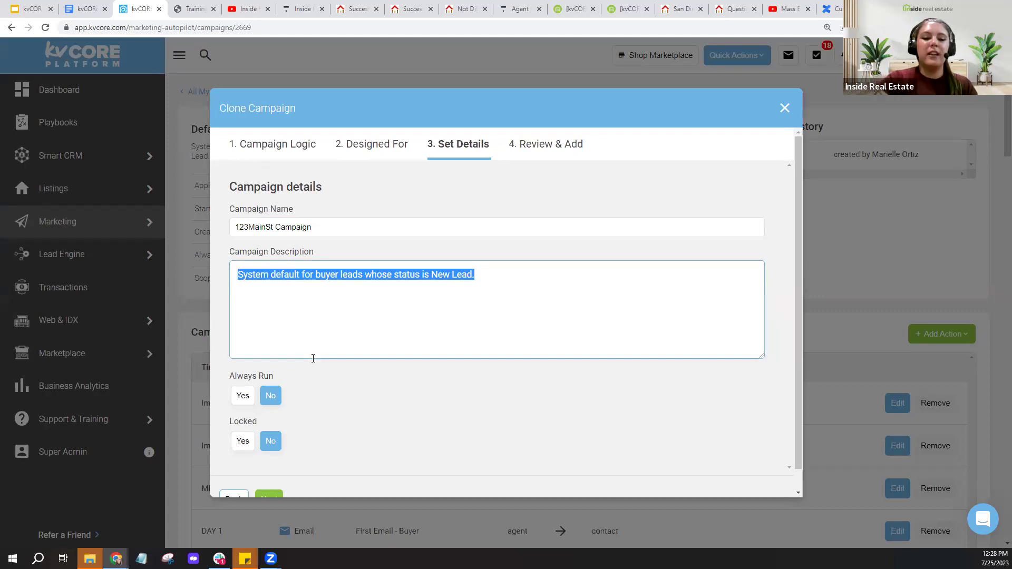
type("Campaign f")
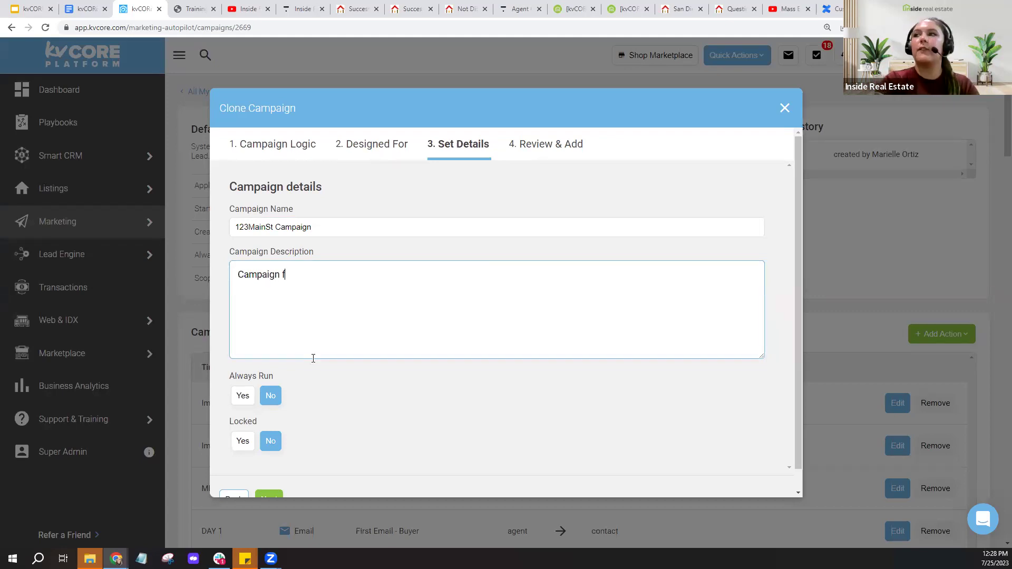
type("or new lea")
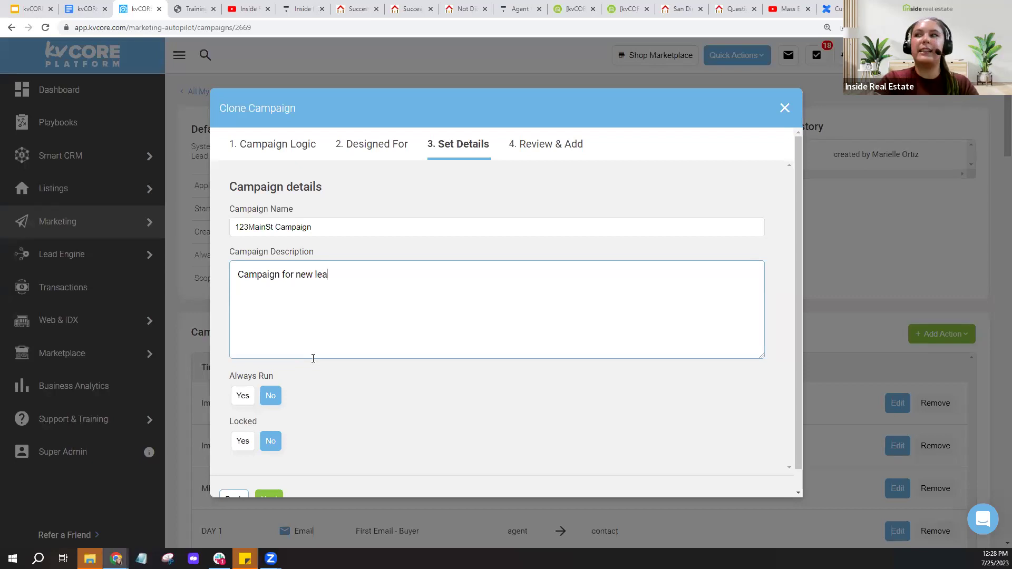
type("ds generate")
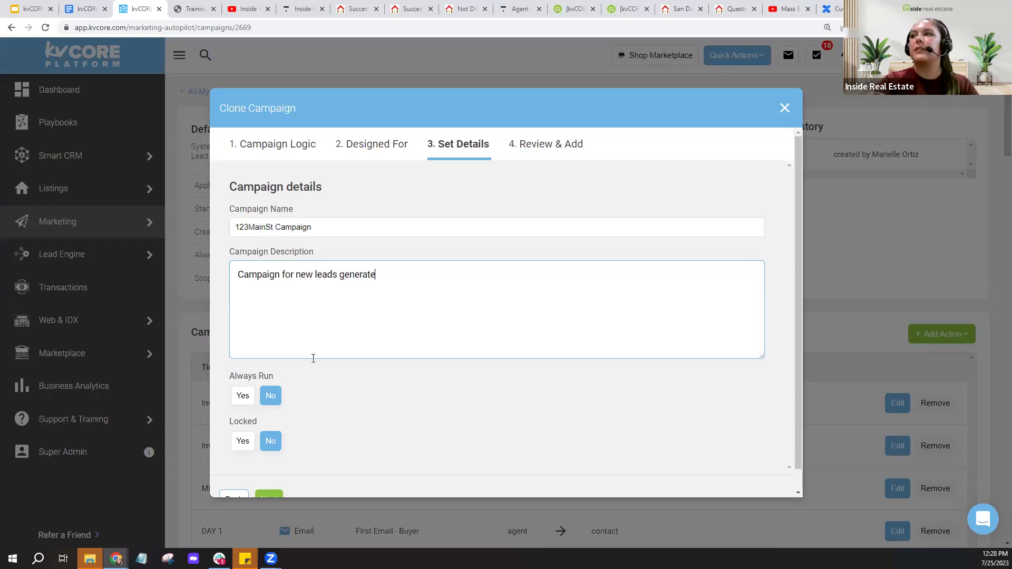
type("d with 123")
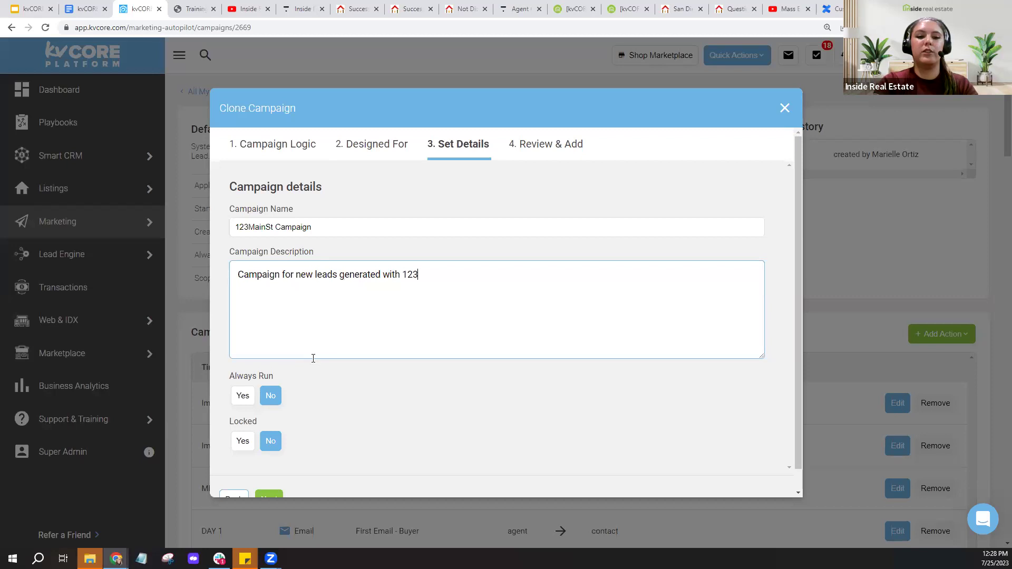
type("MainSt Text Code.")
scroll(309, 422, "down", 1)
left_click(269, 477)
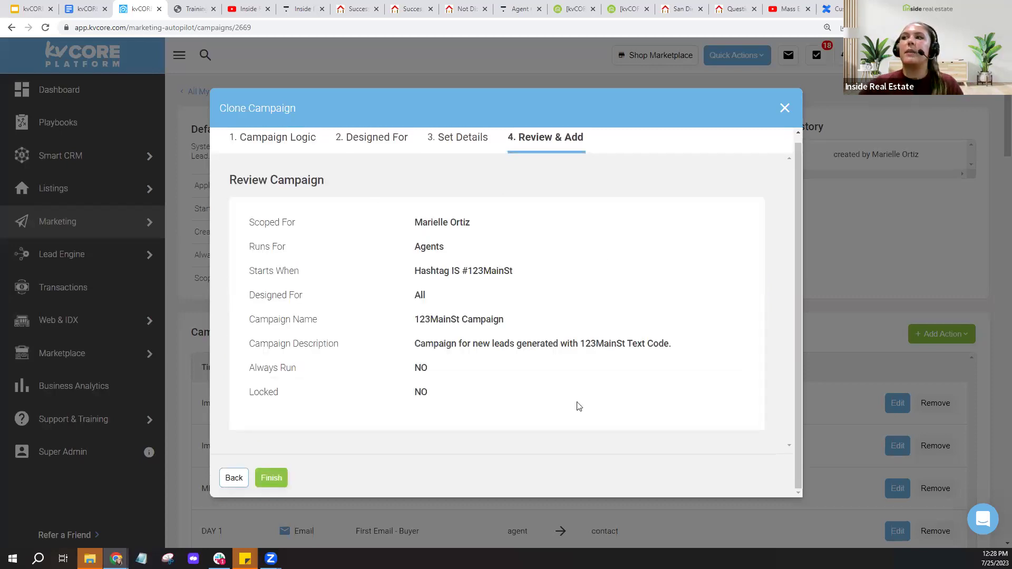
left_click(271, 482)
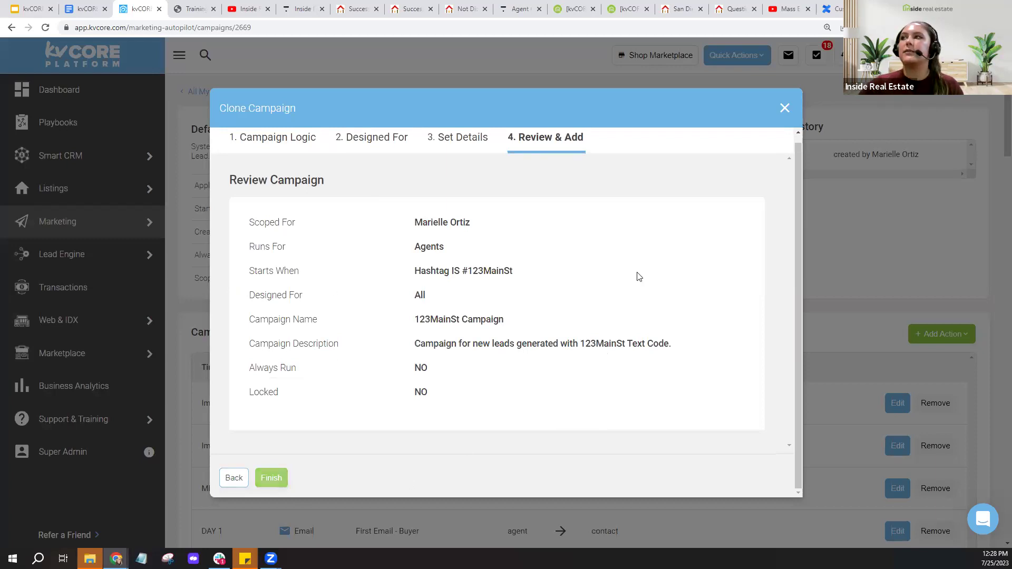
Step: Remove the Day 1 "First Email - Buyer" action from the 123MainSt Campaign and check which action types can be added
scroll(715, 338, "down", 1)
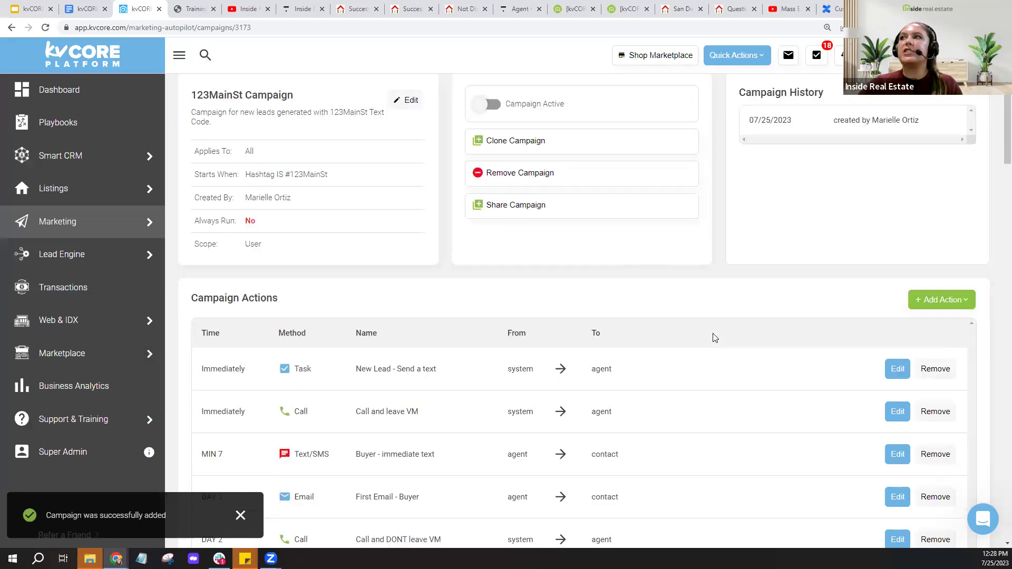
scroll(421, 353, "down", 3)
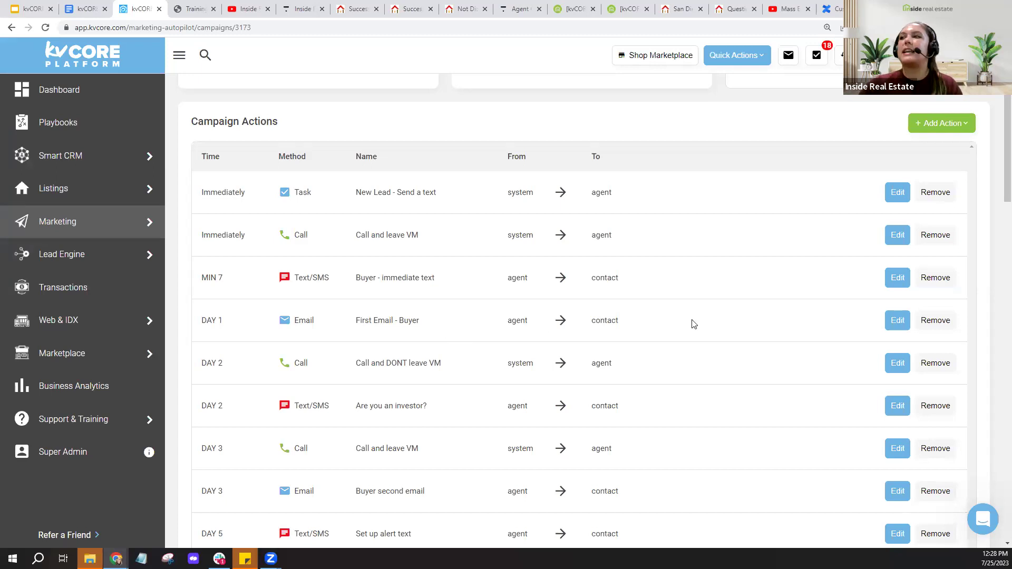
left_click(935, 363)
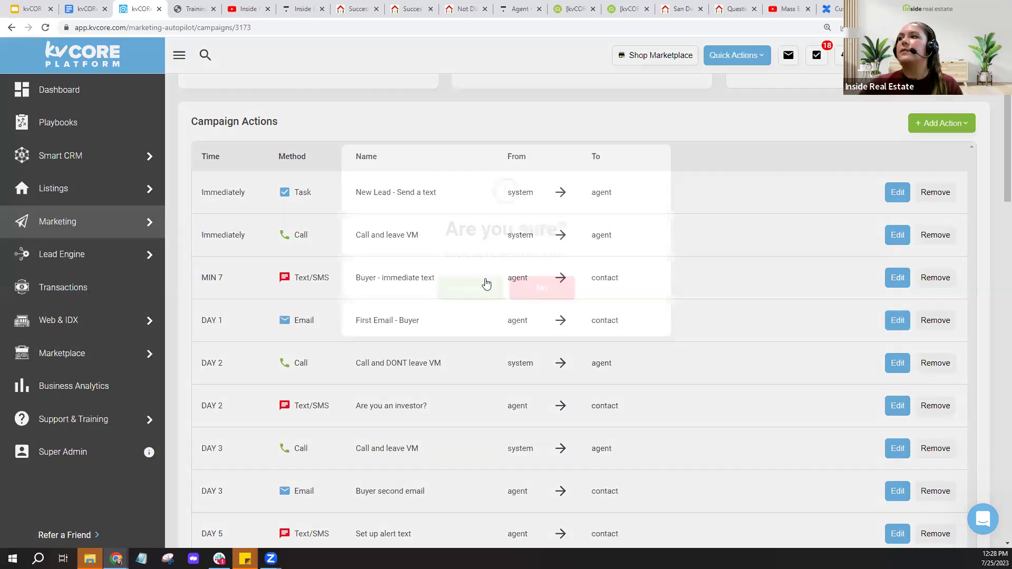
left_click(468, 288)
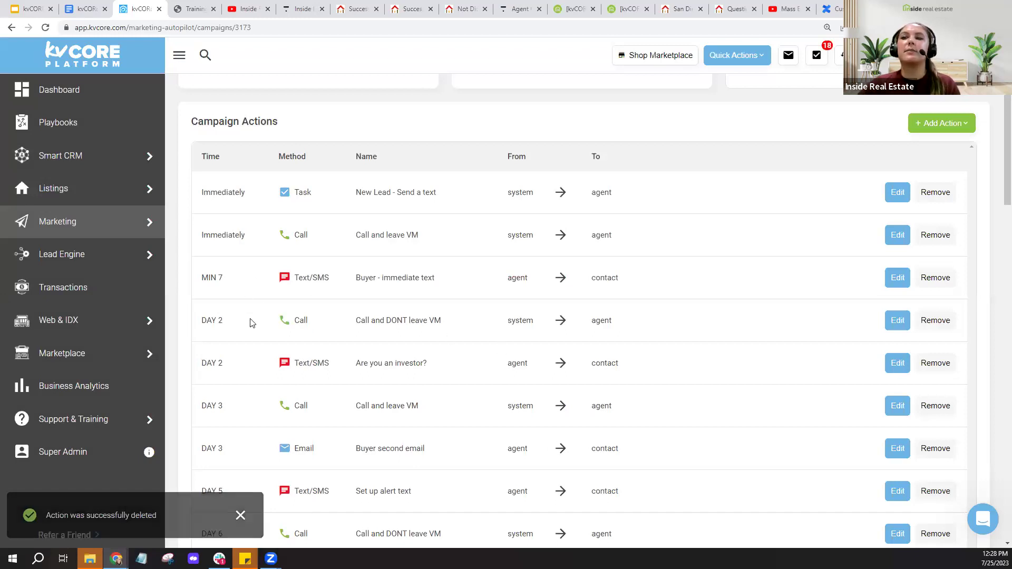
left_click(951, 129)
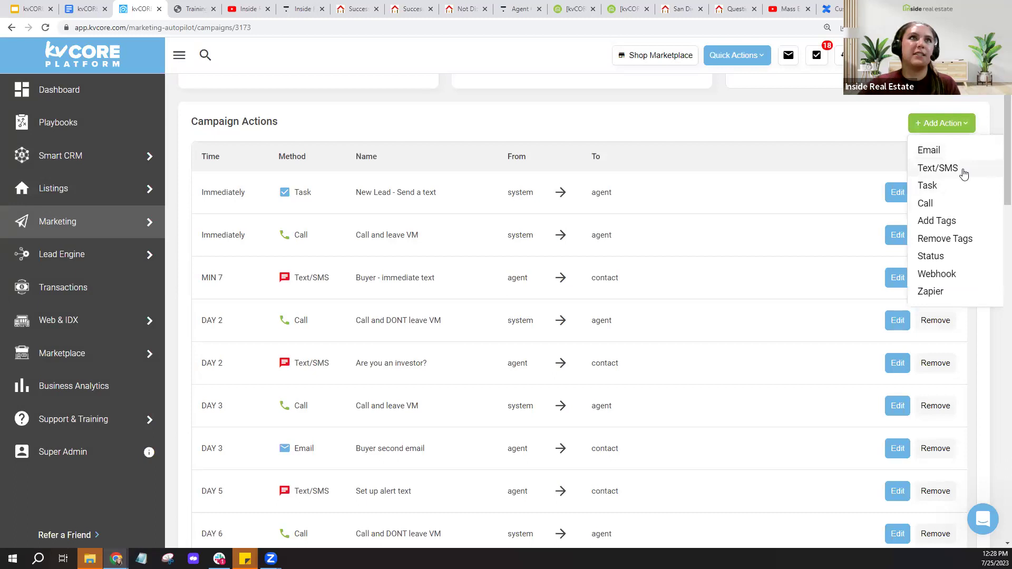
left_click(682, 125)
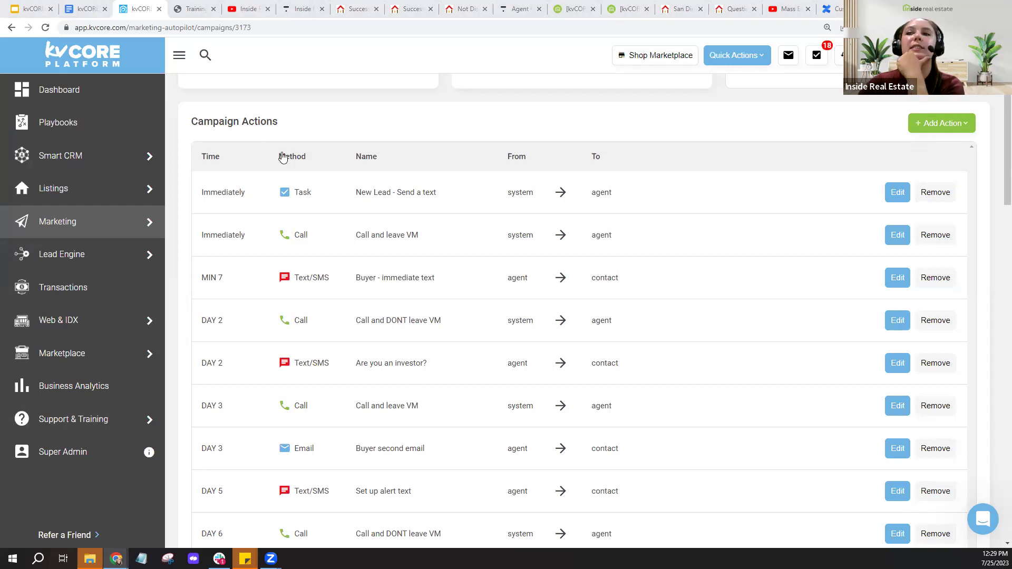
Step: Switch to the Text Code Strategies Guide in Google Docs and extend the Search Alerts follow-up bullet with ", market reports, home valuations"
left_click(85, 9)
scroll(367, 227, "up", 3)
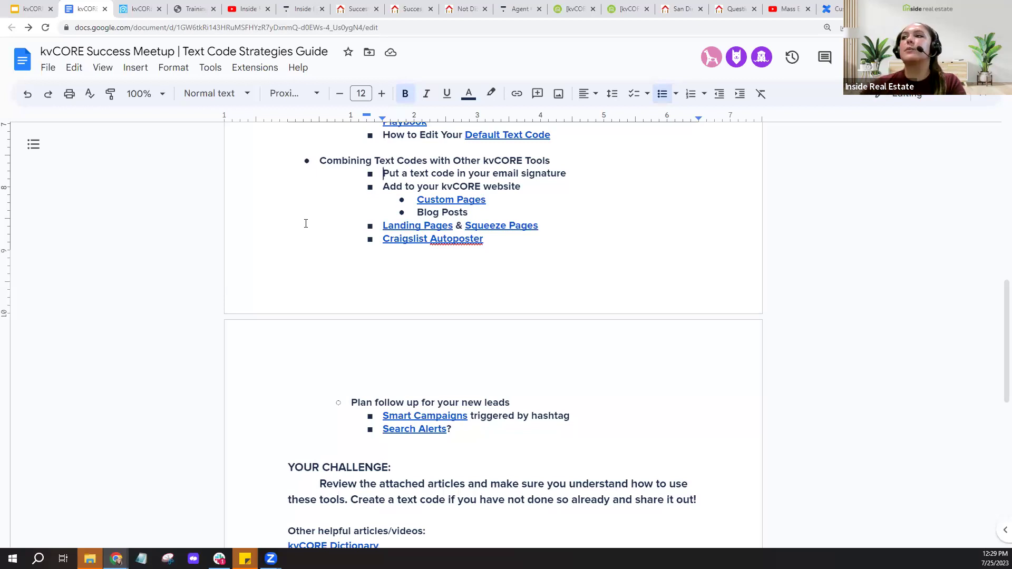
scroll(362, 322, "down", 2)
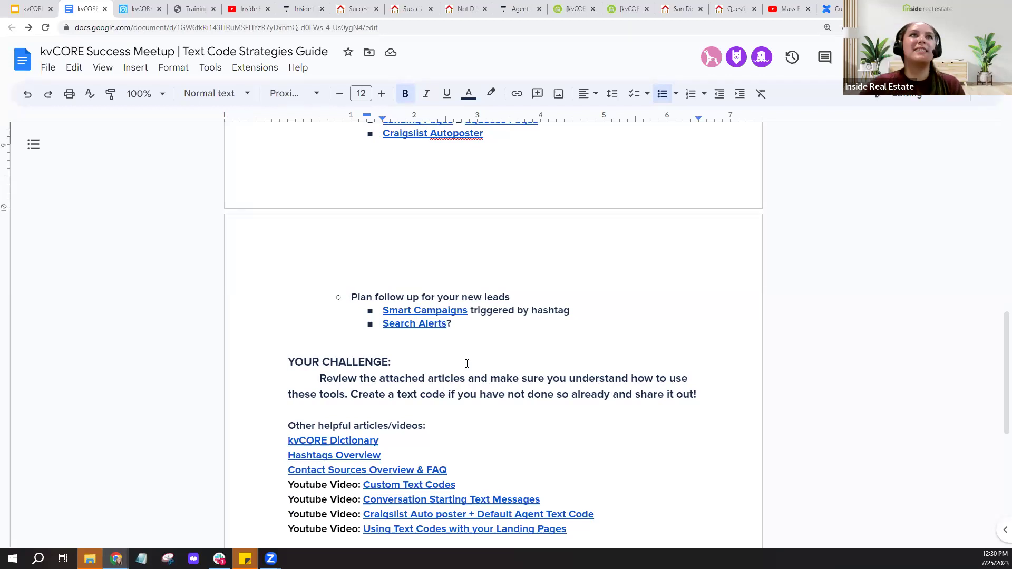
left_click(448, 323)
type(", market")
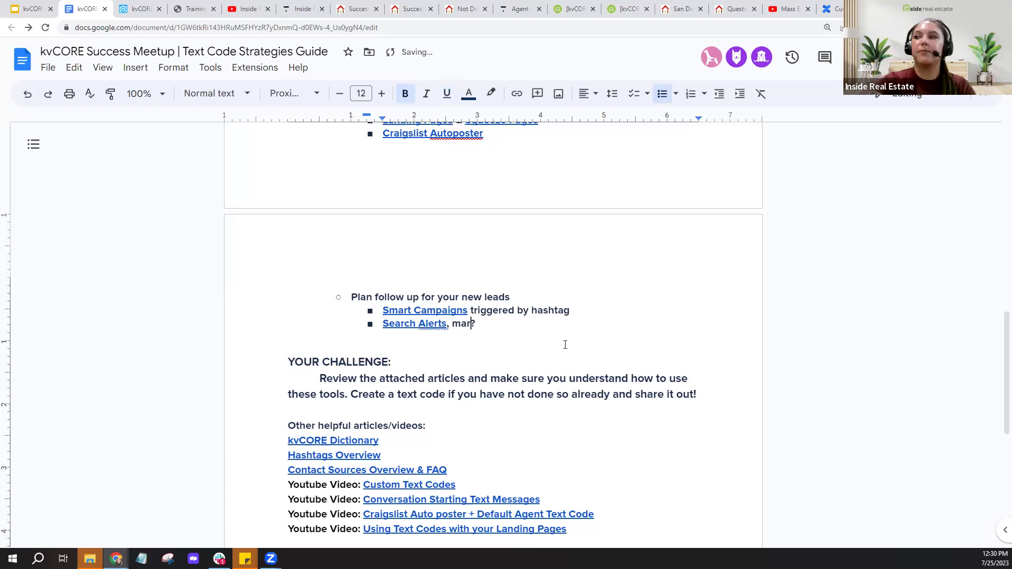
type(" report")
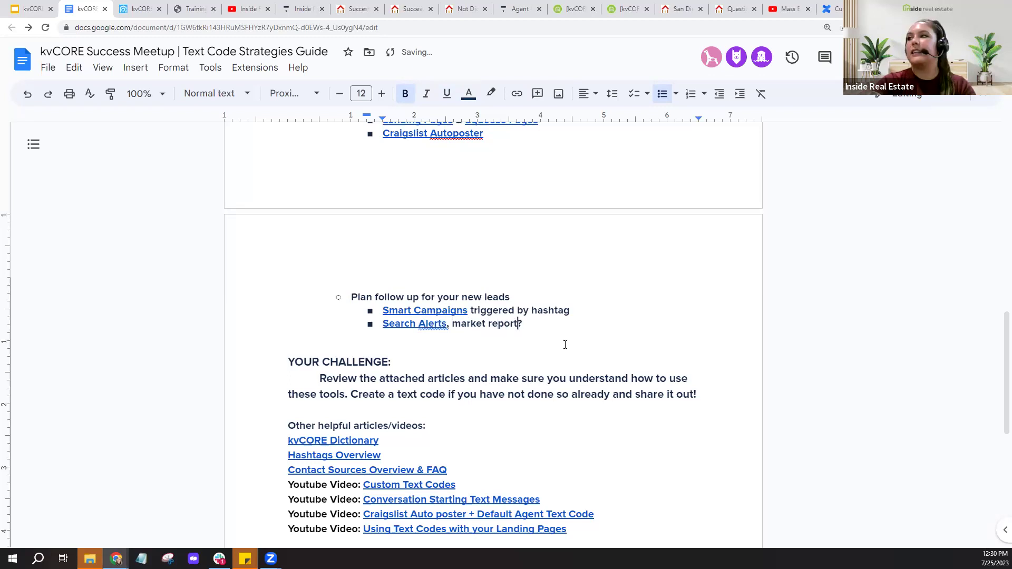
type("s, home v")
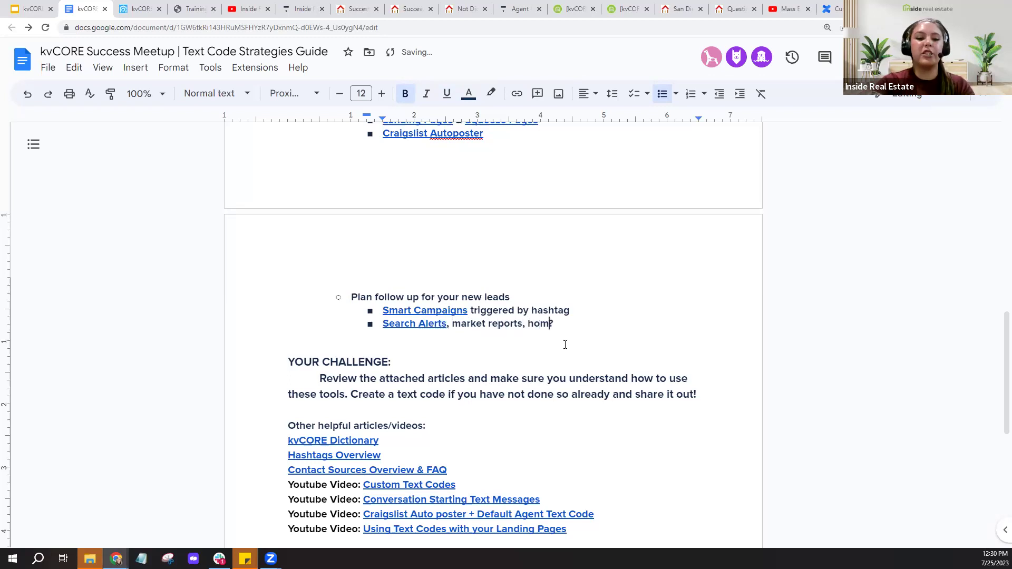
type("aluation")
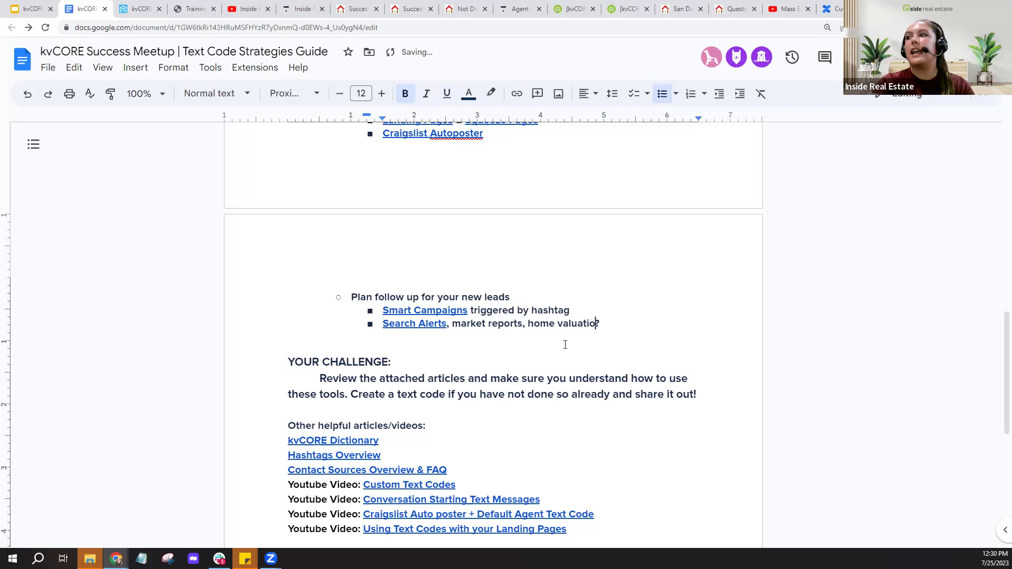
type("s?")
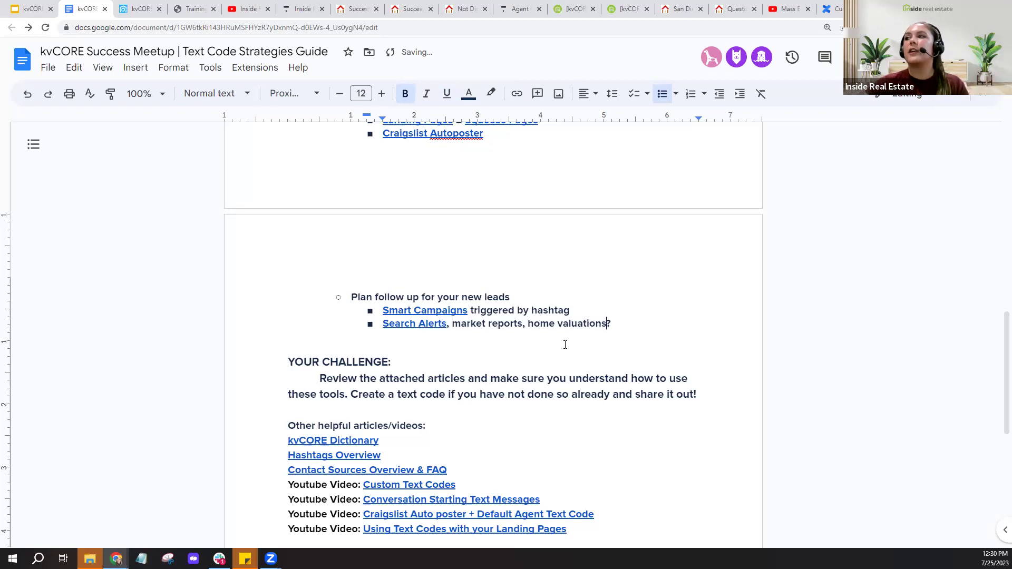
Step: Append "(Ask for email)" to the end of the Search Alerts bullet
type(" (Asking")
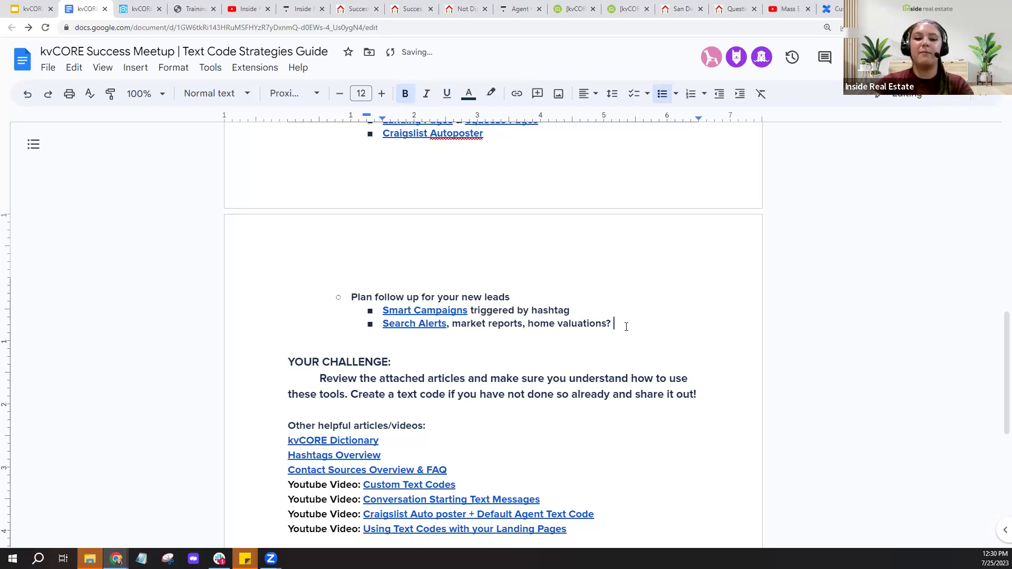
type(" for email)")
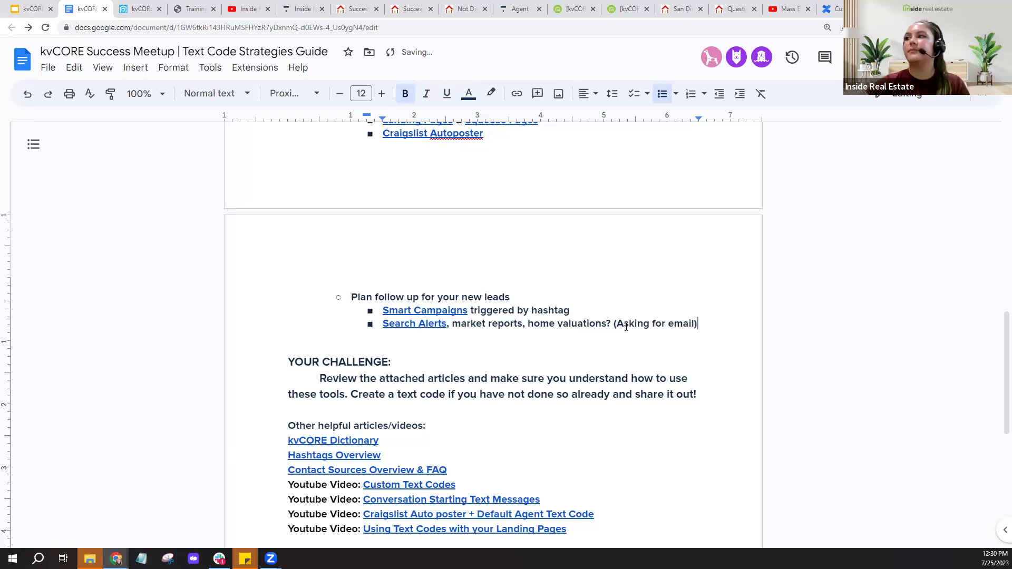
left_click_drag(634, 324, 650, 327)
key("BackSpace")
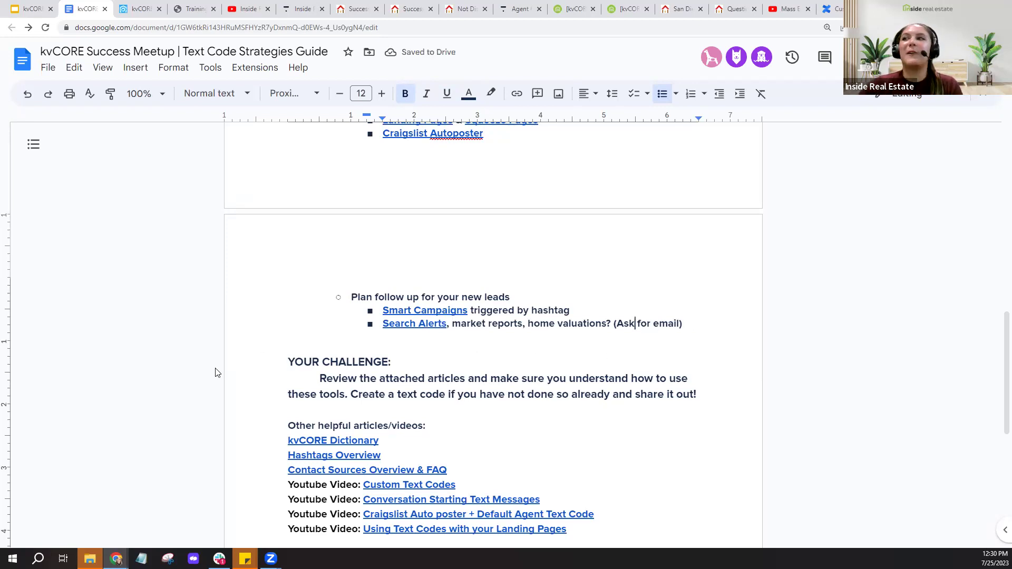
left_click(174, 371)
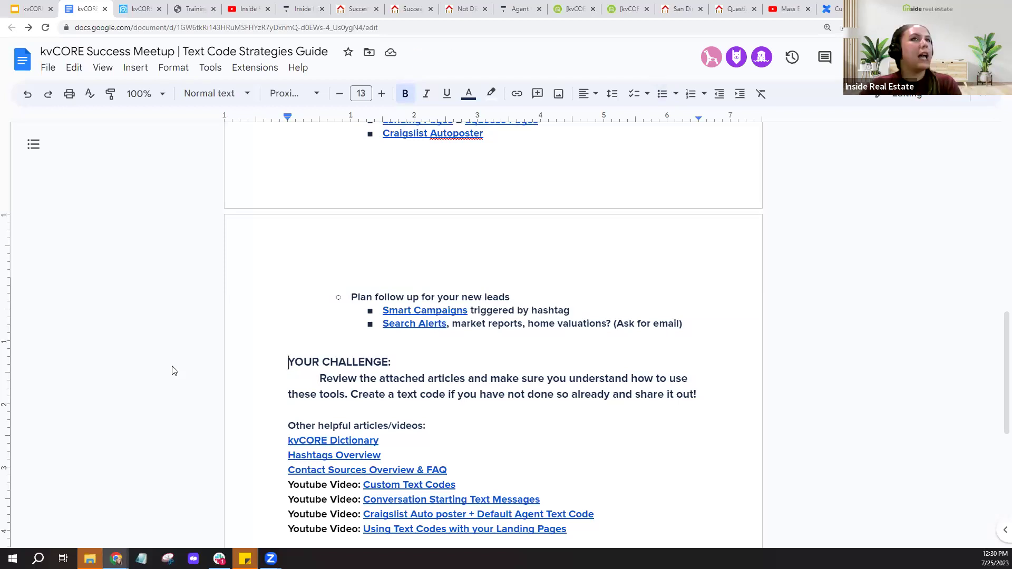
Step: Review the guide from its title page down to the lead follow-up, challenge and helpful articles sections
scroll(174, 371, "up", 7)
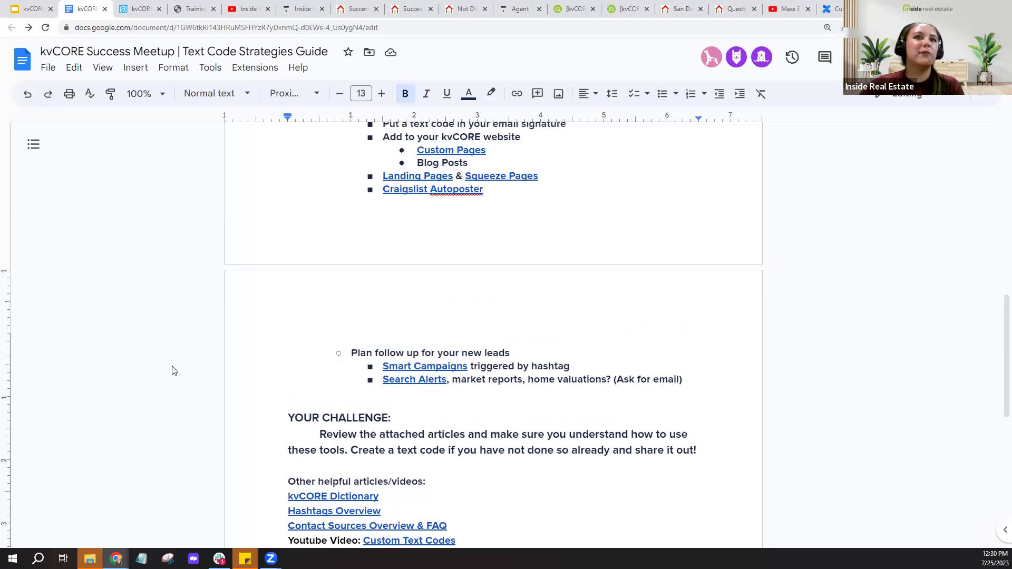
scroll(174, 370, "up", 5)
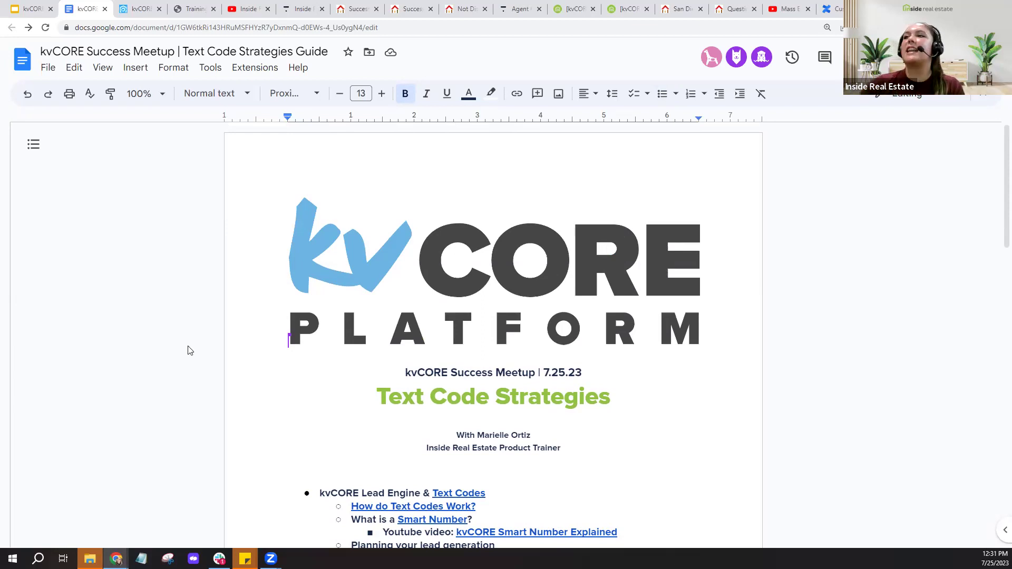
scroll(195, 339, "down", 7)
scroll(196, 340, "down", 12)
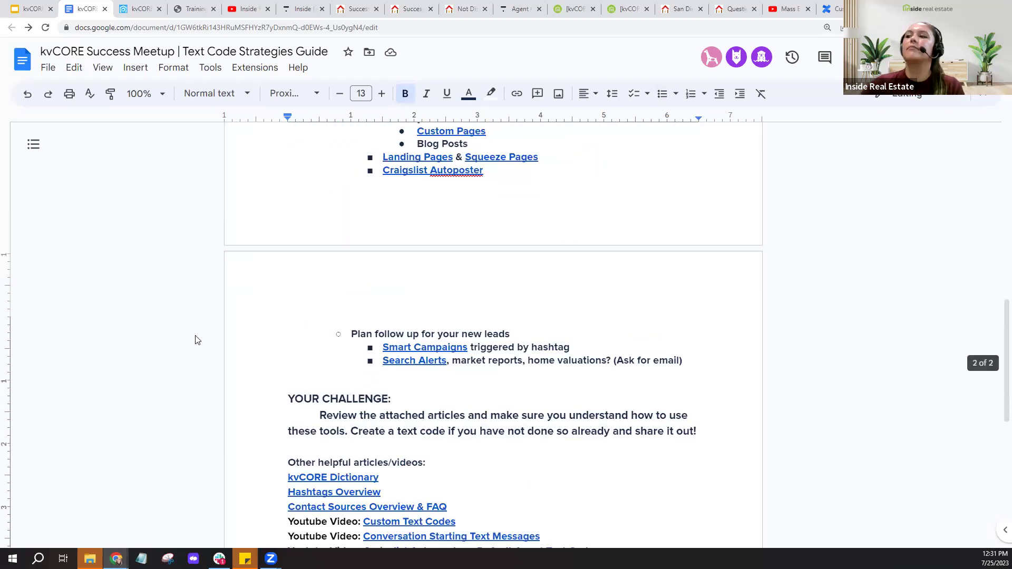